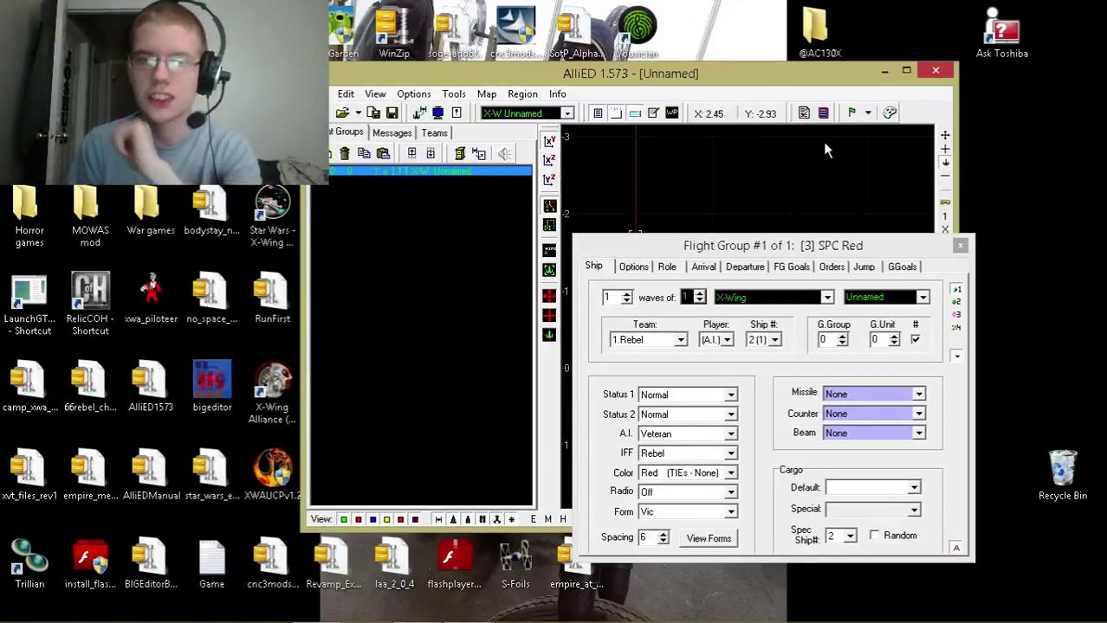
# Arrange the main editor and Flight Group windows so that the mission map is uncovered
pyautogui.moveTo(699, 78); pyautogui.dragTo(638, 74)
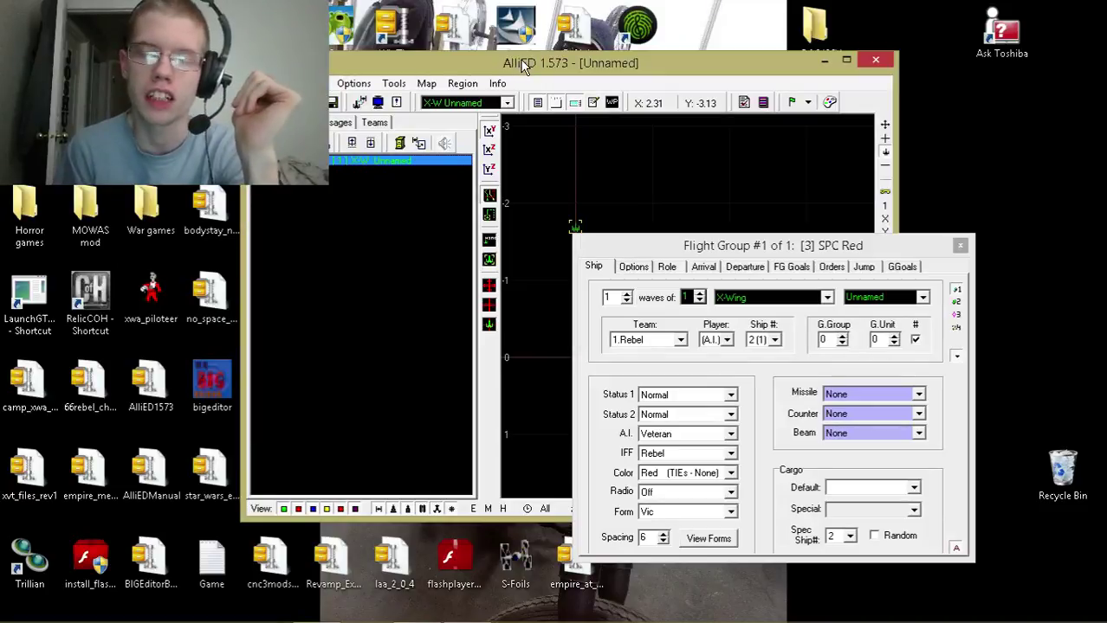
pyautogui.moveTo(742, 248); pyautogui.dragTo(778, 249)
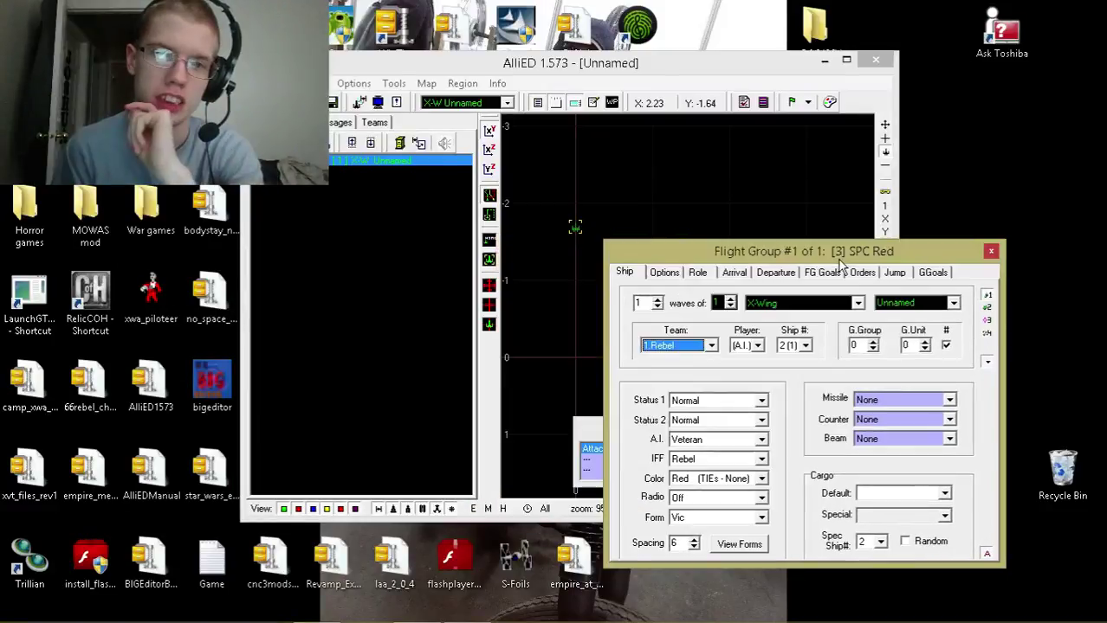
pyautogui.moveTo(840, 262); pyautogui.dragTo(878, 306)
pyautogui.moveTo(823, 302); pyautogui.dragTo(589, 252)
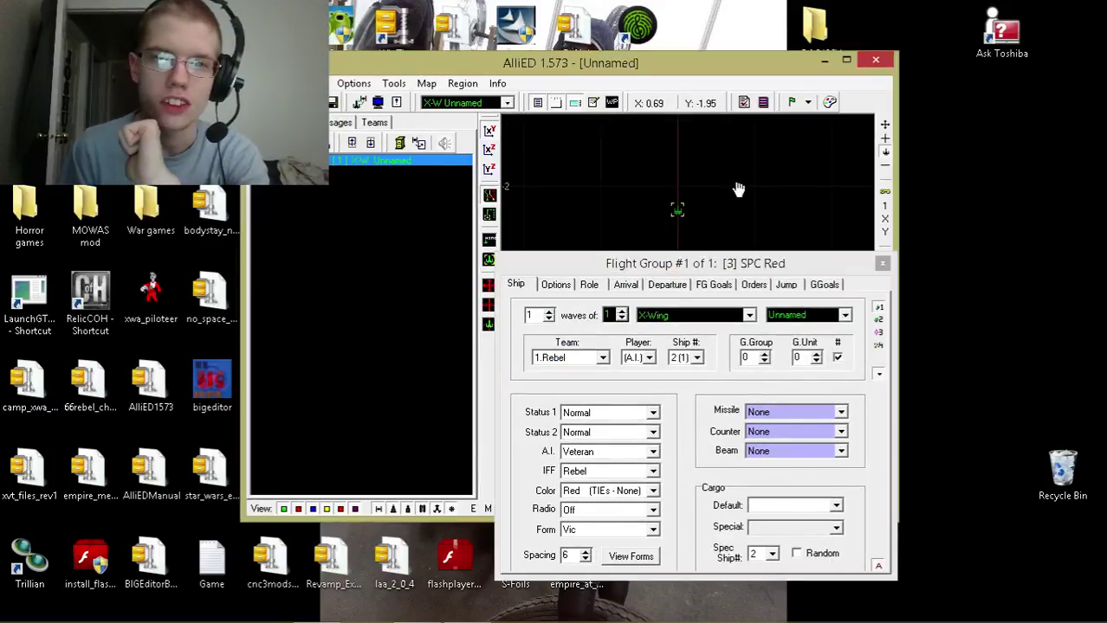
pyautogui.moveTo(745, 263); pyautogui.dragTo(391, 321)
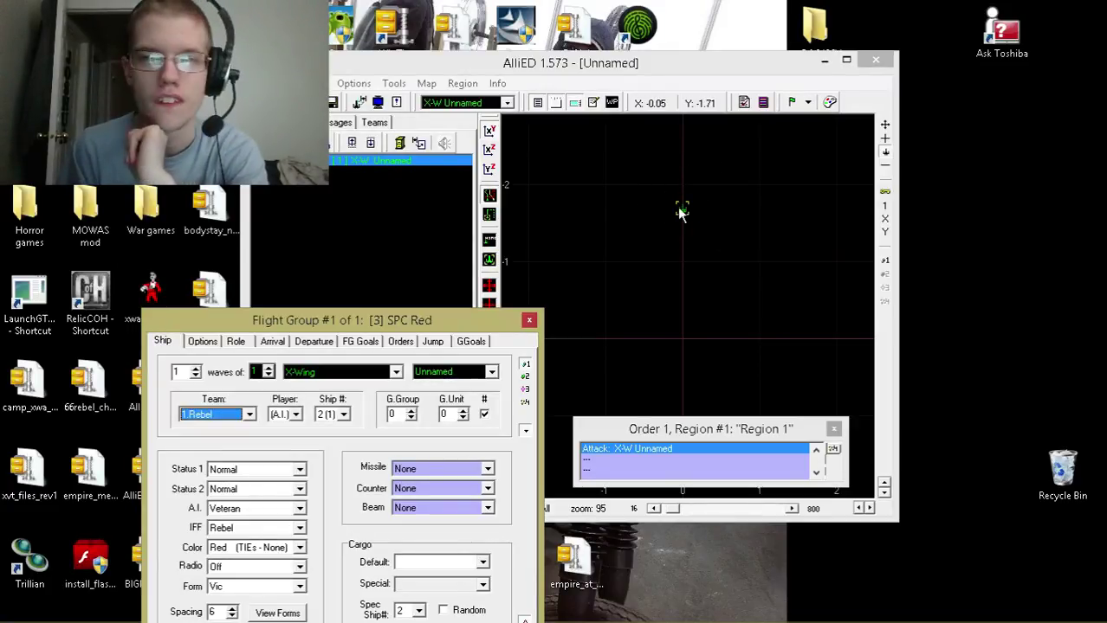
pyautogui.click(349, 162)
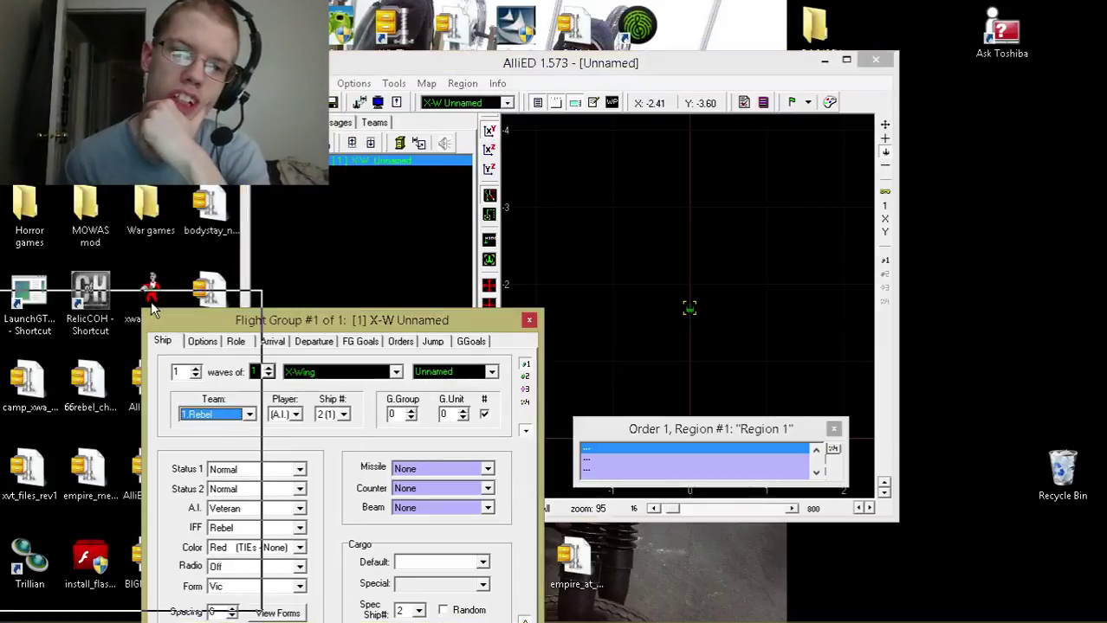
pyautogui.moveTo(439, 319); pyautogui.dragTo(297, 292)
pyautogui.click(591, 72)
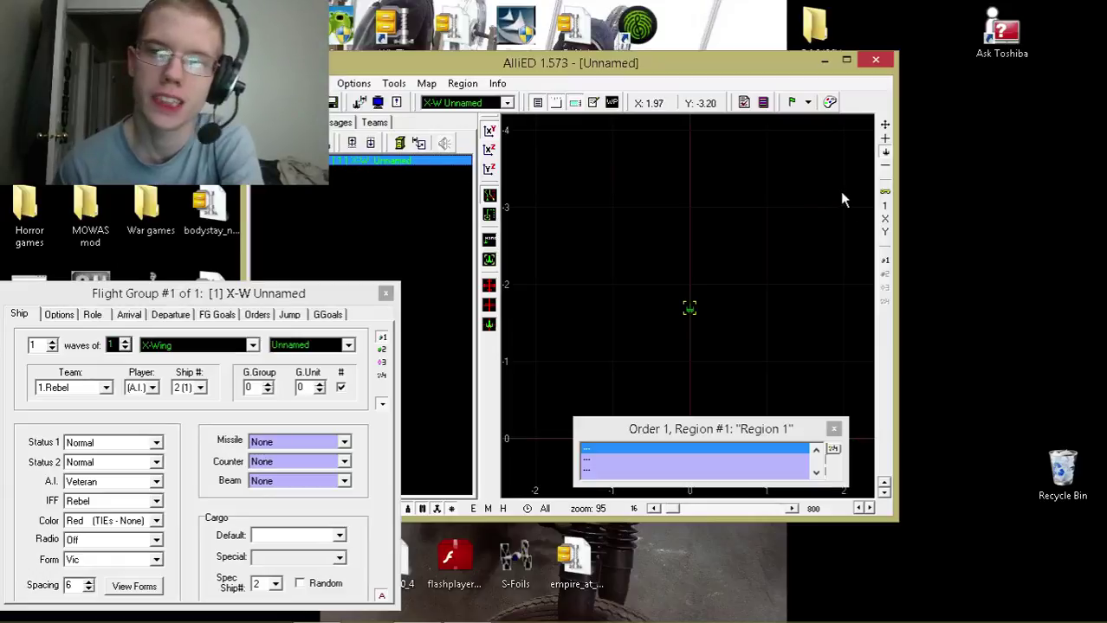
# Examine the X-Wing flight group's placement on the XY mission map, close up and from farther out
pyautogui.moveTo(830, 247); pyautogui.dragTo(889, 178)
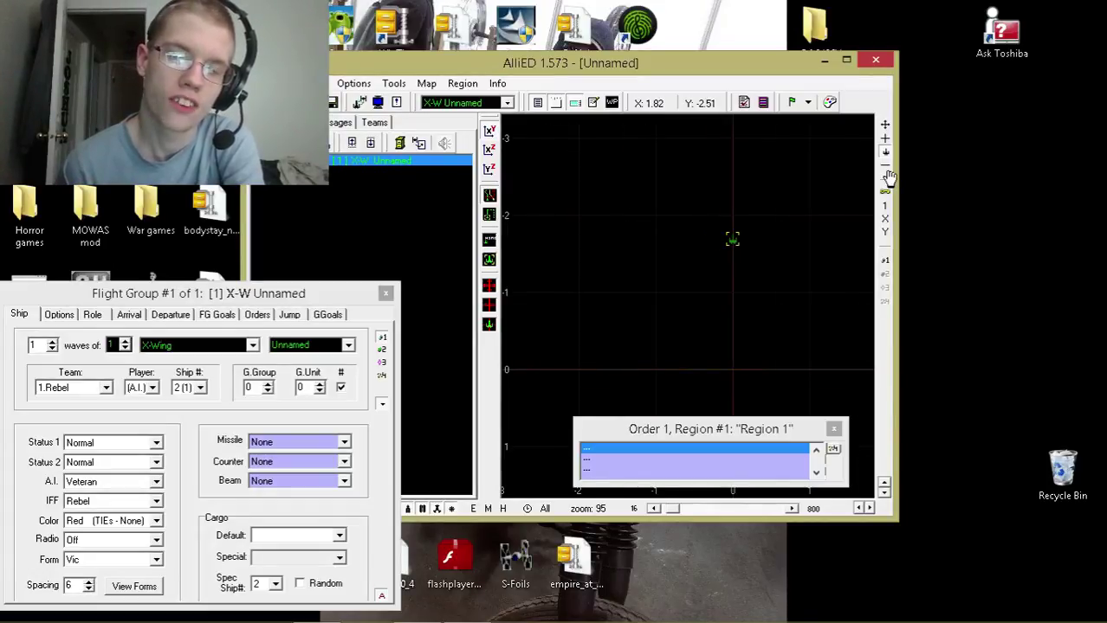
pyautogui.moveTo(884, 173); pyautogui.dragTo(511, 202)
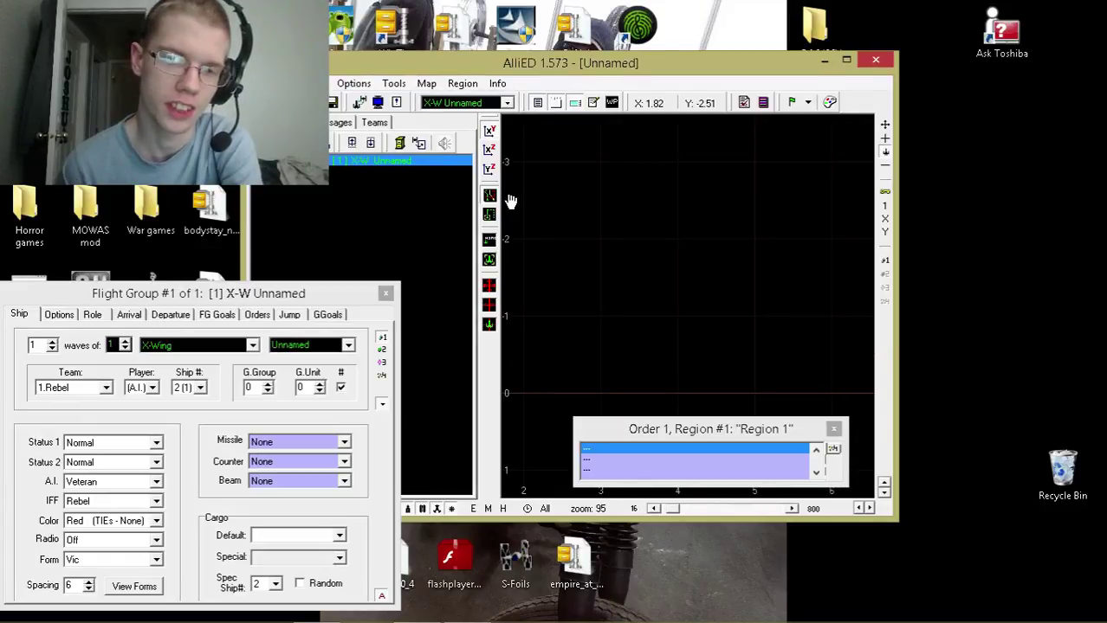
pyautogui.moveTo(511, 202); pyautogui.dragTo(803, 238)
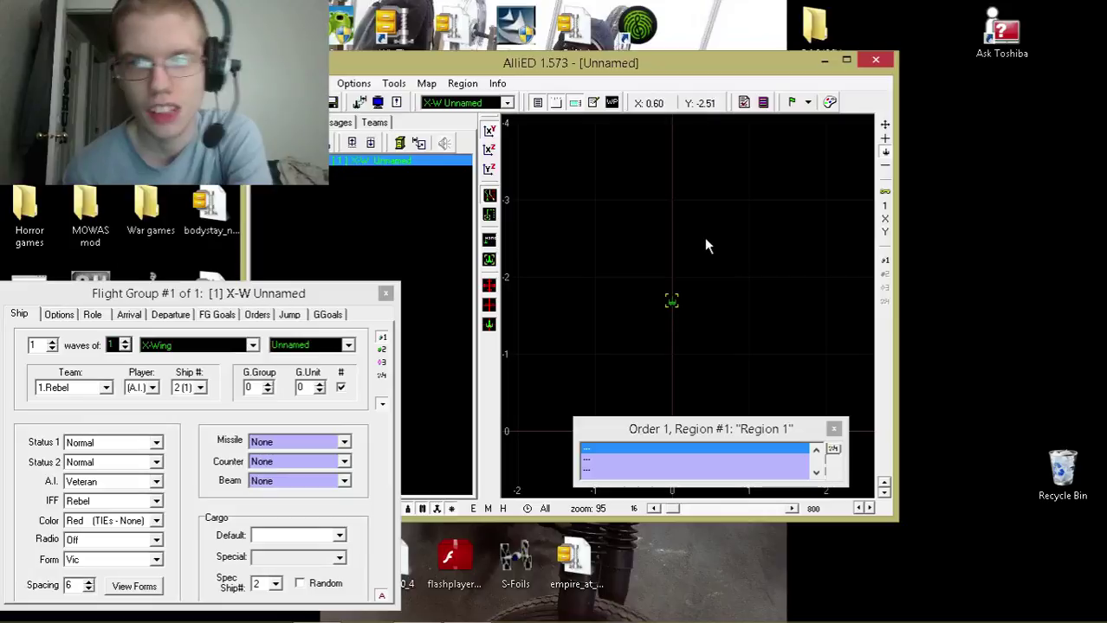
pyautogui.scroll(5, 696, 244)
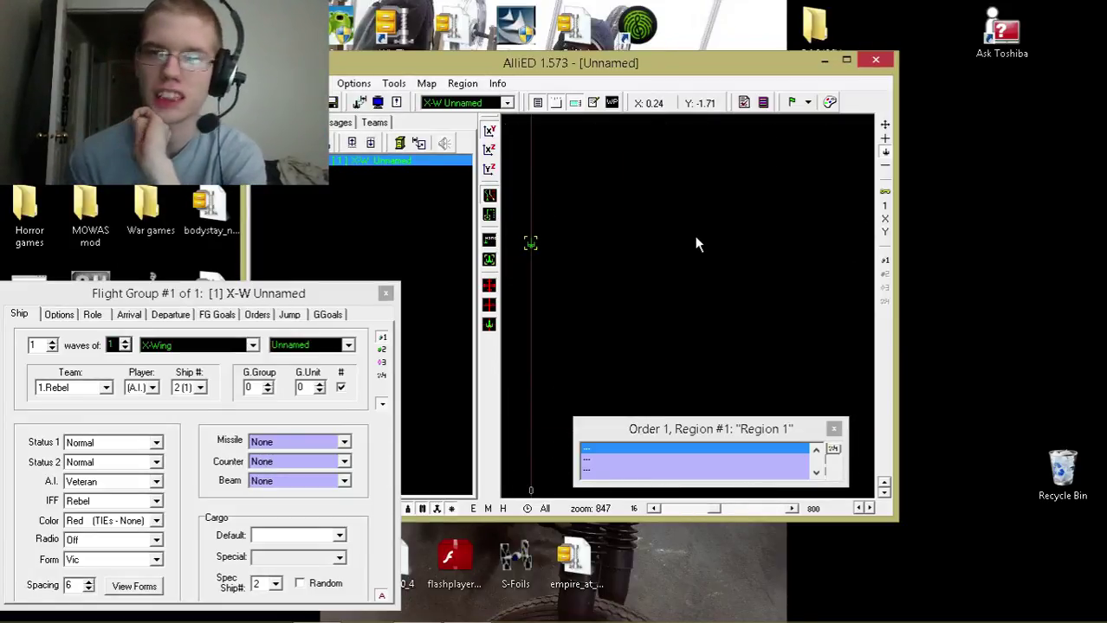
pyautogui.scroll(-3, 696, 244)
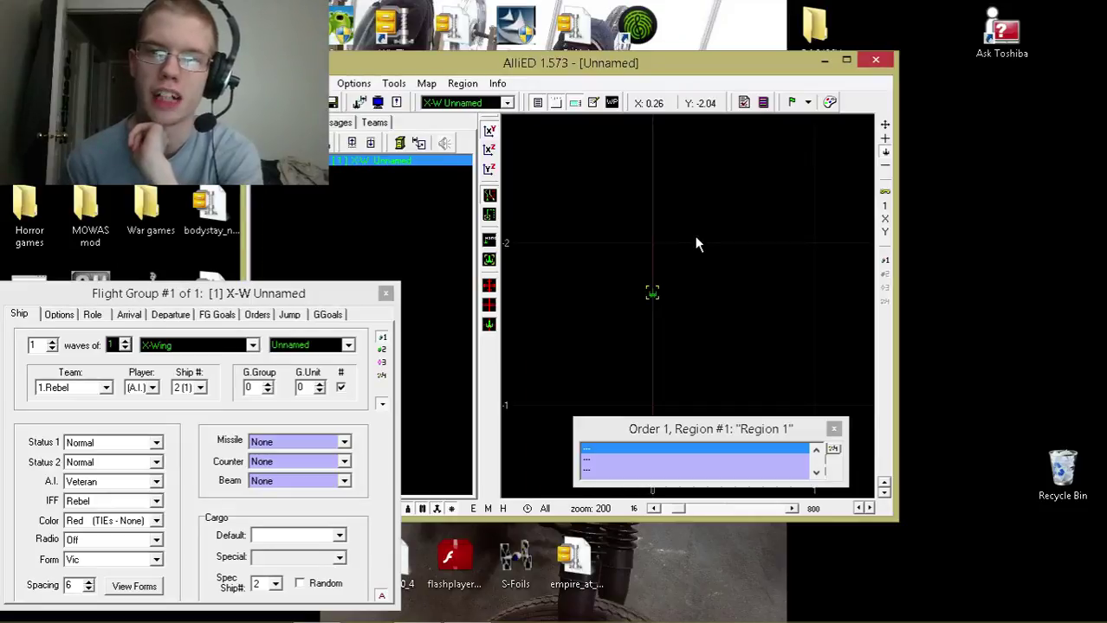
pyautogui.moveTo(601, 261); pyautogui.dragTo(655, 231)
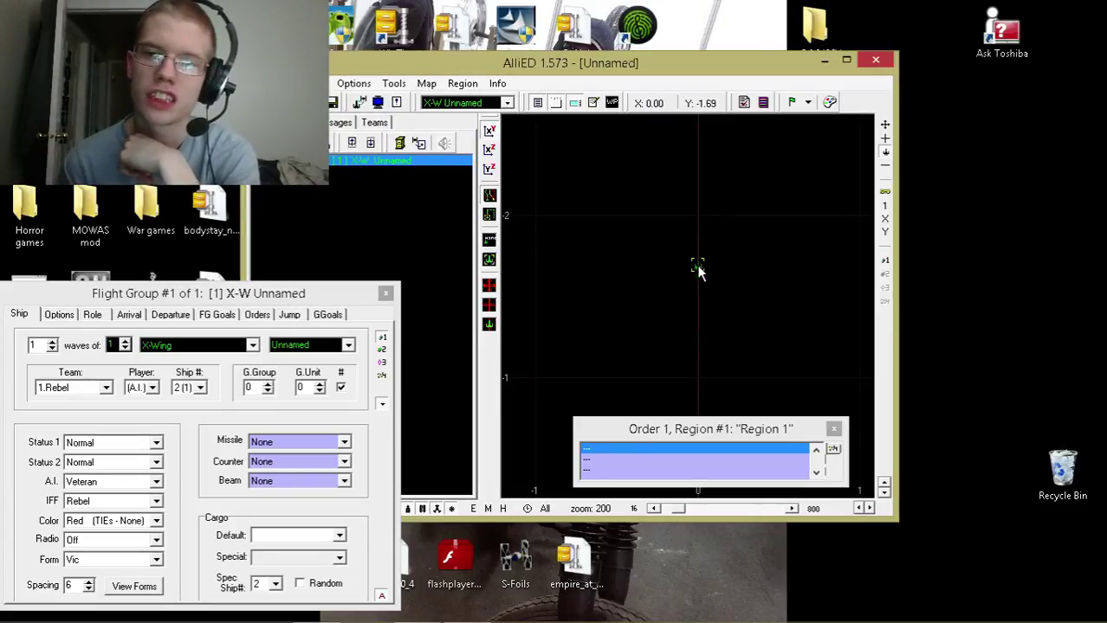
# View the X-Wing's position on the map in the YZ plane, and return to the XY plane
pyautogui.click(396, 163)
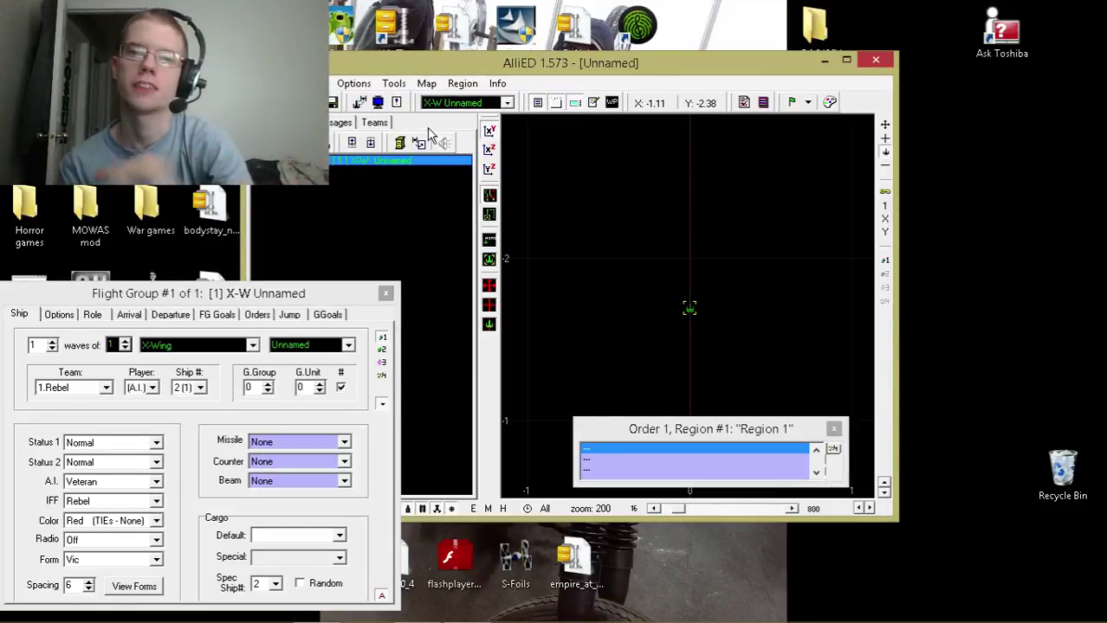
pyautogui.click(487, 156)
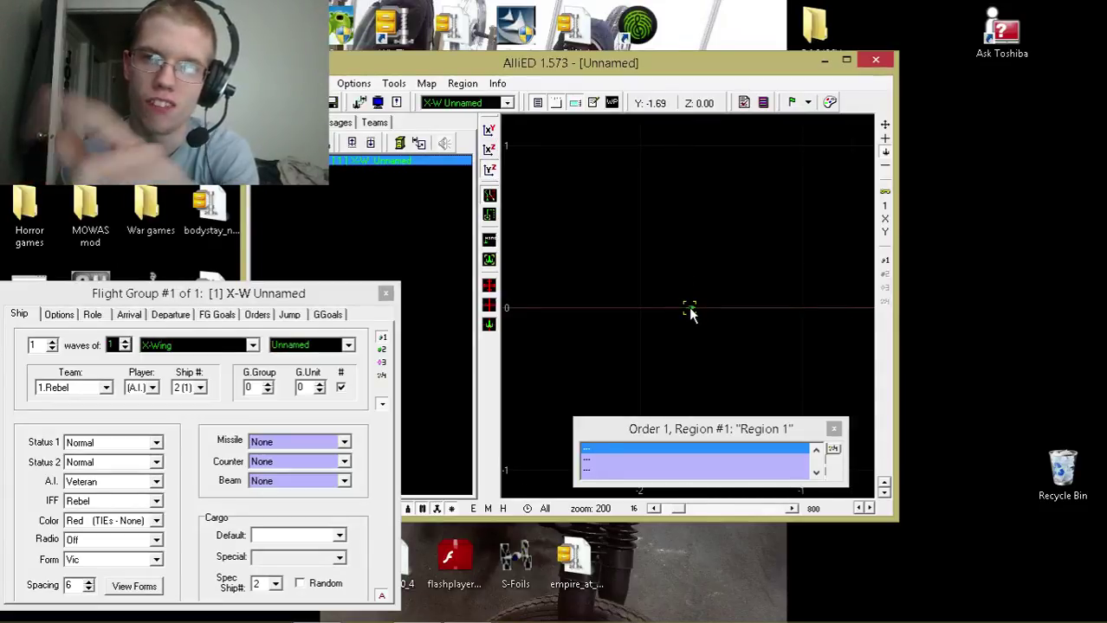
pyautogui.click(489, 131)
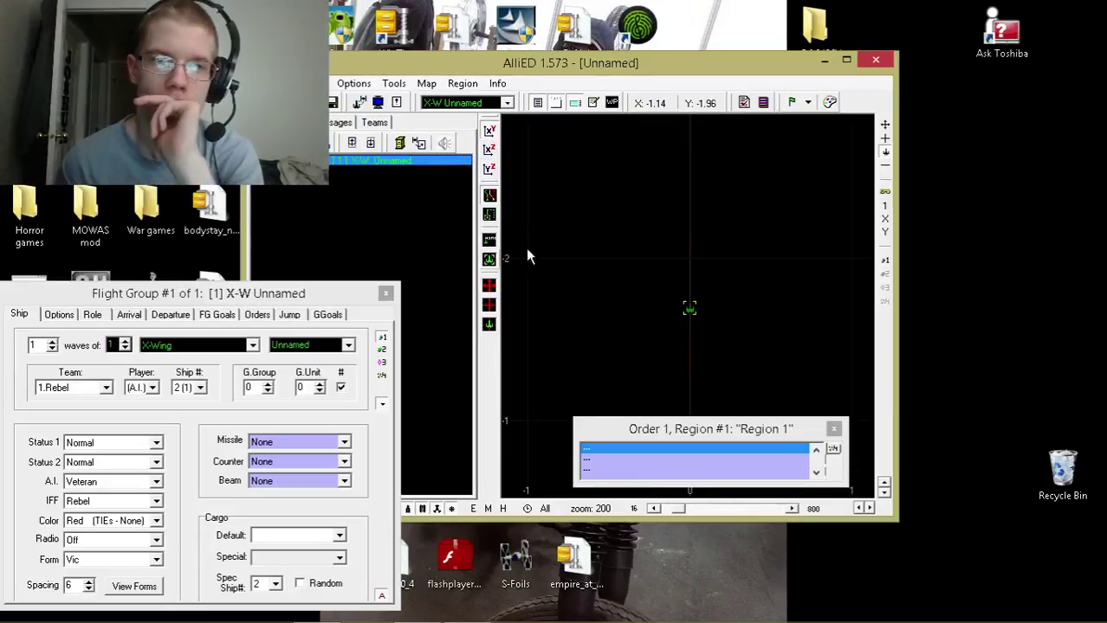
# Reposition the Flight Group window over the flight group list, keeping all its ship settings in view
pyautogui.moveTo(642, 204); pyautogui.dragTo(604, 152)
pyautogui.moveTo(231, 297); pyautogui.dragTo(791, 209)
pyautogui.moveTo(789, 211); pyautogui.dragTo(801, 302)
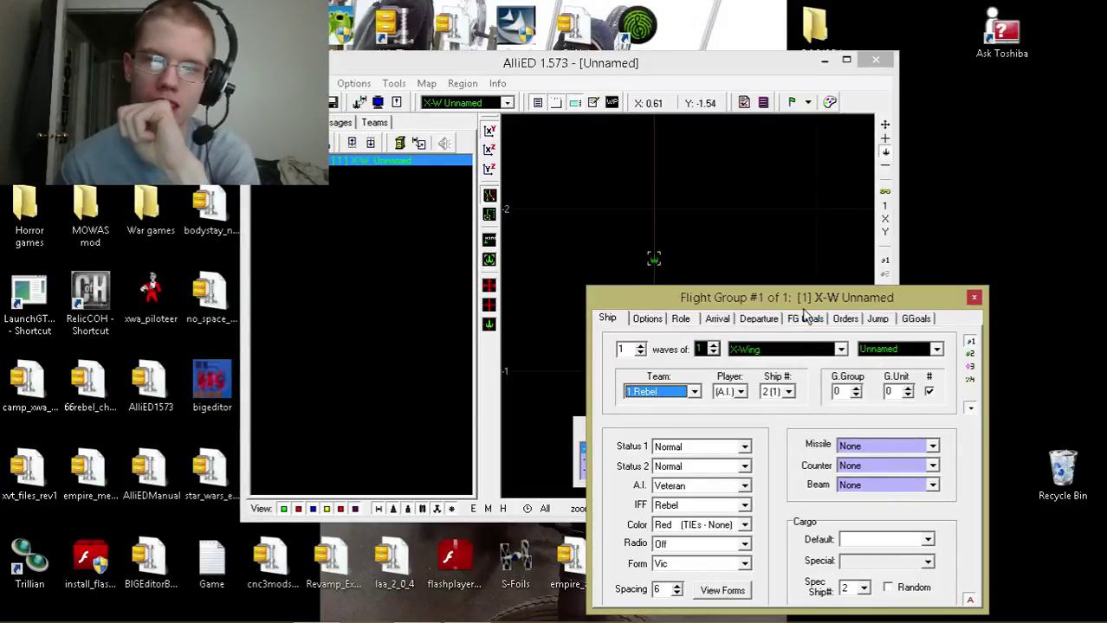
pyautogui.moveTo(858, 299); pyautogui.dragTo(521, 187)
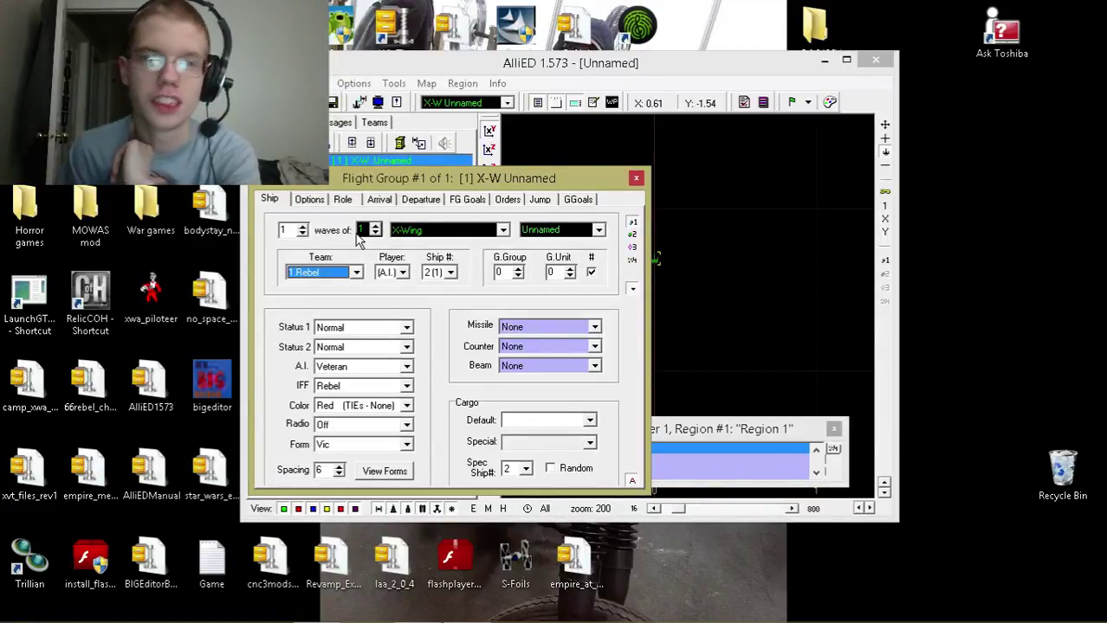
# Browse the available names and craft types for the flight group, keeping X-Wing as the craft
pyautogui.click(599, 232)
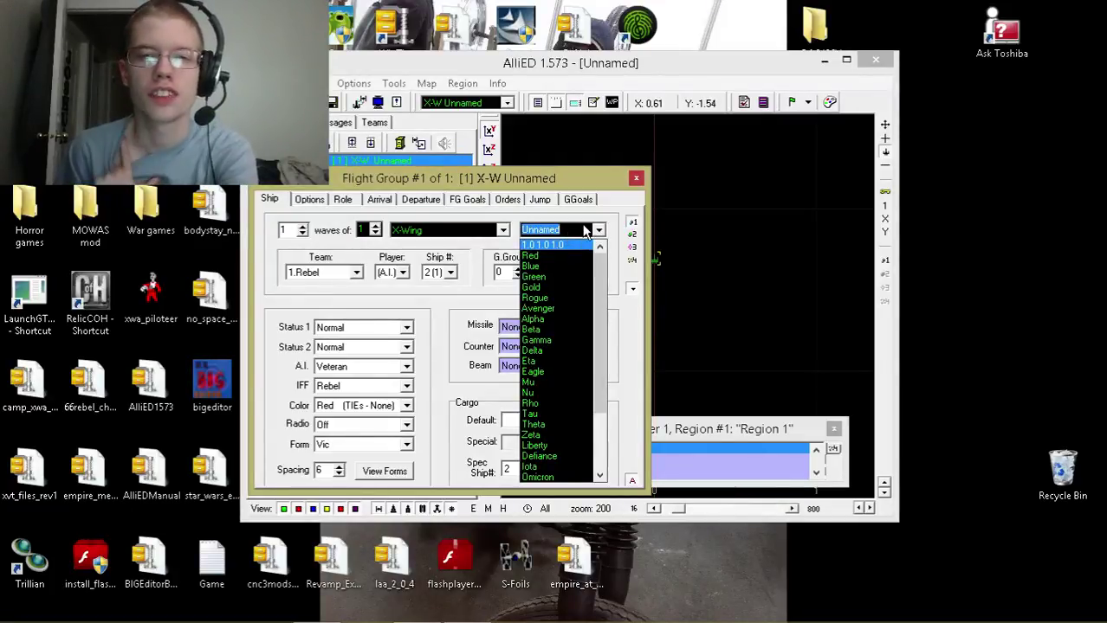
pyautogui.click(429, 240)
pyautogui.click(428, 234)
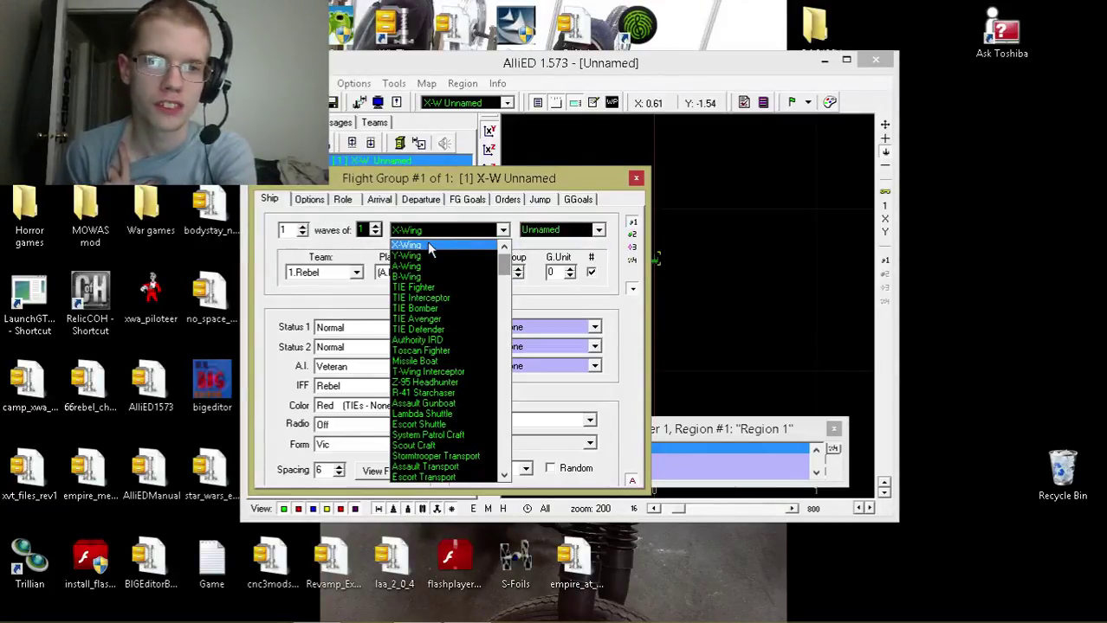
pyautogui.scroll(-7, 451, 284)
pyautogui.scroll(-14, 450, 276)
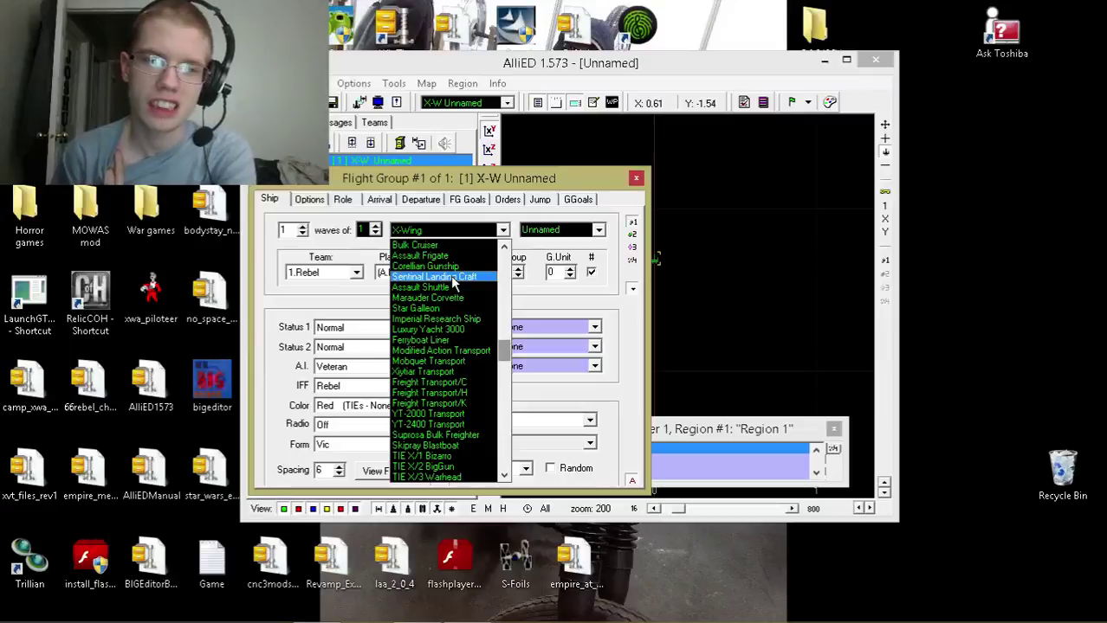
pyautogui.scroll(15, 451, 276)
pyautogui.scroll(14, 450, 275)
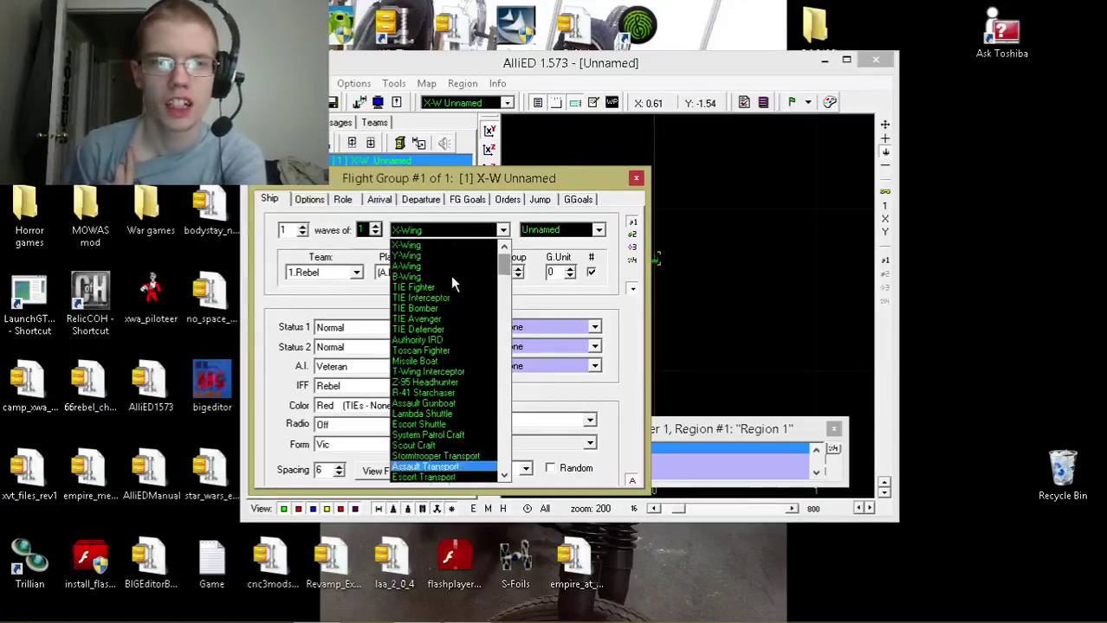
pyautogui.click(457, 258)
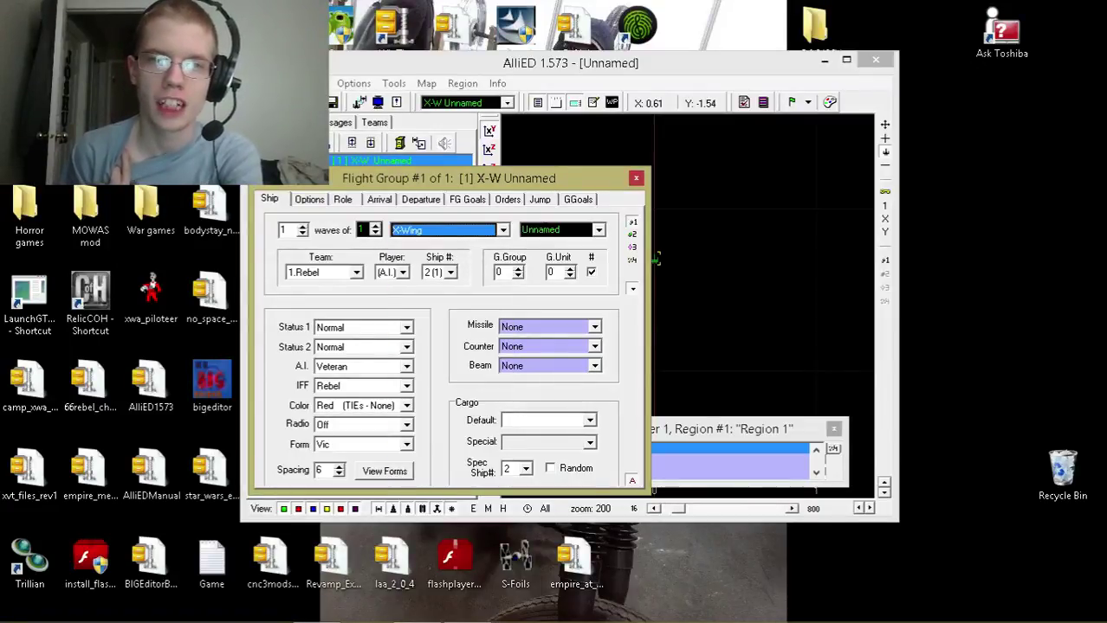
# Name the X-Wing flight group Red
pyautogui.click(598, 230)
pyautogui.click(598, 230)
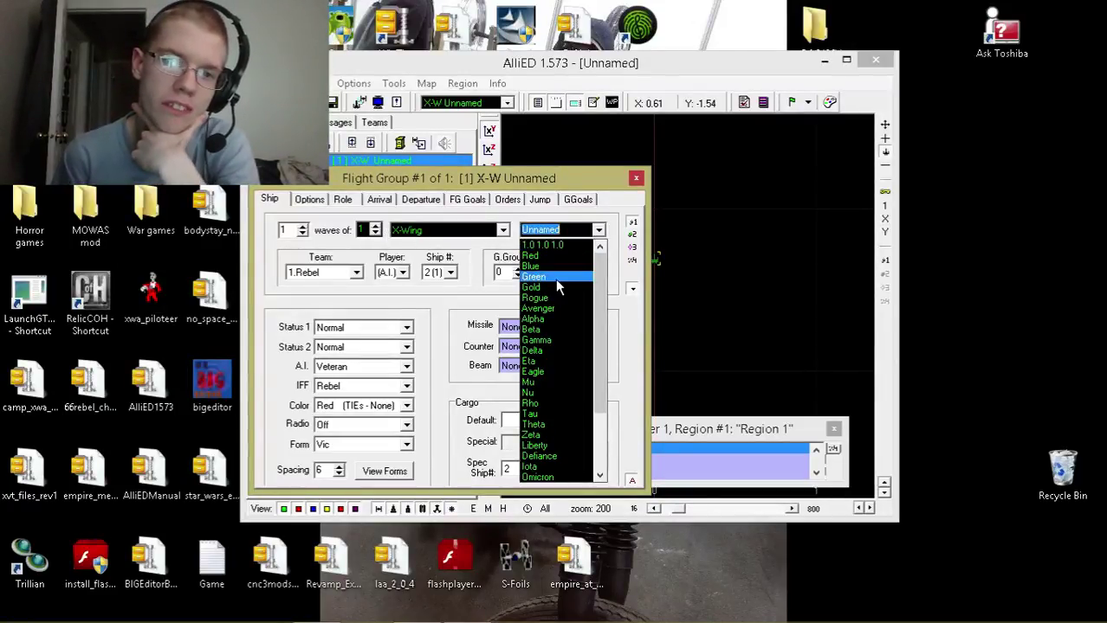
pyautogui.click(550, 256)
# Set the Red flight group's G.Group to 1, G.Unit to 2 and the number of ships per wave to 3
pyautogui.moveTo(496, 177); pyautogui.dragTo(719, 163)
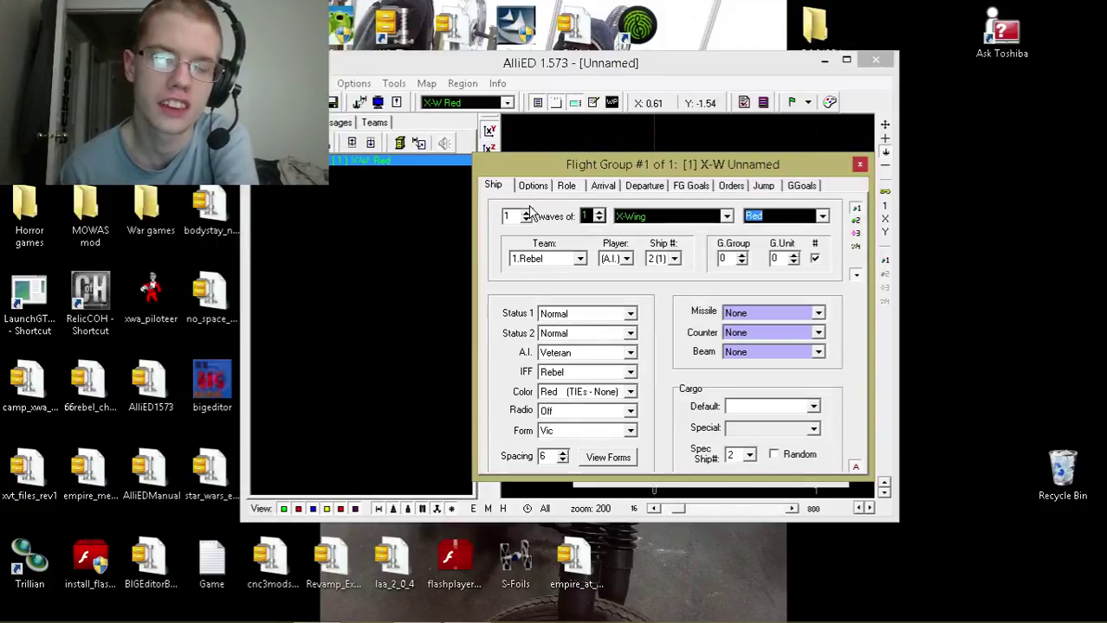
pyautogui.click(739, 258)
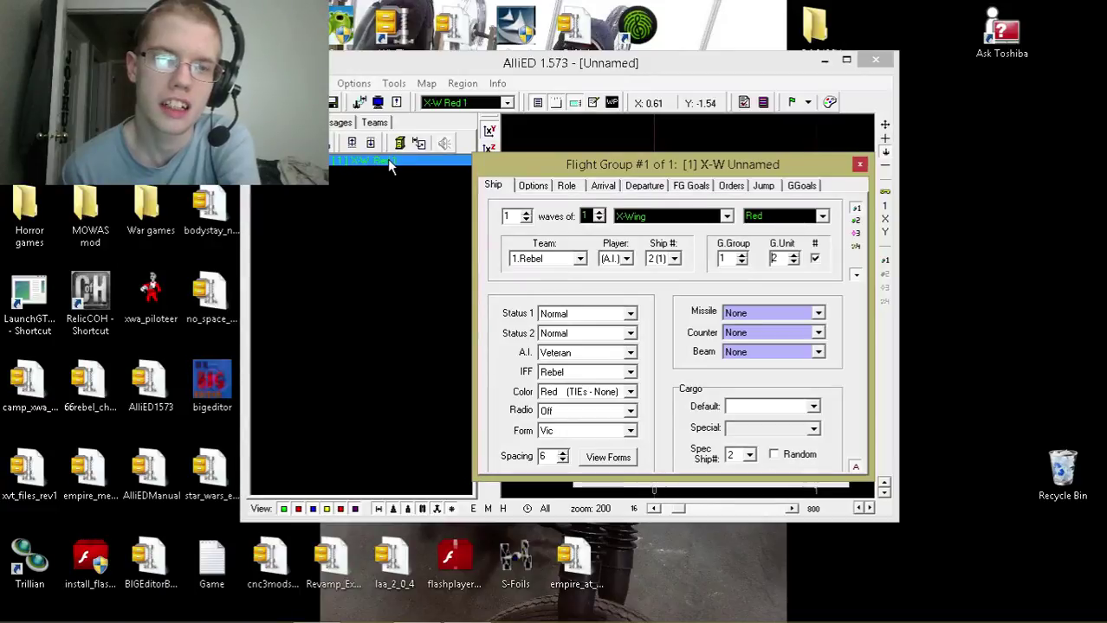
pyautogui.click(598, 213)
pyautogui.click(598, 213)
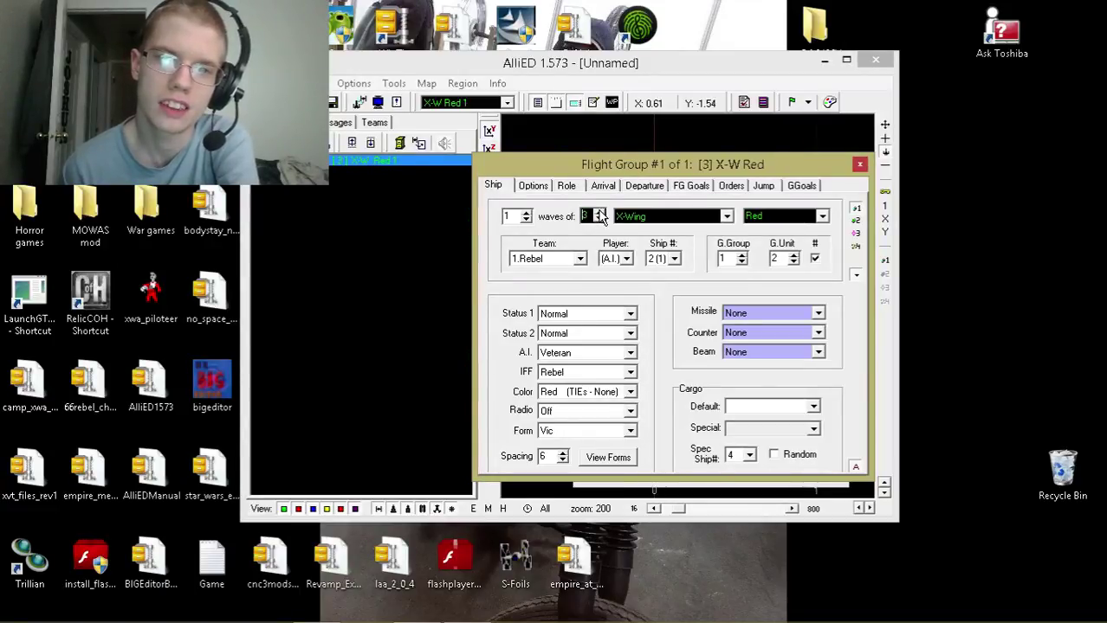
# Turn the Red flight group's ship numbering off and back on
pyautogui.click(343, 165)
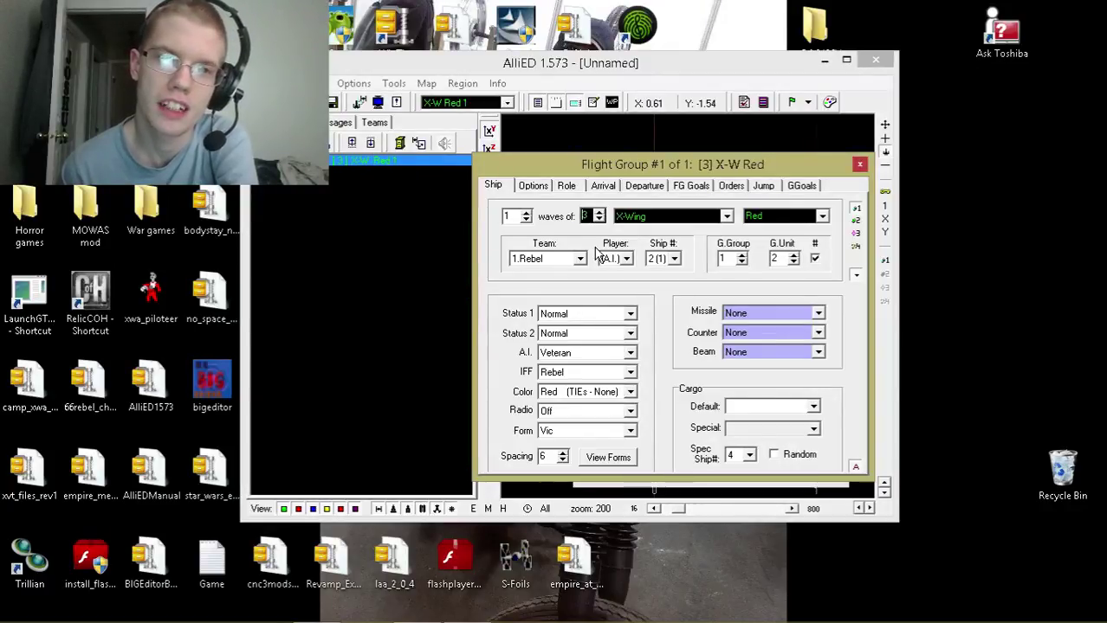
pyautogui.click(814, 260)
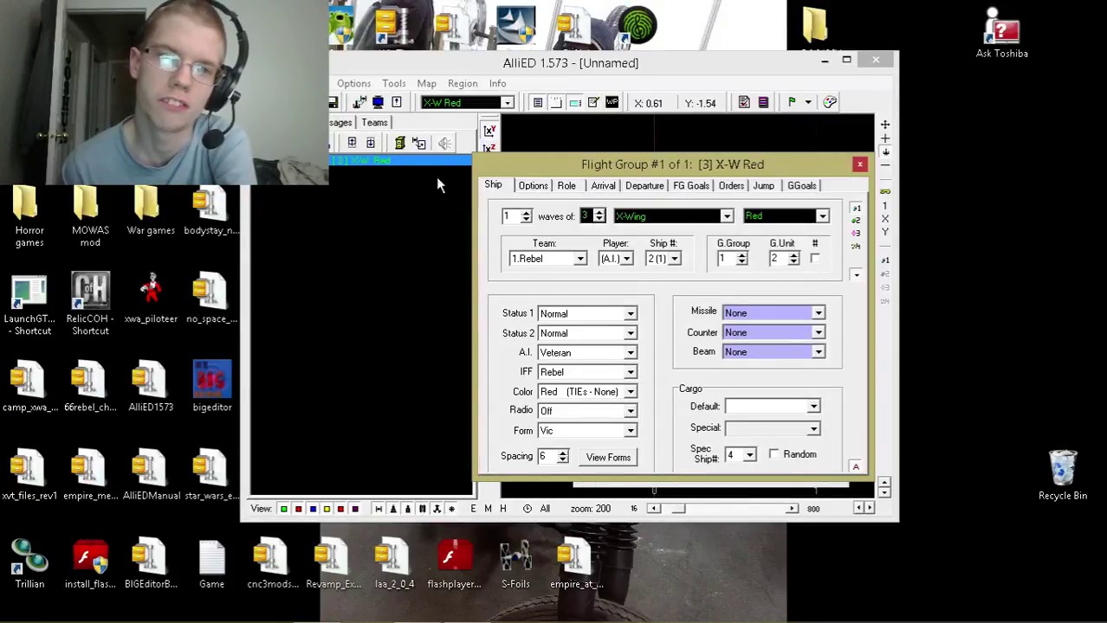
pyautogui.click(814, 259)
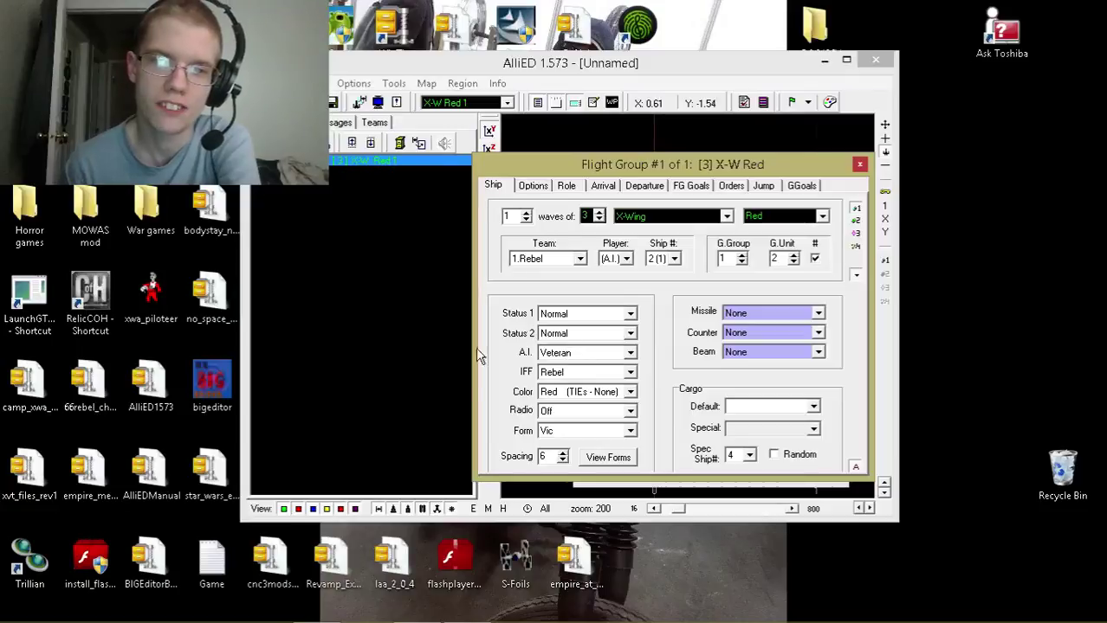
# Set Status 1 of the Red X-Wing flight group to 200% Shields
pyautogui.click(546, 317)
pyautogui.scroll(-2, 554, 357)
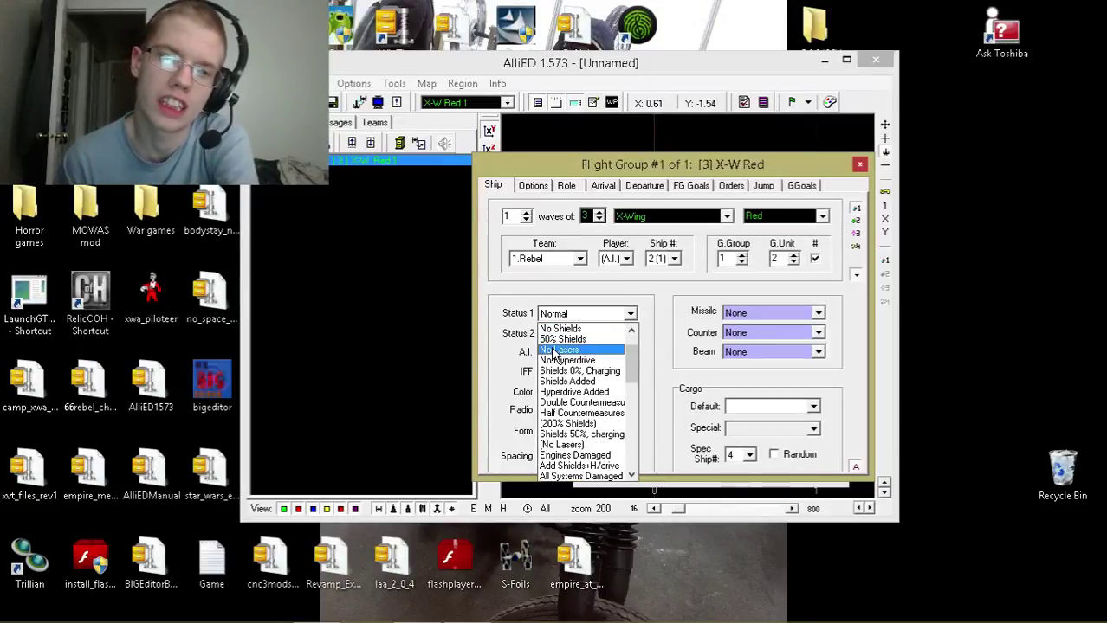
pyautogui.scroll(6, 555, 356)
pyautogui.scroll(-3, 555, 356)
pyautogui.scroll(1, 555, 356)
pyautogui.scroll(3, 555, 356)
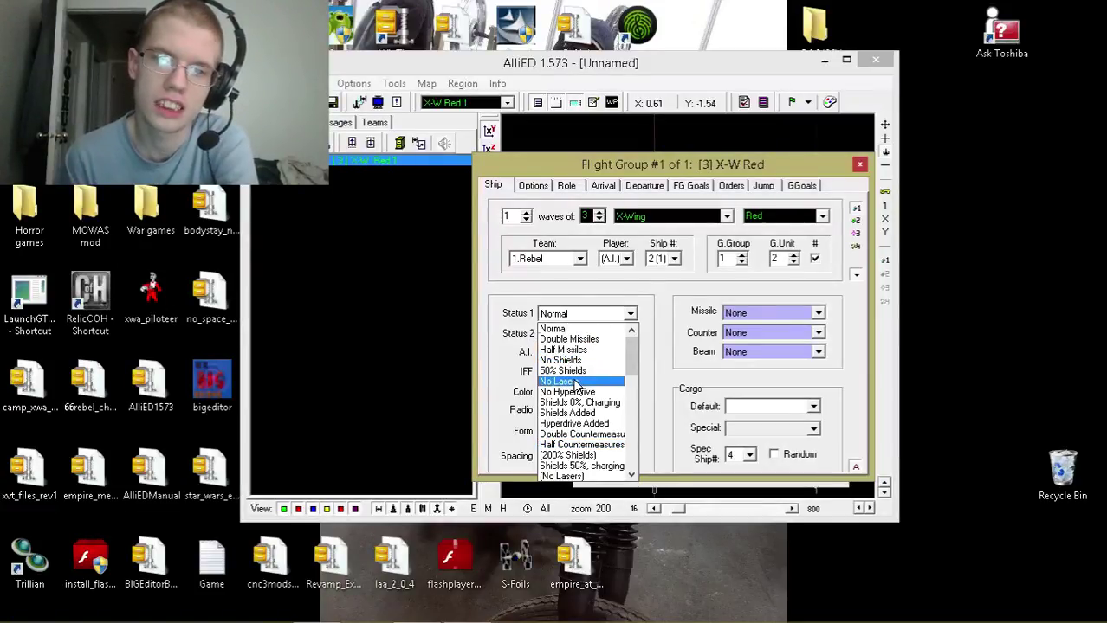
pyautogui.scroll(-4, 582, 371)
pyautogui.scroll(-3, 582, 368)
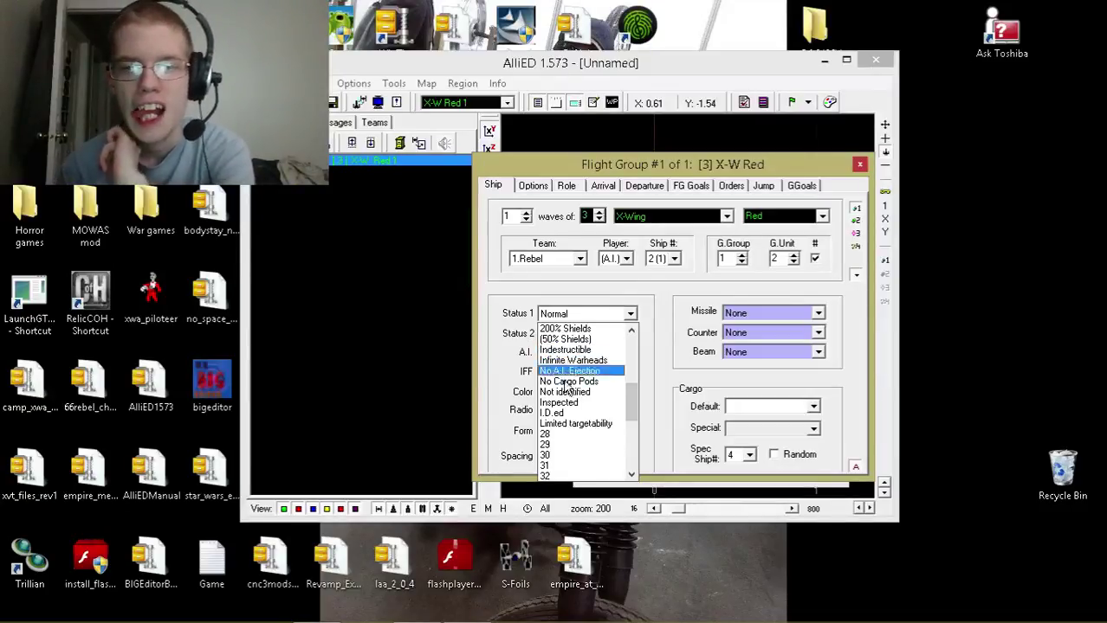
pyautogui.scroll(2, 573, 390)
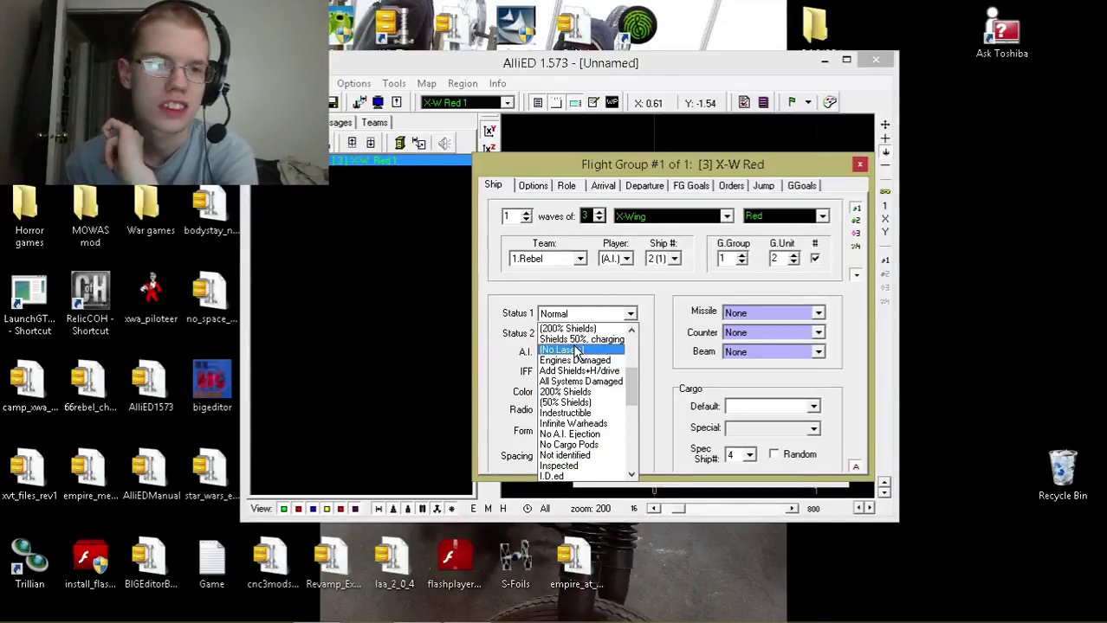
pyautogui.click(580, 394)
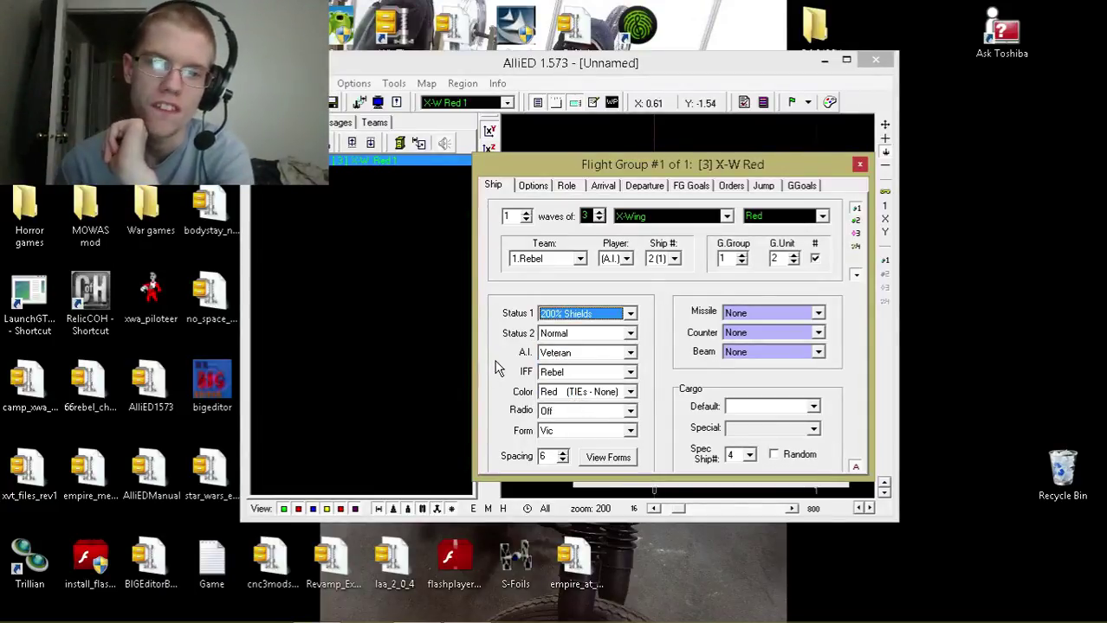
# Set the Red flight group's A.I. to Ace, its IFF to Blue and its color to Red (TIEs - None)
pyautogui.click(551, 355)
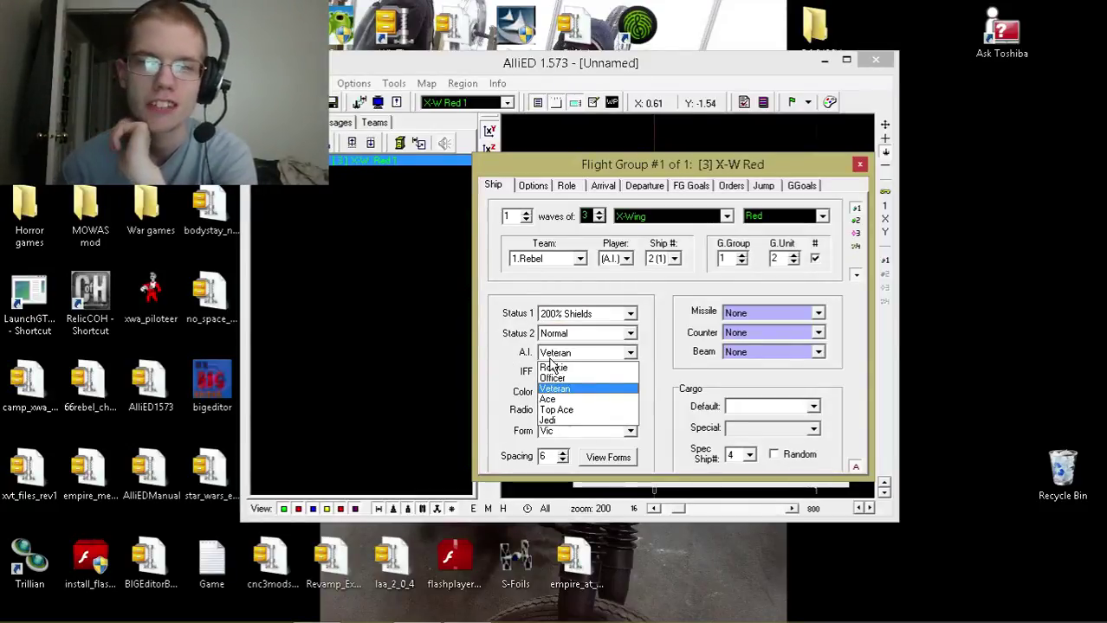
pyautogui.click(576, 400)
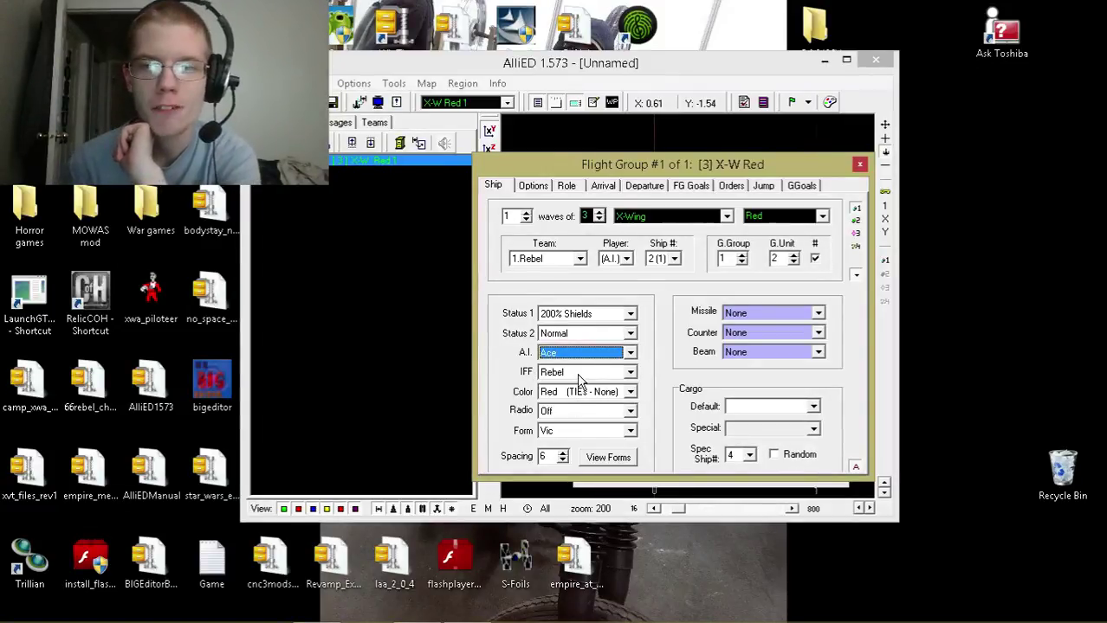
pyautogui.click(577, 373)
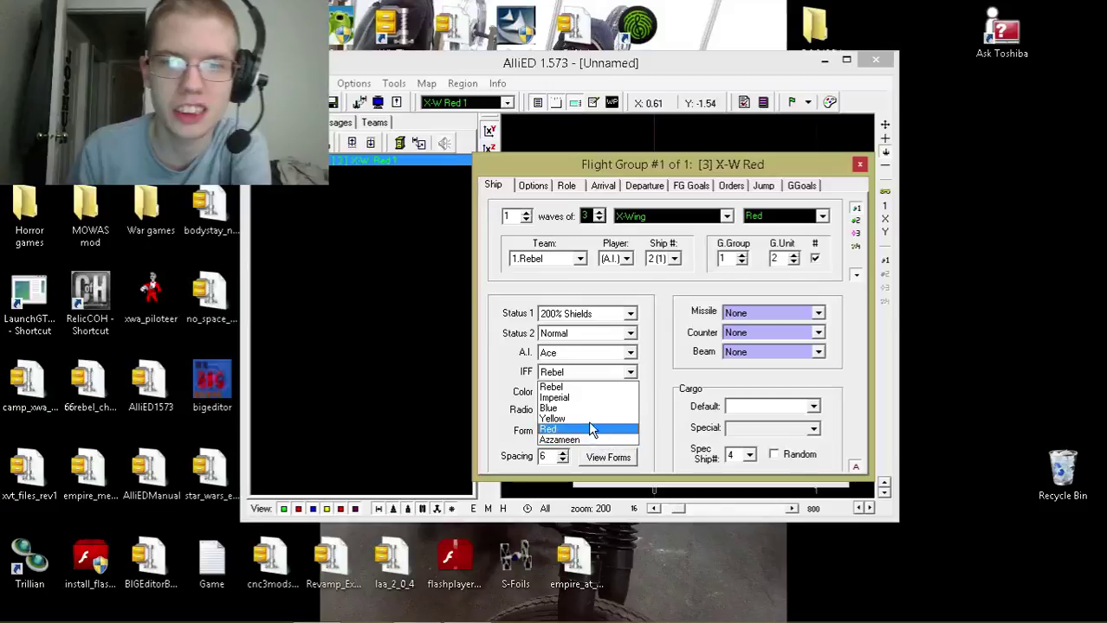
pyautogui.click(579, 409)
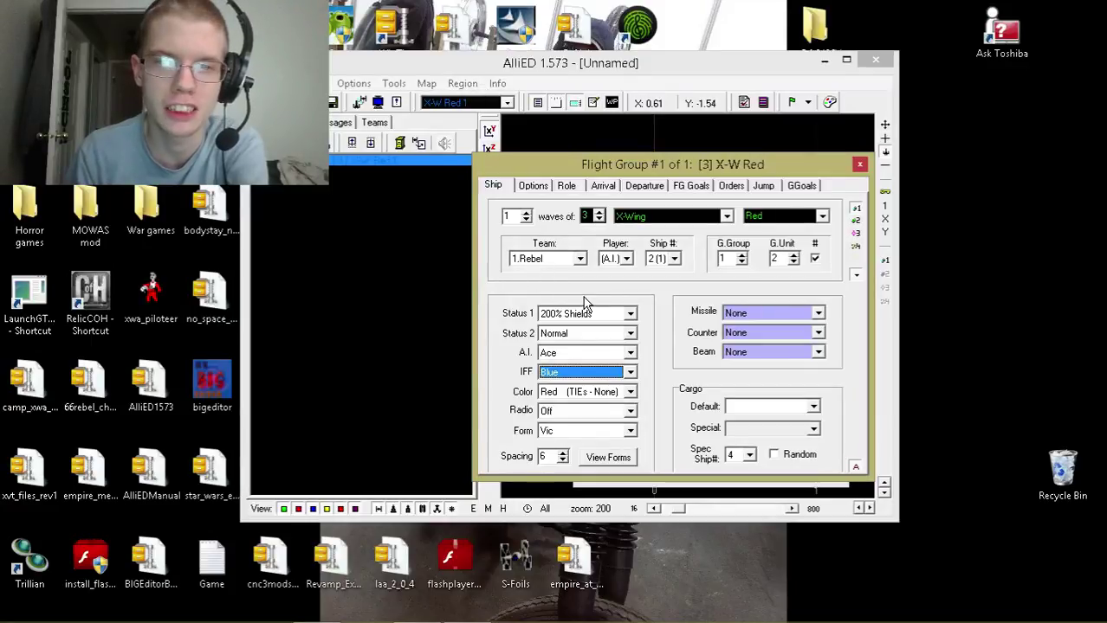
pyautogui.click(587, 392)
pyautogui.click(555, 400)
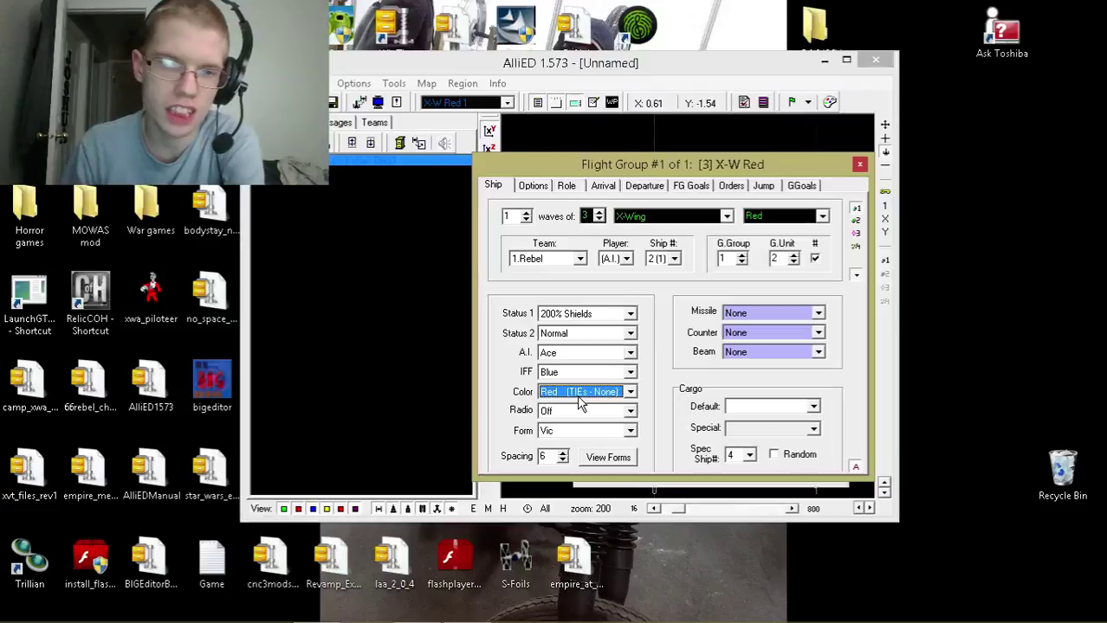
# Assign the Red flight group to player 1 and set its ship number to 3
pyautogui.click(571, 412)
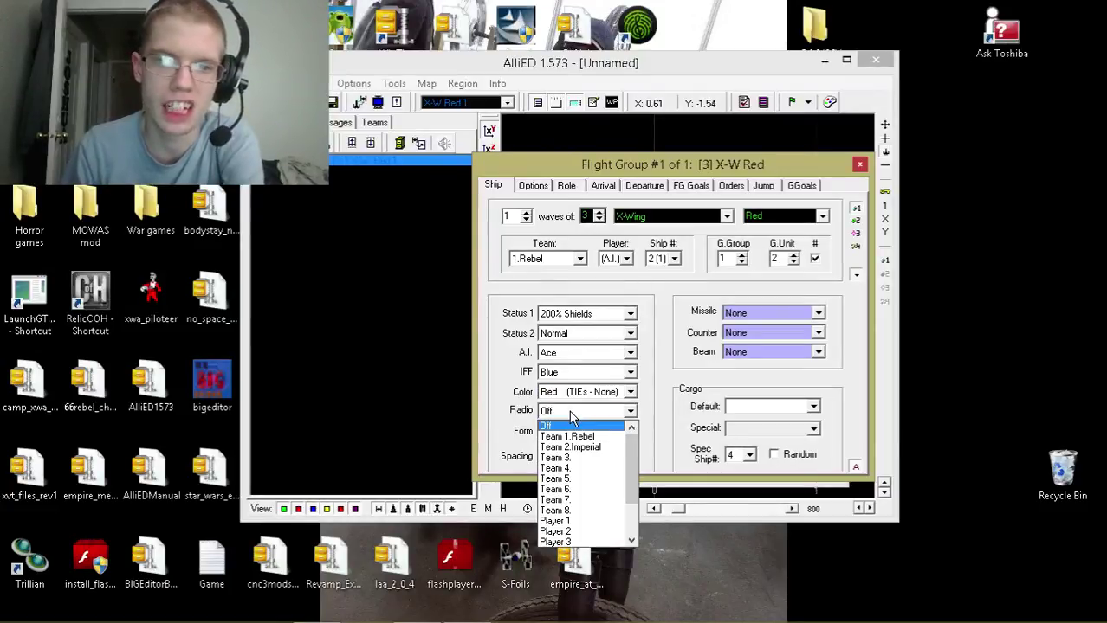
pyautogui.scroll(-2, 563, 492)
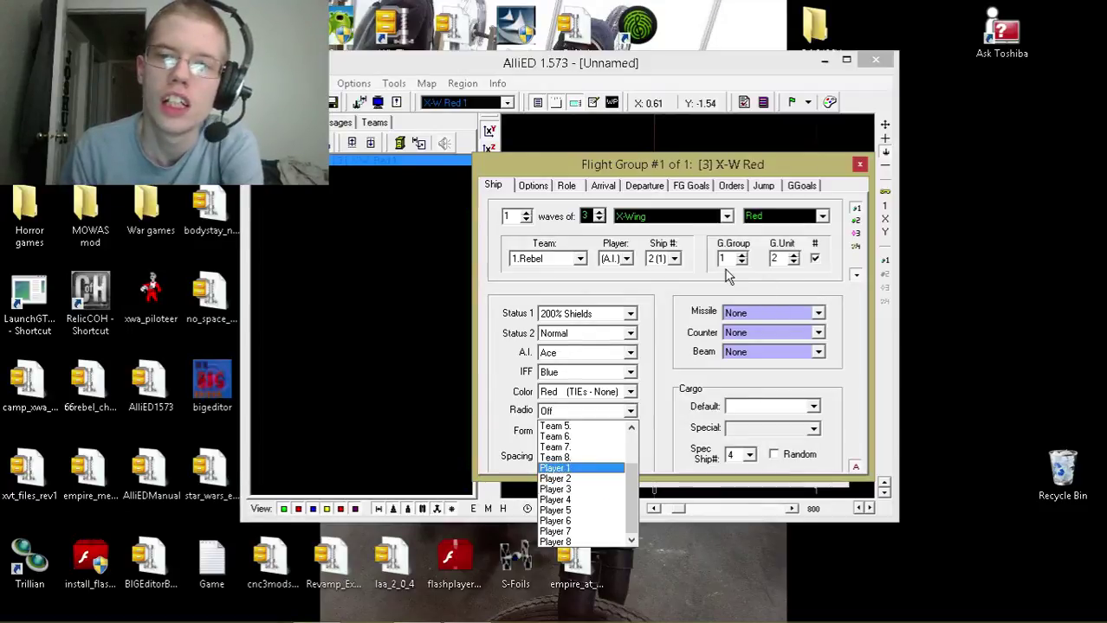
pyautogui.click(617, 265)
pyautogui.click(616, 265)
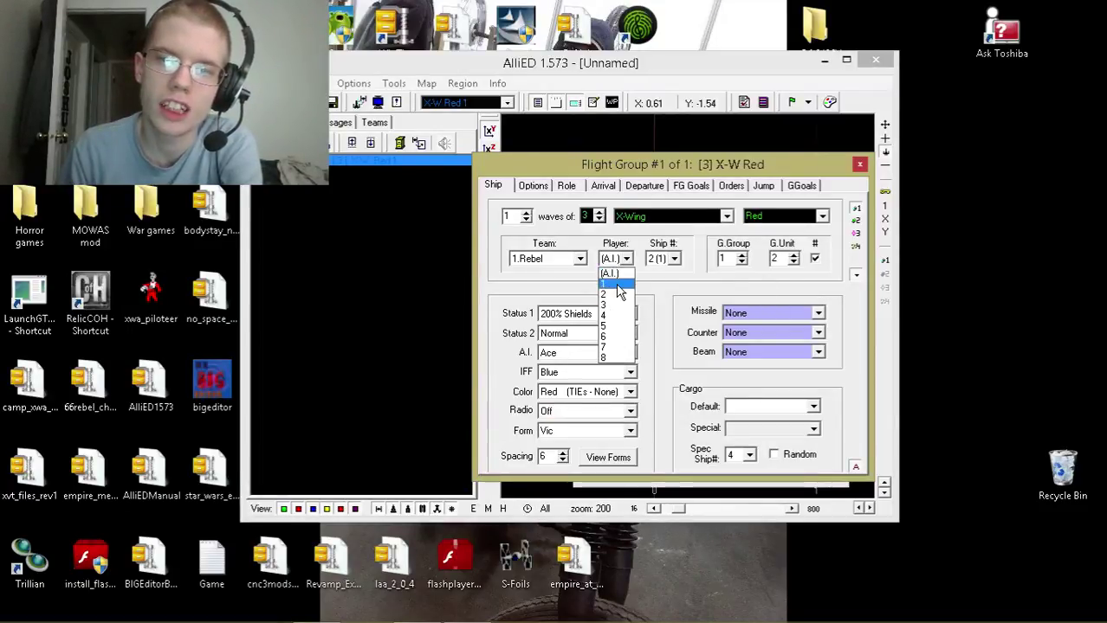
pyautogui.click(617, 284)
pyautogui.click(657, 259)
pyautogui.click(653, 295)
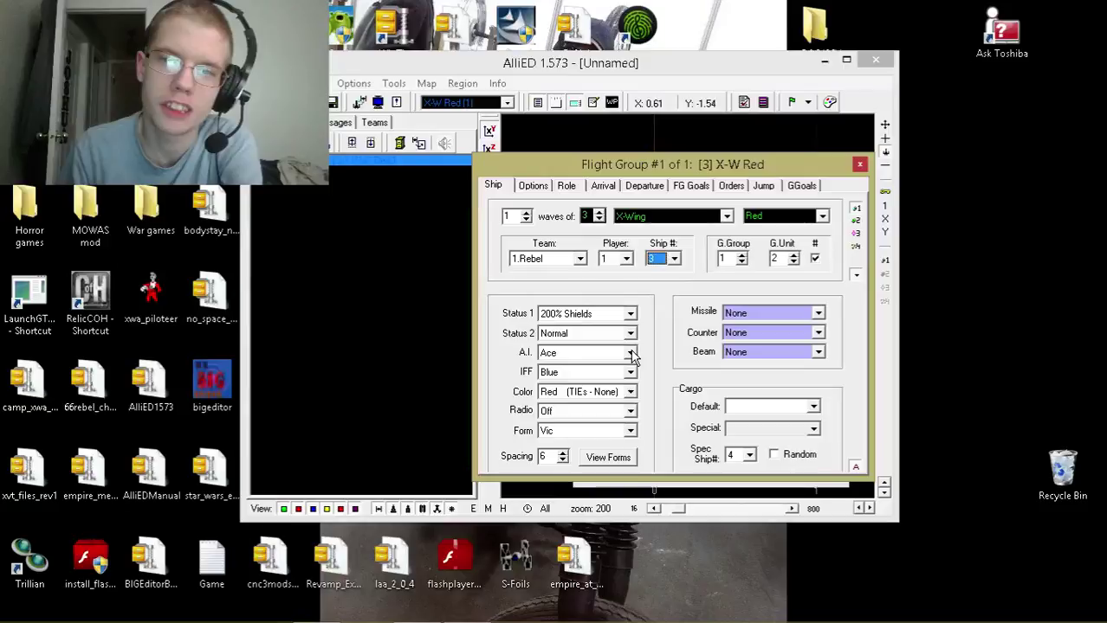
# Set the Red flight group's radio to Player 1
pyautogui.click(595, 413)
pyautogui.scroll(-2, 586, 450)
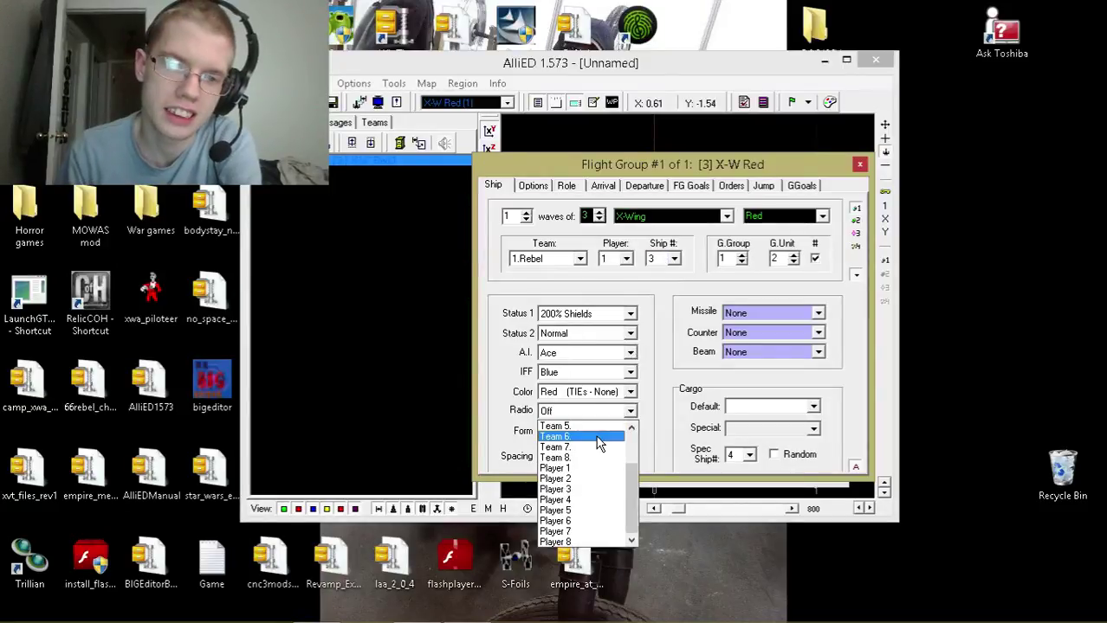
pyautogui.click(567, 472)
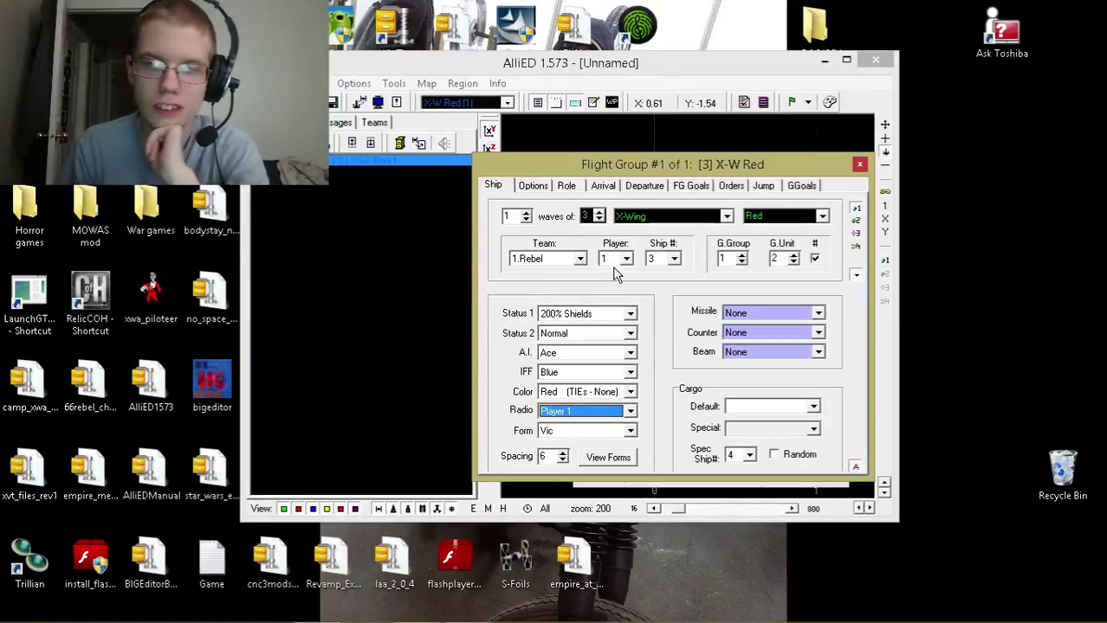
# Preview the available flight group formations and use Vic for the Red flight group
pyautogui.click(602, 433)
pyautogui.click(602, 432)
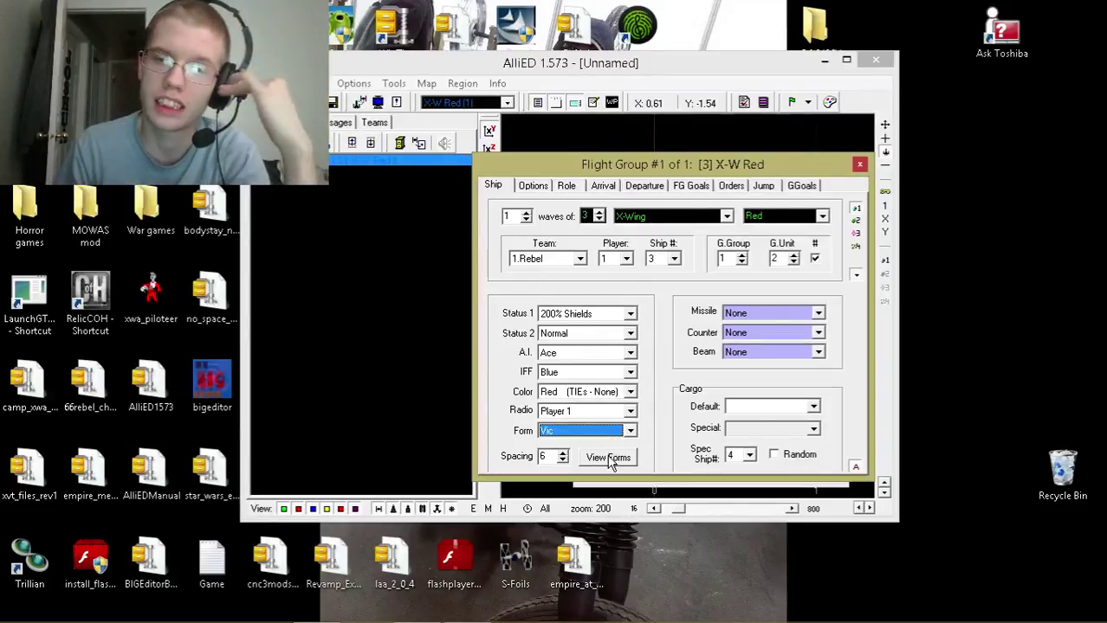
pyautogui.click(608, 457)
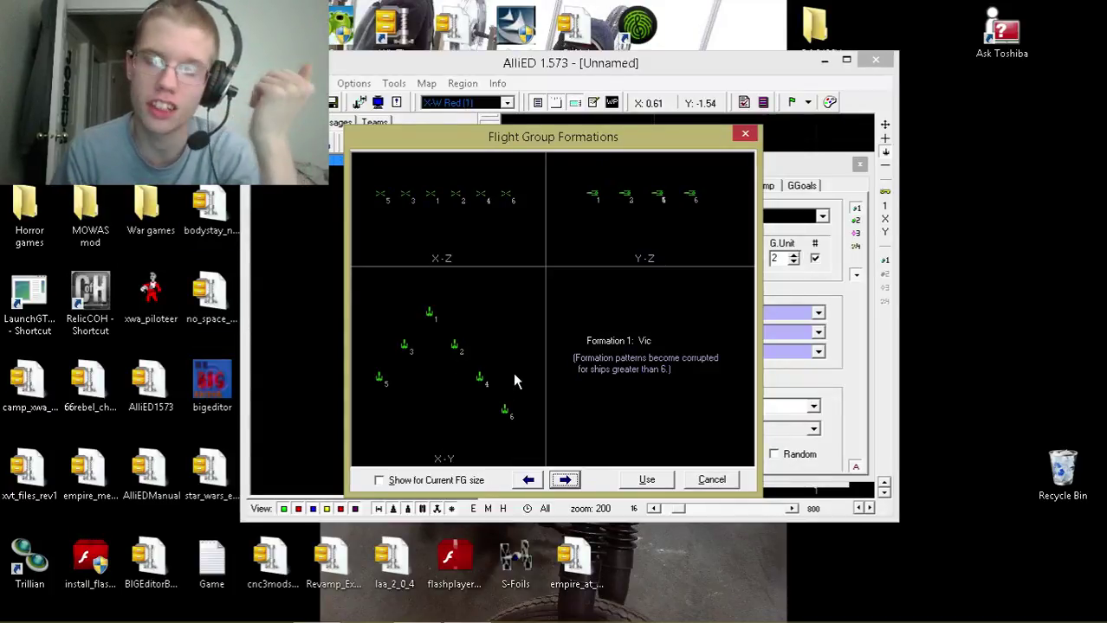
pyautogui.click(564, 481)
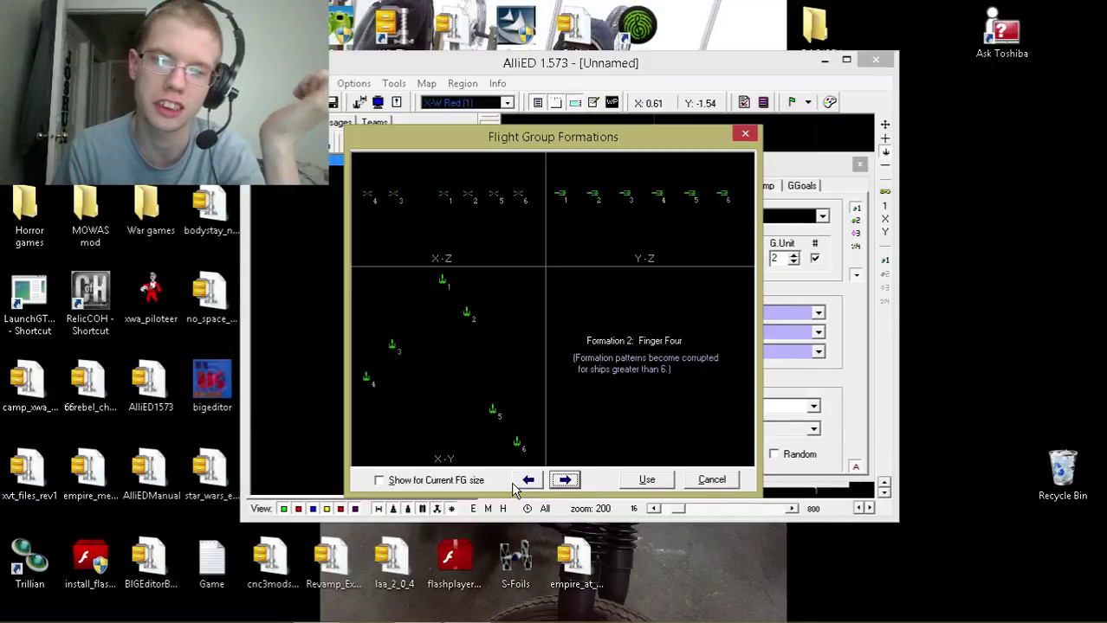
pyautogui.doubleClick(526, 481)
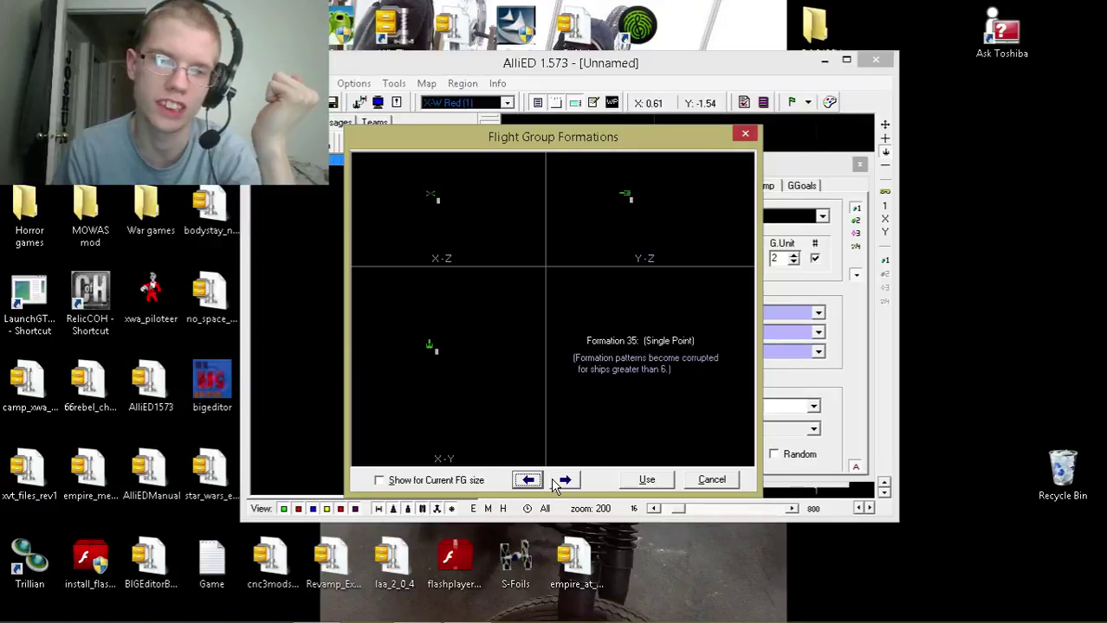
pyautogui.click(555, 483)
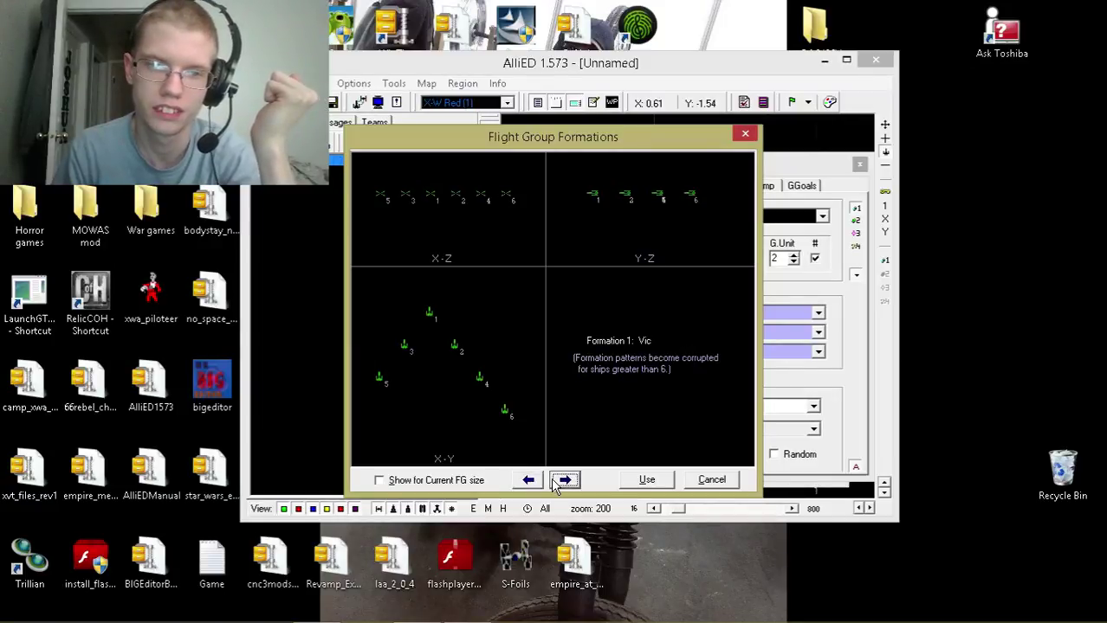
pyautogui.click(648, 487)
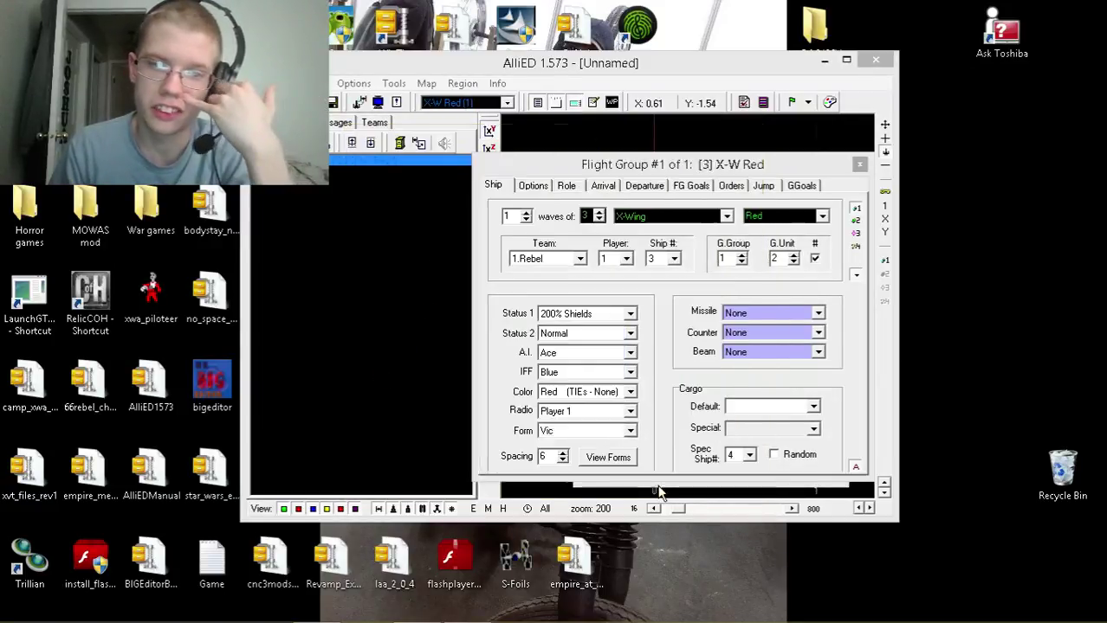
pyautogui.click(549, 433)
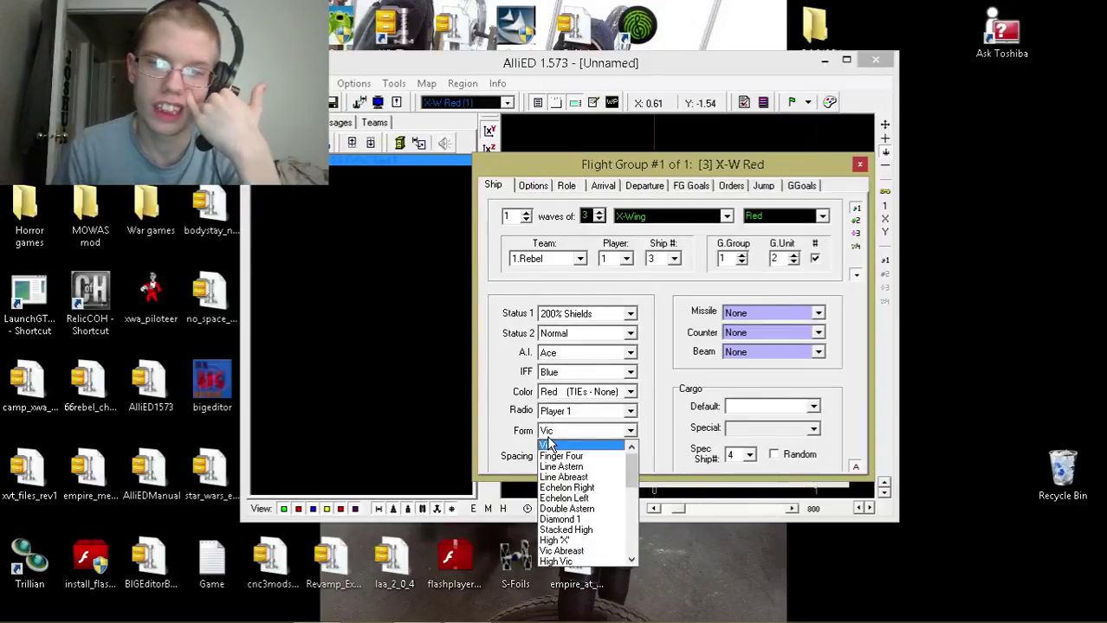
pyautogui.scroll(-3, 563, 490)
pyautogui.scroll(3, 565, 495)
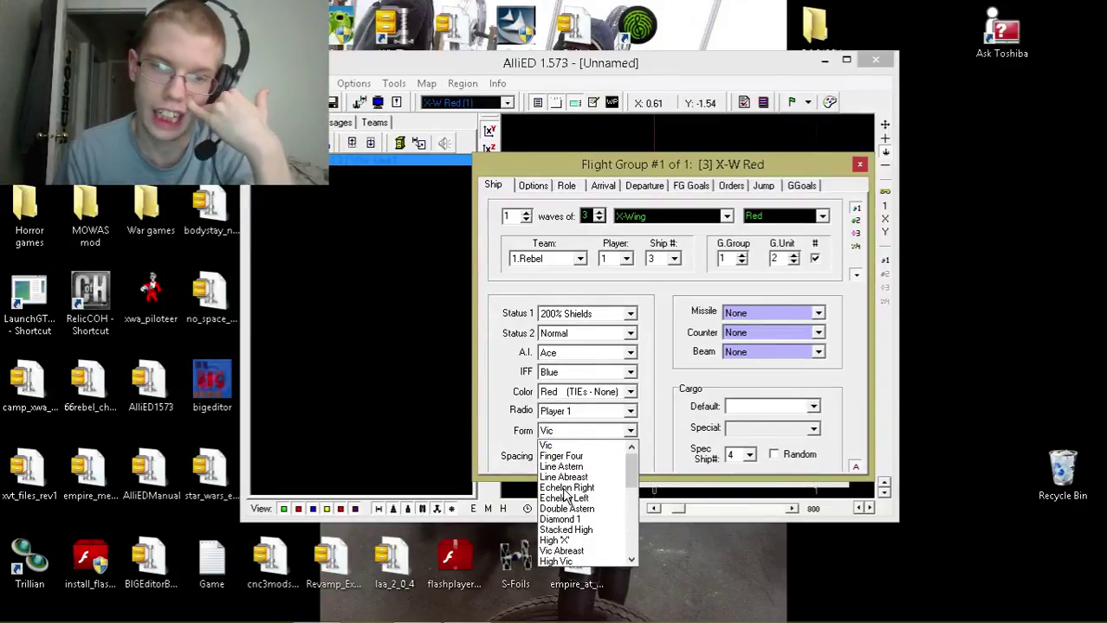
pyautogui.click(594, 431)
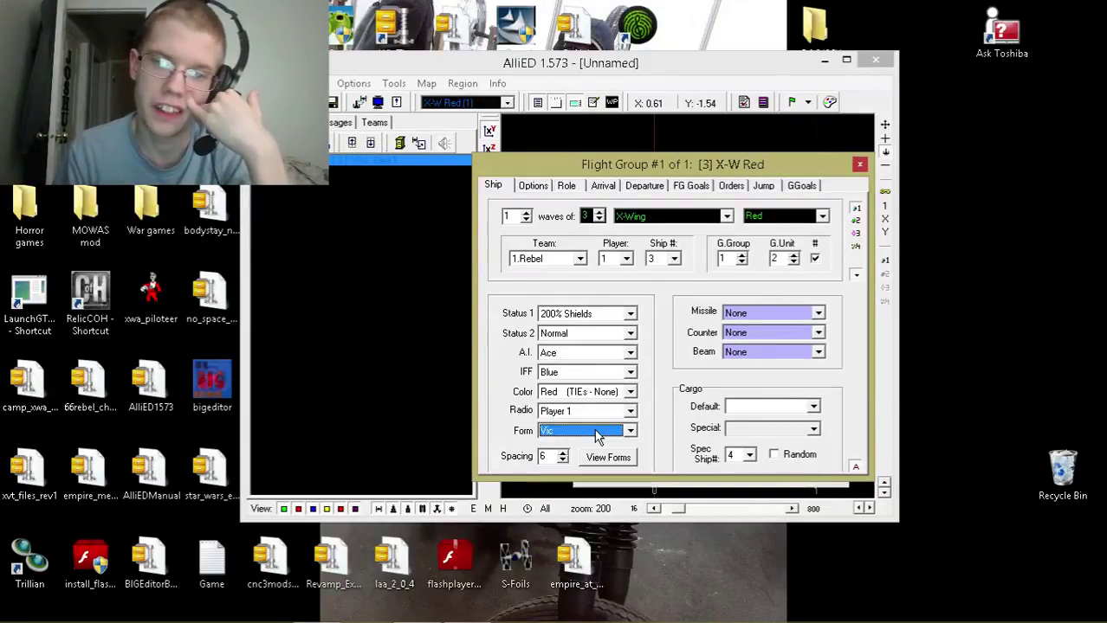
# Change the Red flight group's craft type to Stormtrooper Transport
pyautogui.click(735, 405)
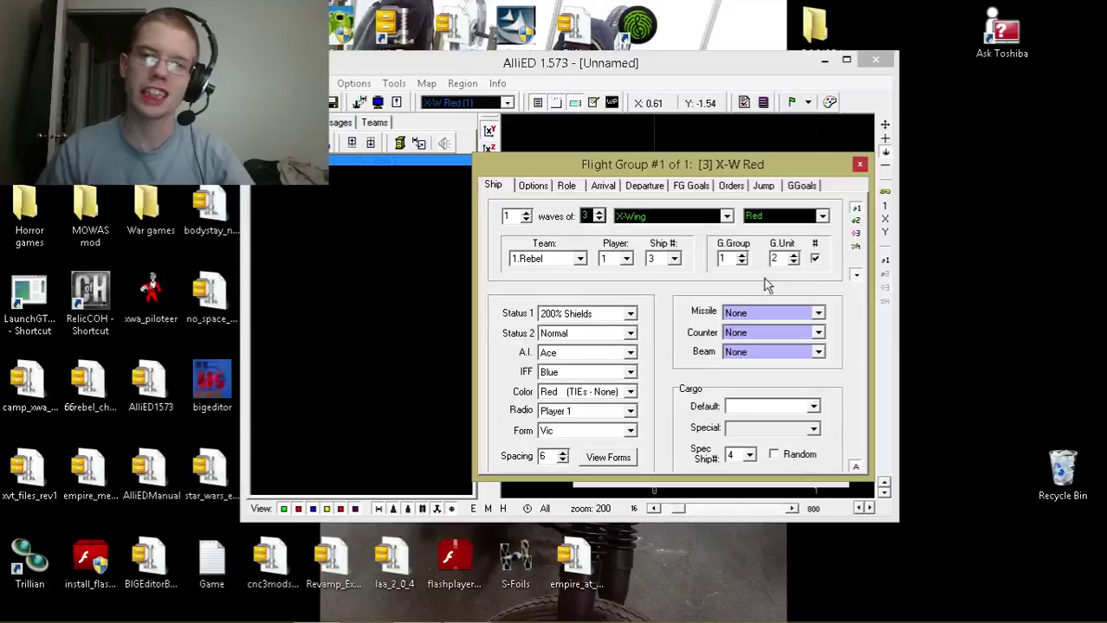
pyautogui.click(680, 216)
pyautogui.scroll(-4, 681, 274)
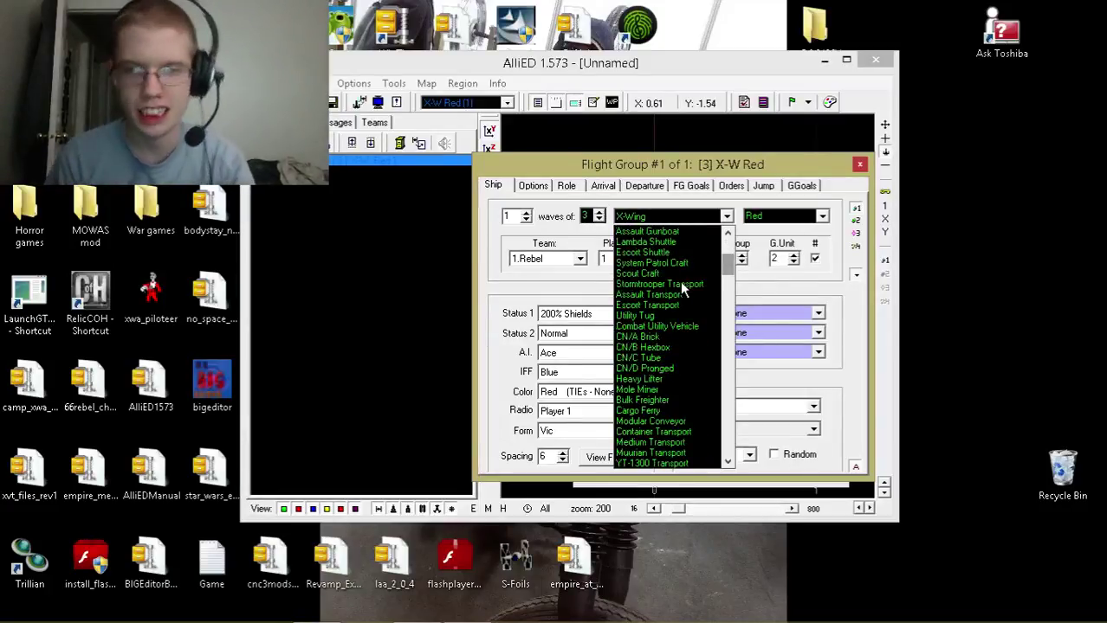
pyautogui.click(679, 284)
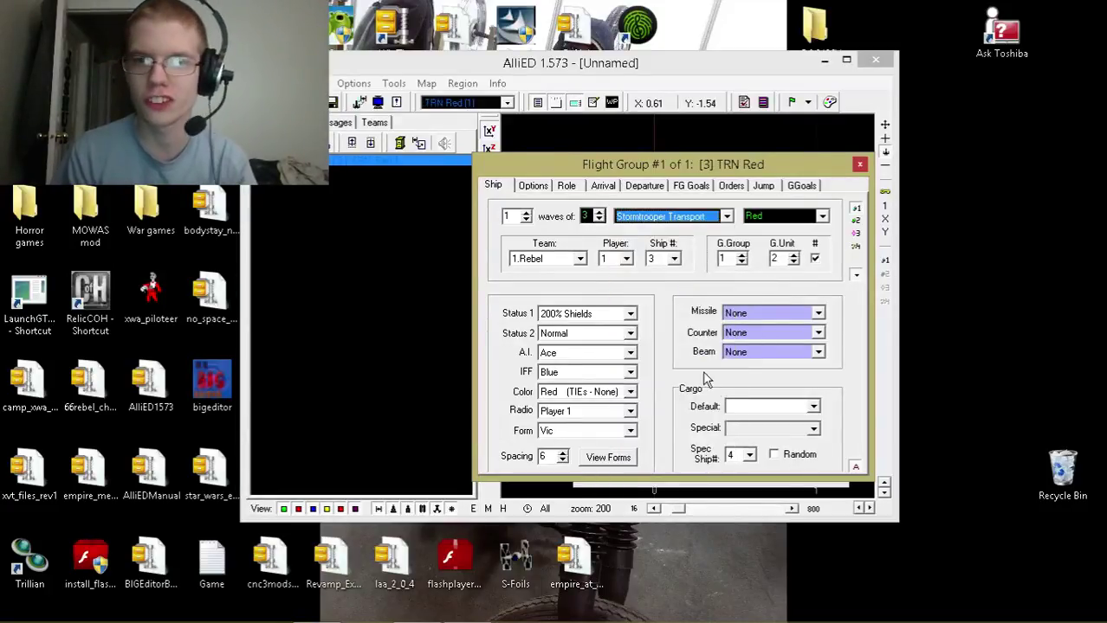
# Enter Stormtroopers as the Red flight group's default cargo and Tools as its special cargo
pyautogui.click(752, 408)
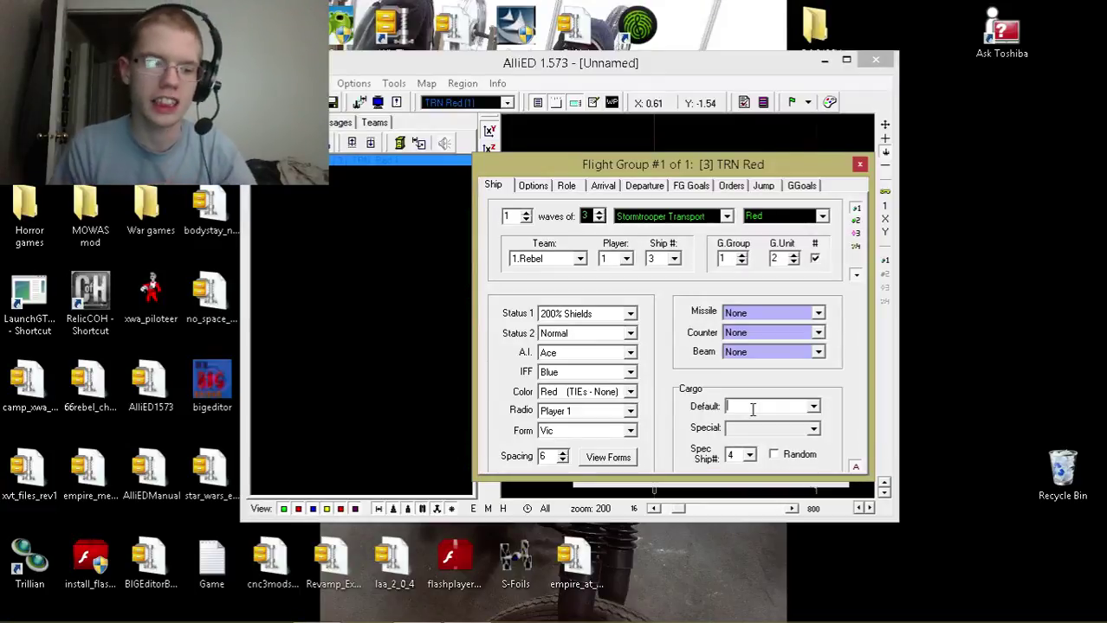
pyautogui.write('S')
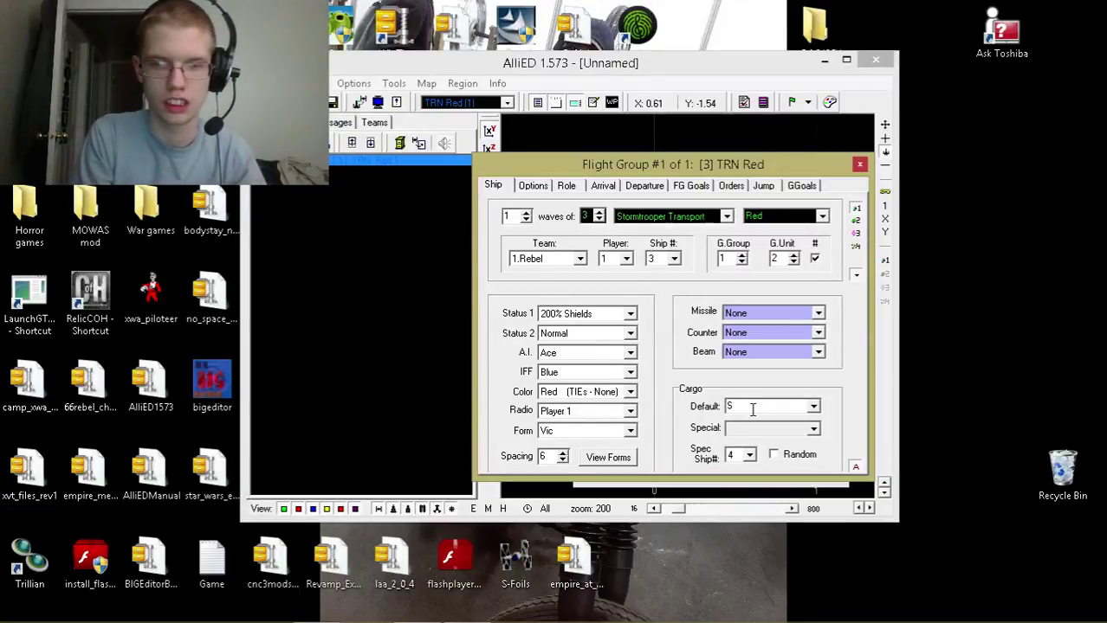
pyautogui.write('tormtroopers')
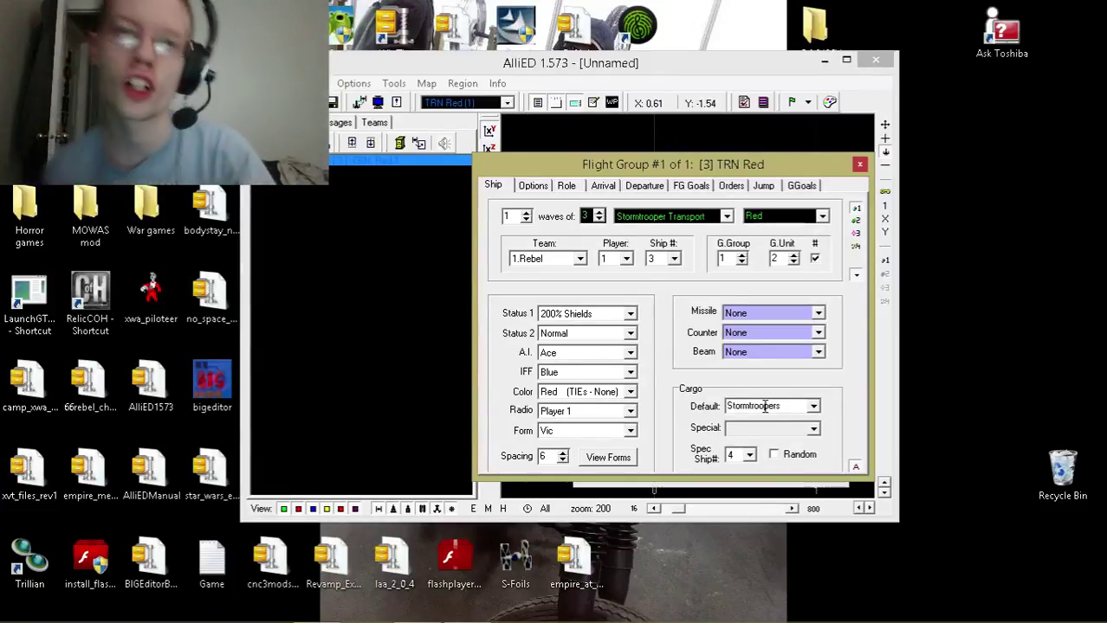
pyautogui.click(753, 431)
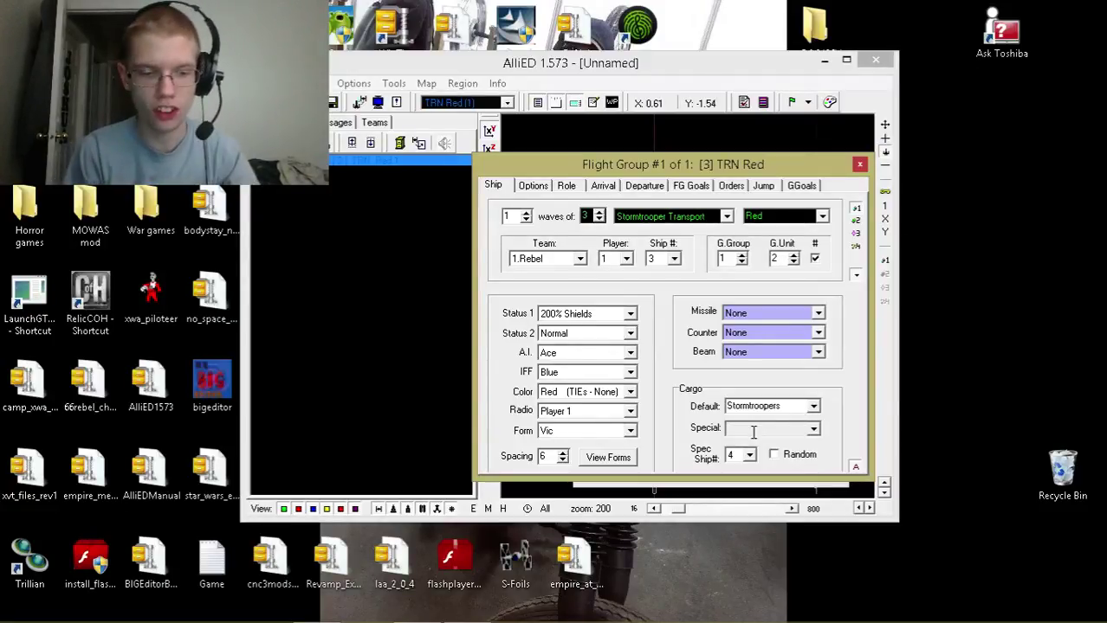
pyautogui.write('Tools')
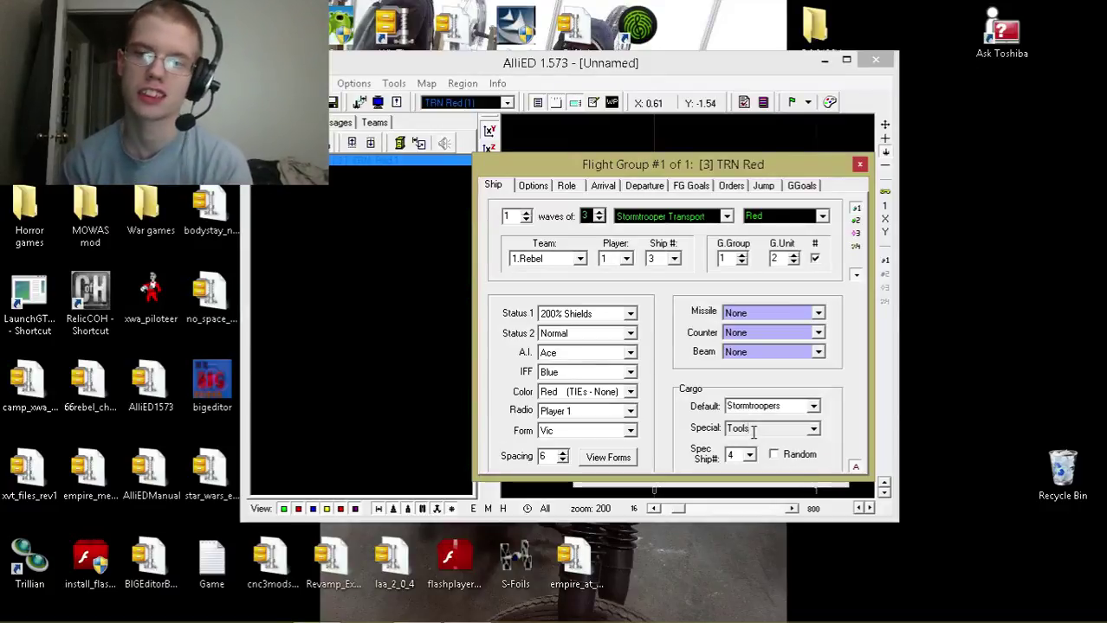
# Equip the Red flight group with Concussion Missiles and Flare countermeasures, with the beam set to None
pyautogui.click(754, 315)
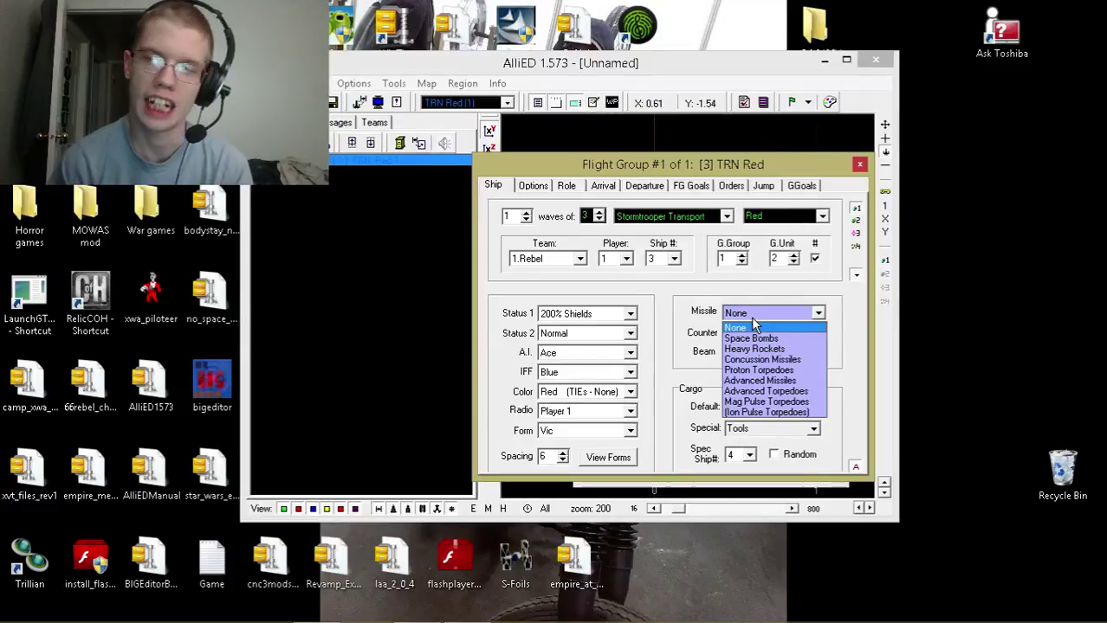
pyautogui.click(761, 360)
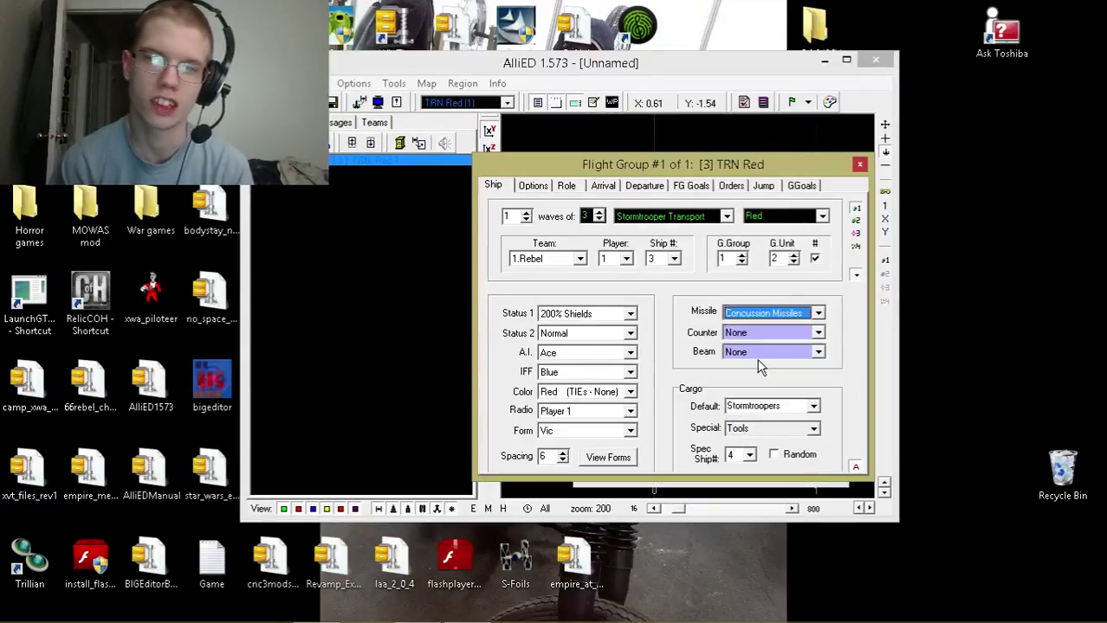
pyautogui.click(759, 336)
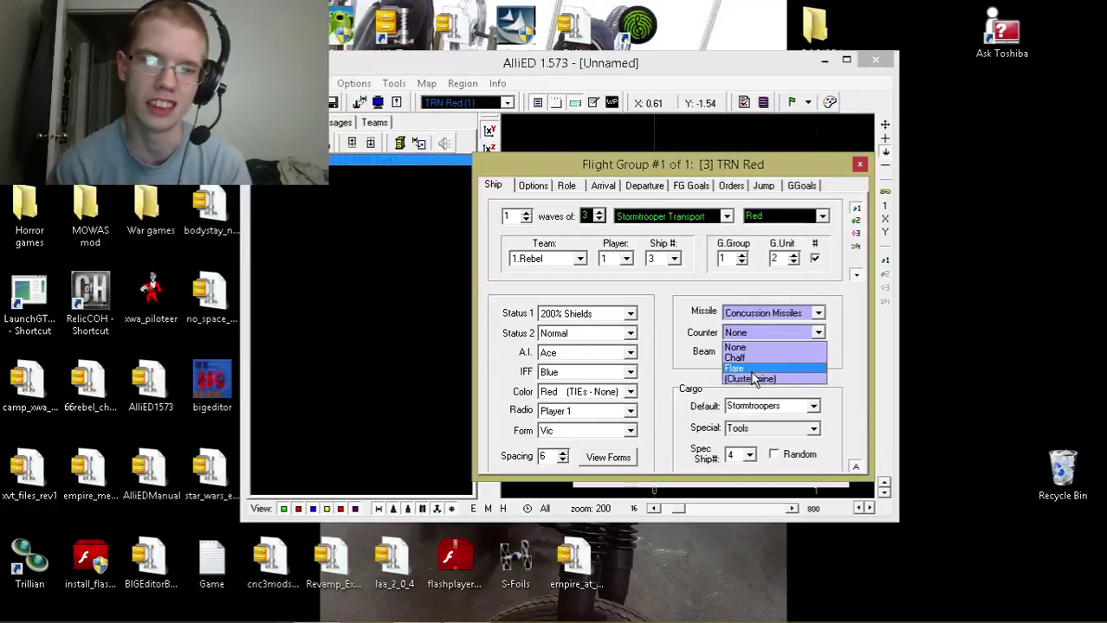
pyautogui.click(751, 370)
pyautogui.click(753, 353)
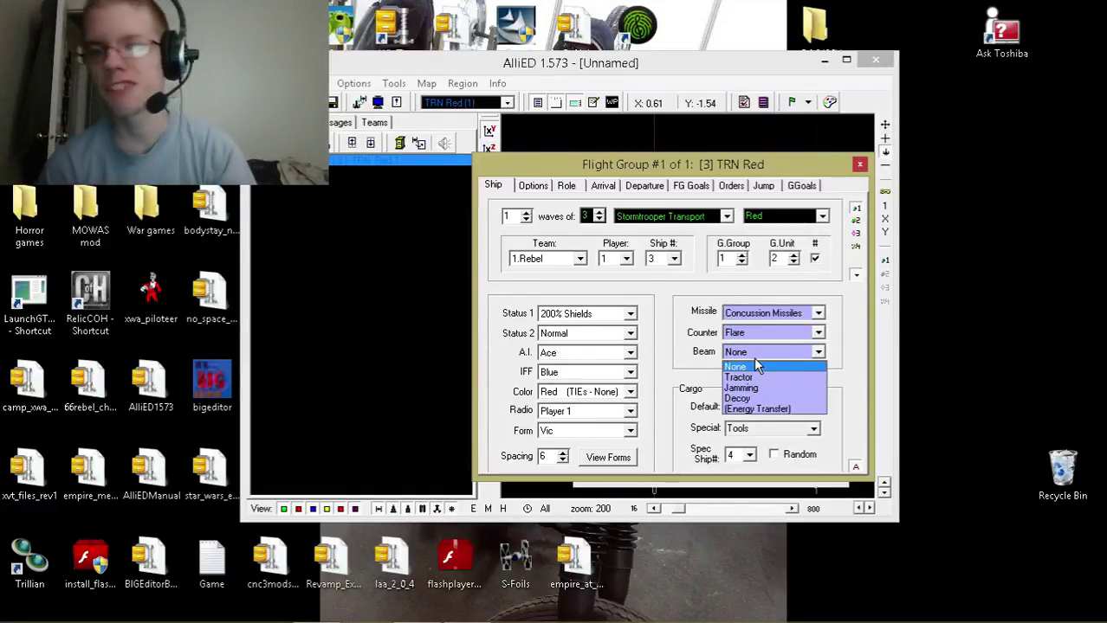
pyautogui.click(754, 362)
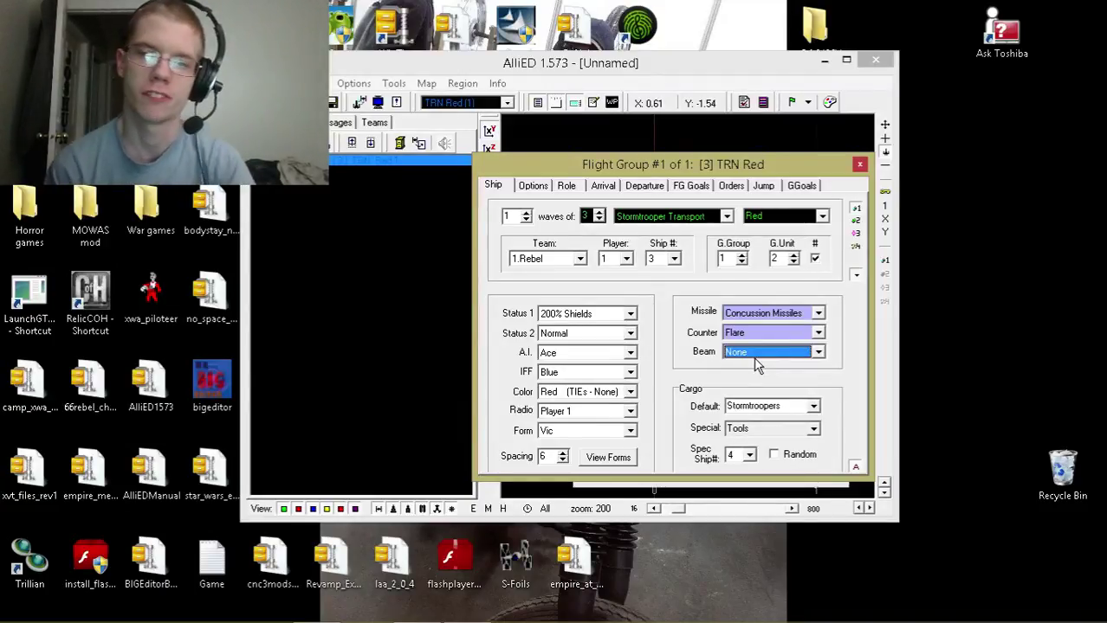
# Enable all optional warheads, countermeasures and beams for the Red flight group
pyautogui.click(540, 187)
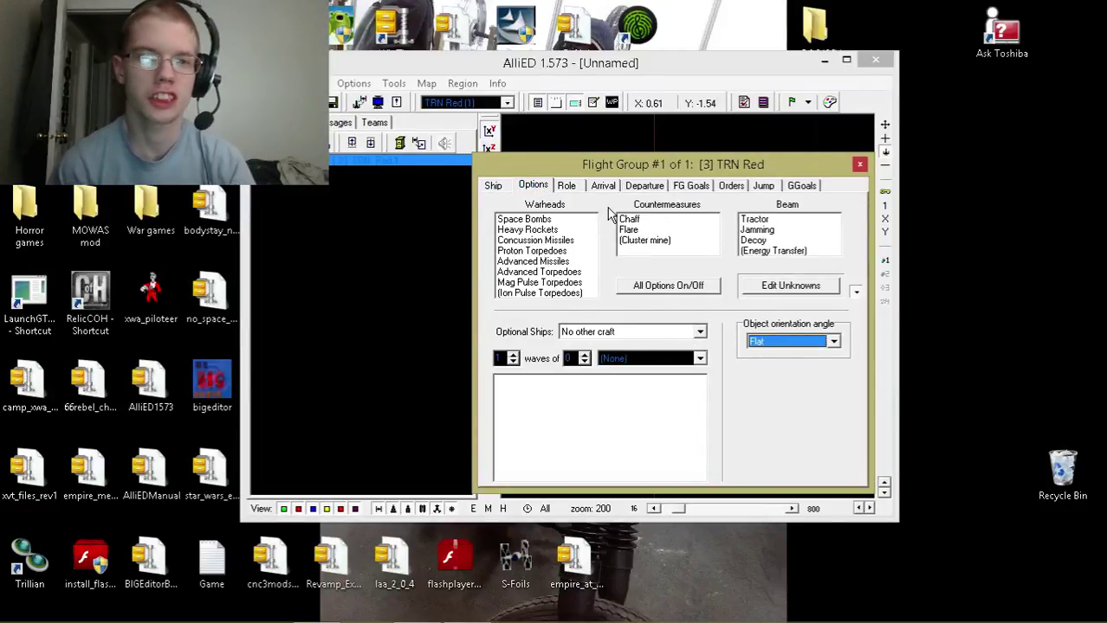
pyautogui.click(703, 292)
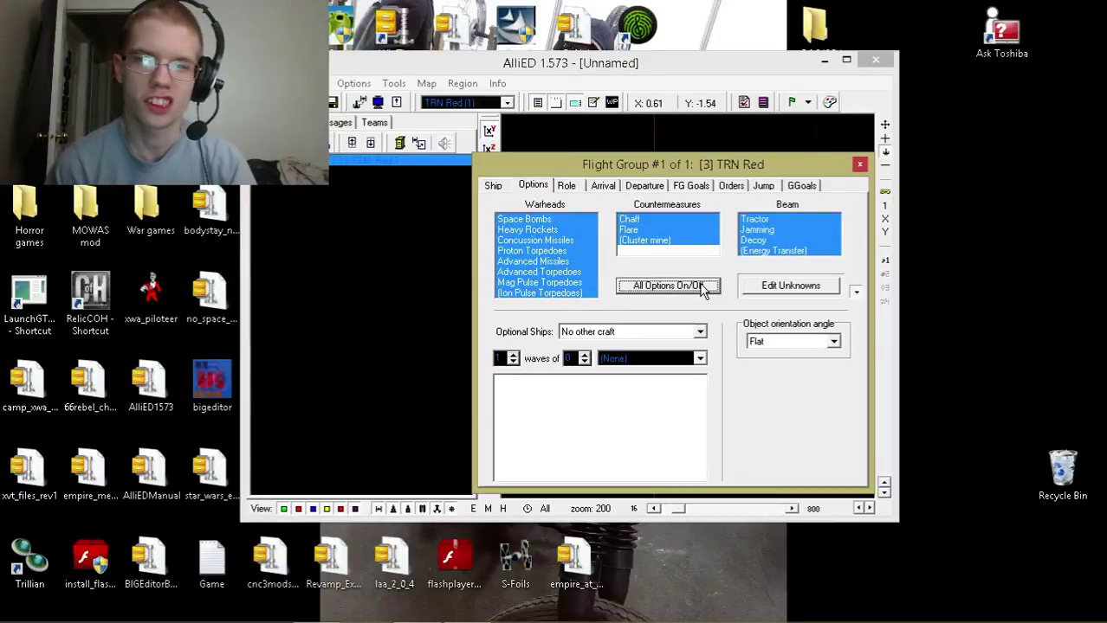
# Clear all optional loadouts for the Red flight group and enable only Space Bombs, Chaff and the Decoy beam
pyautogui.click(703, 291)
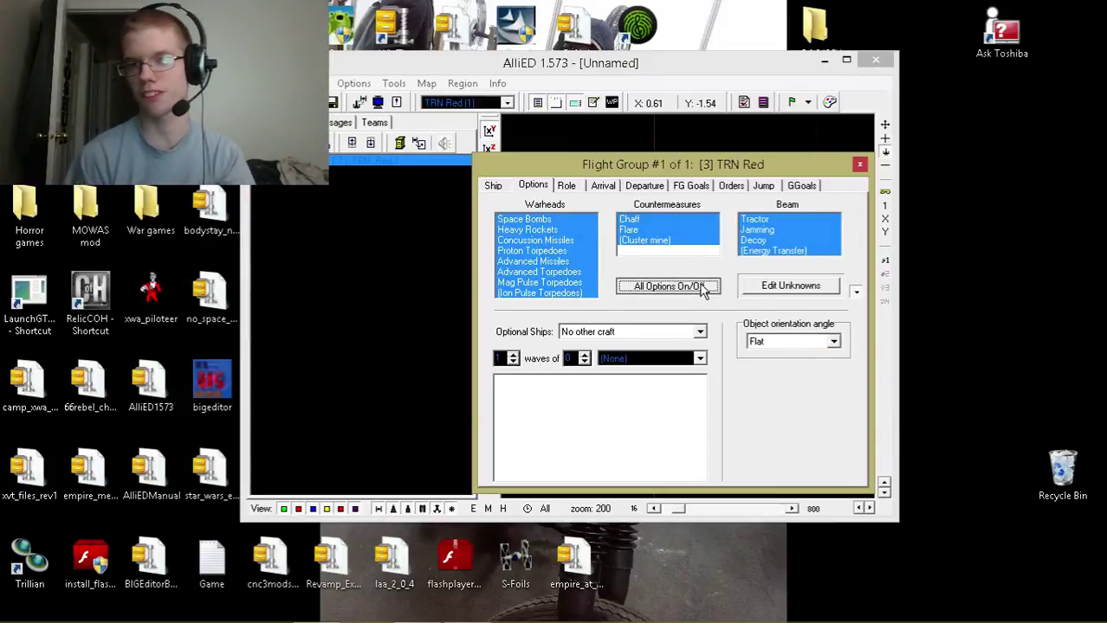
pyautogui.click(513, 222)
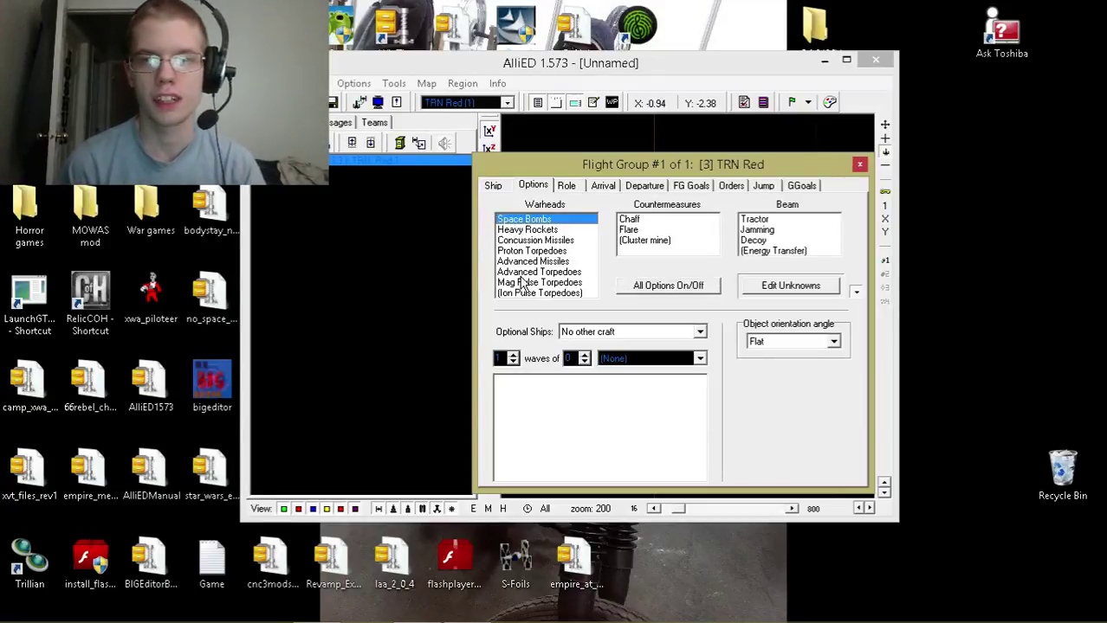
pyautogui.click(671, 222)
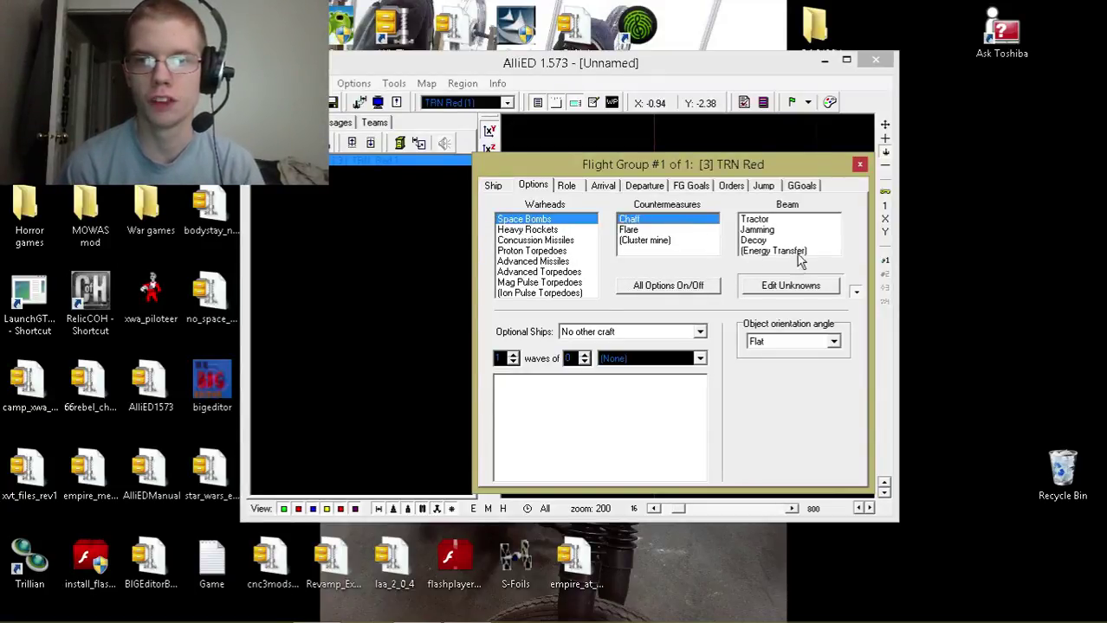
pyautogui.click(776, 240)
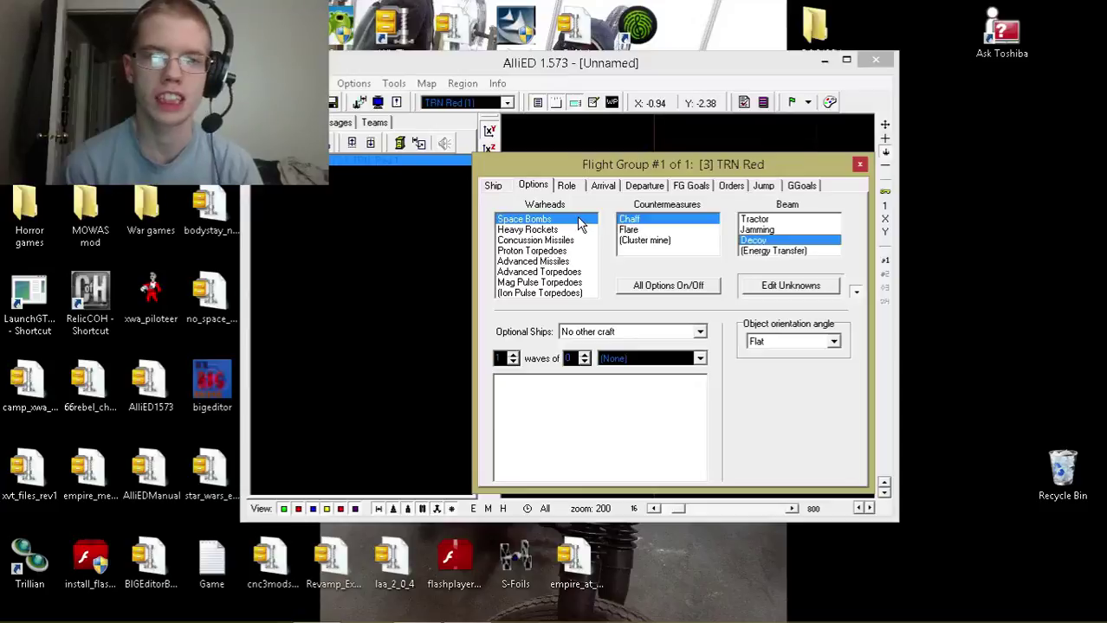
# Deselect the Space Bombs, Chaff and Decoy options so the Red flight group has no optional loadout
pyautogui.click(579, 223)
pyautogui.click(673, 222)
pyautogui.click(782, 242)
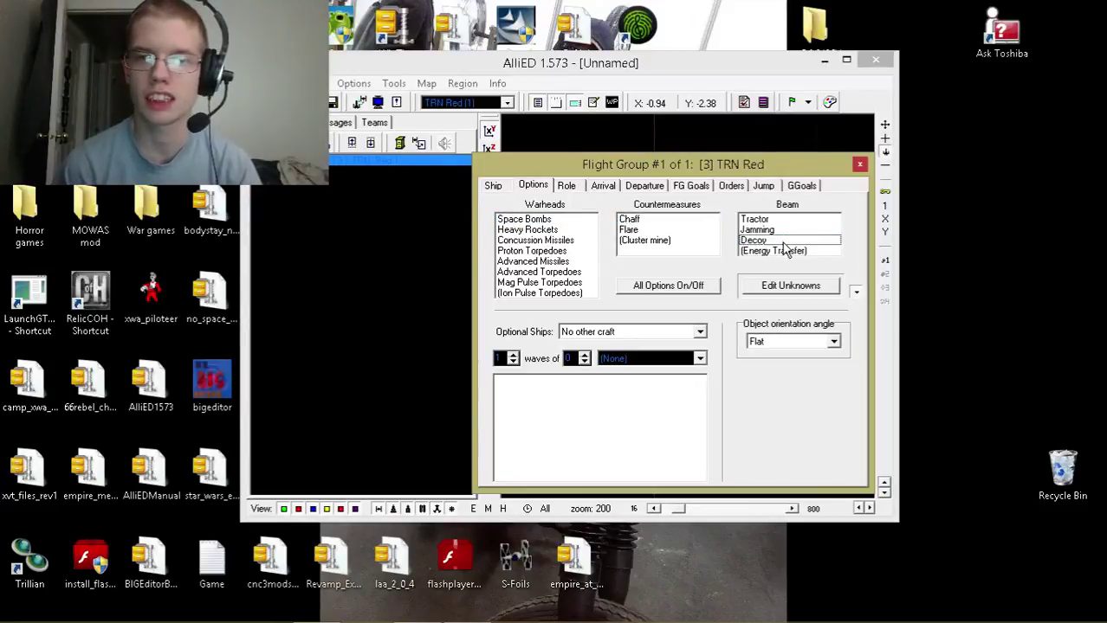
# Give the Red flight group the Reload Craft tactical role, put it in use, and choose RP2 as the pilot voice
pyautogui.click(567, 187)
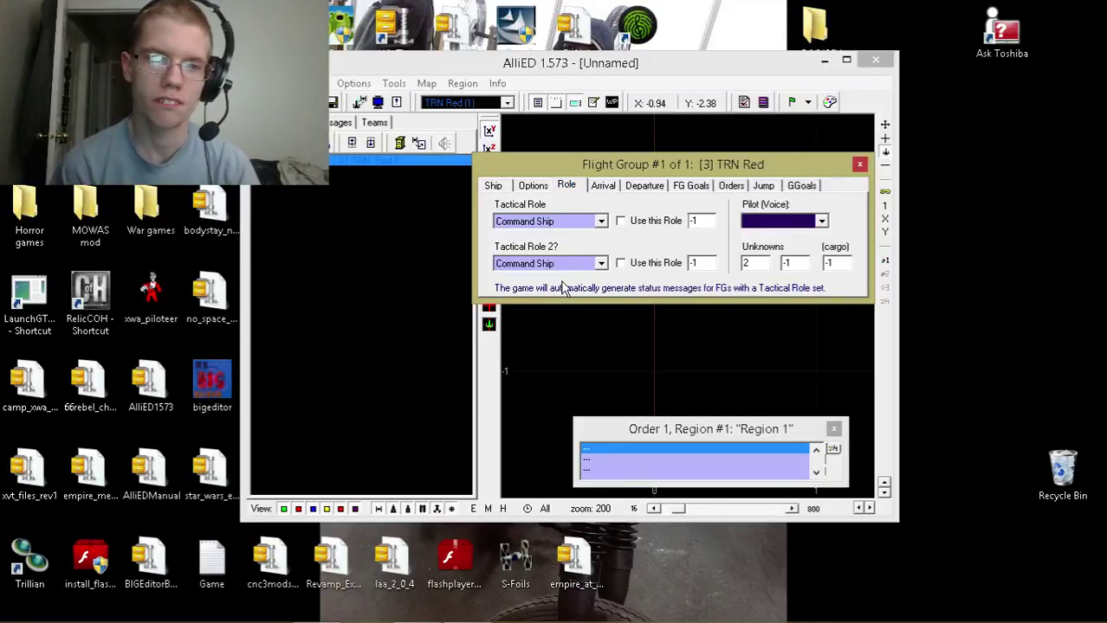
pyautogui.click(553, 223)
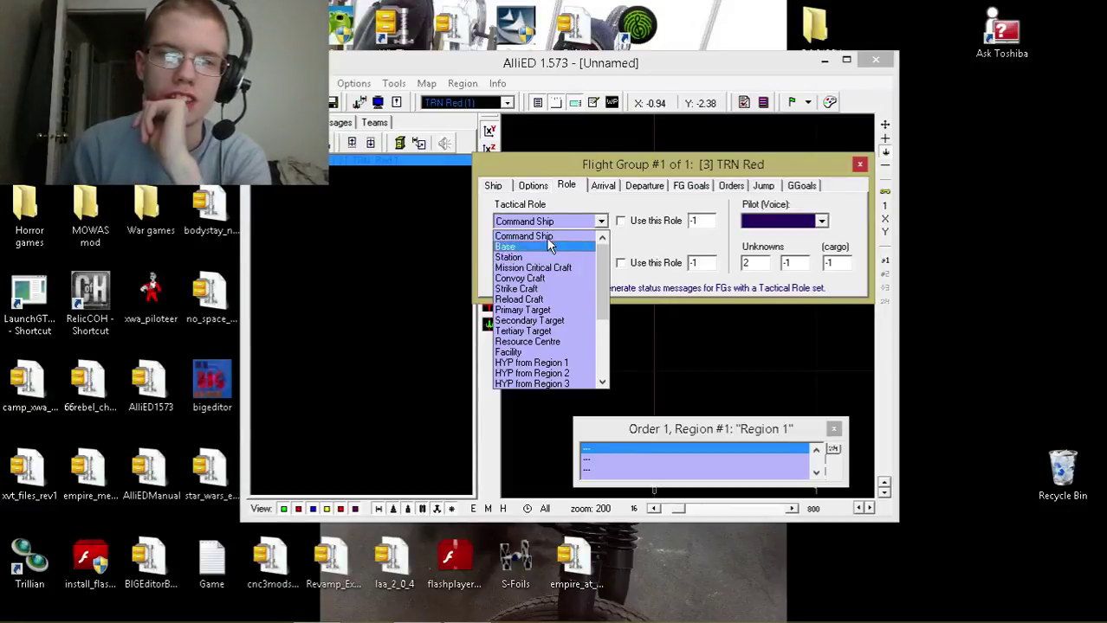
pyautogui.click(548, 300)
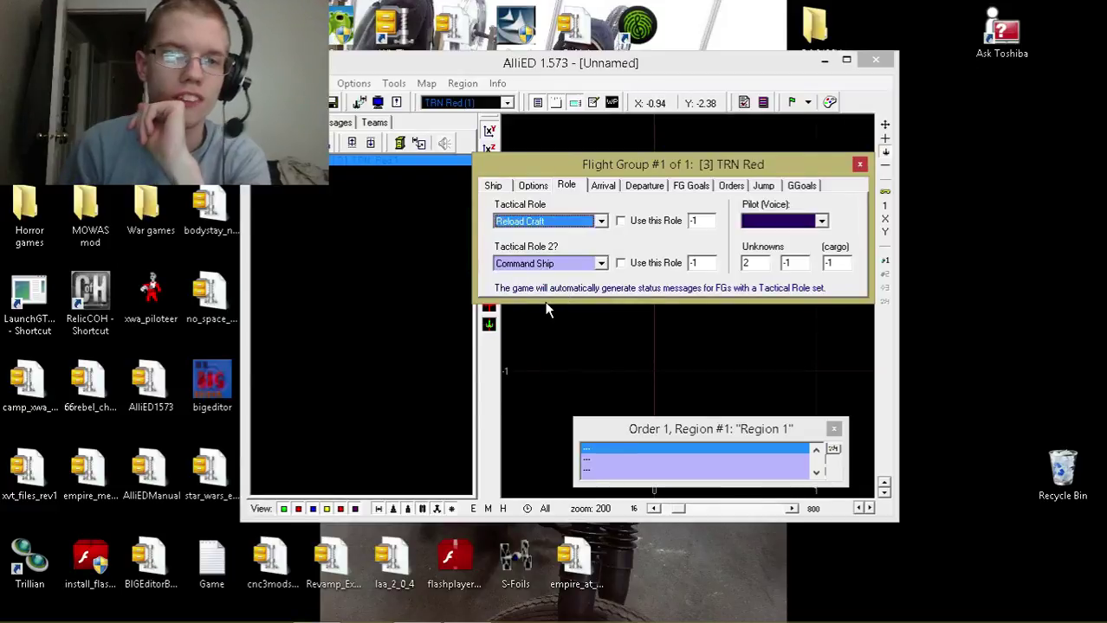
pyautogui.click(620, 222)
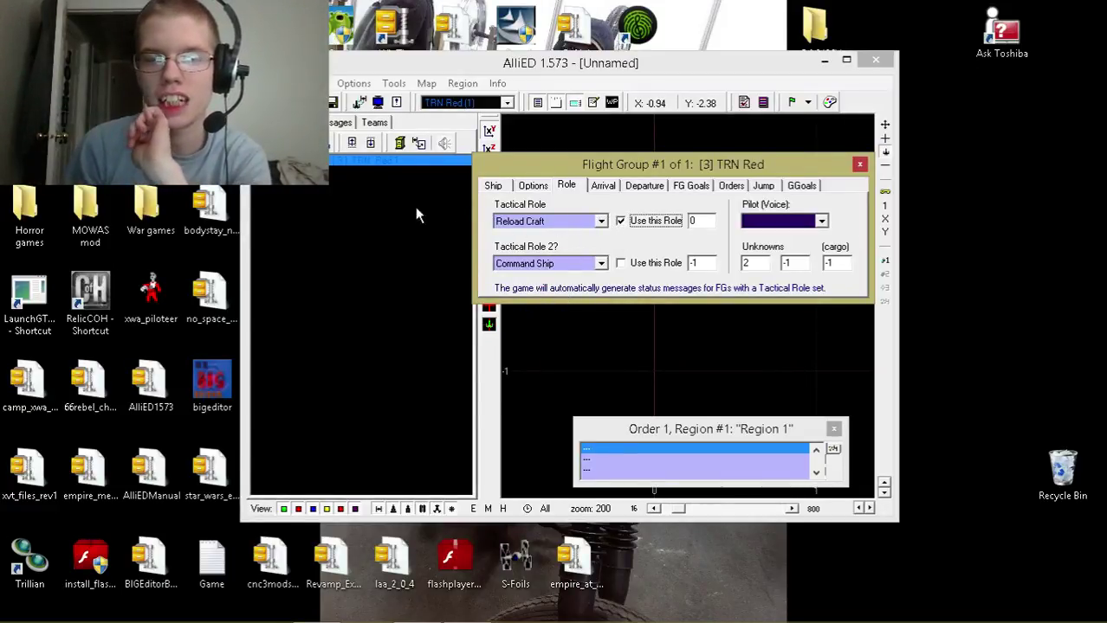
pyautogui.click(821, 222)
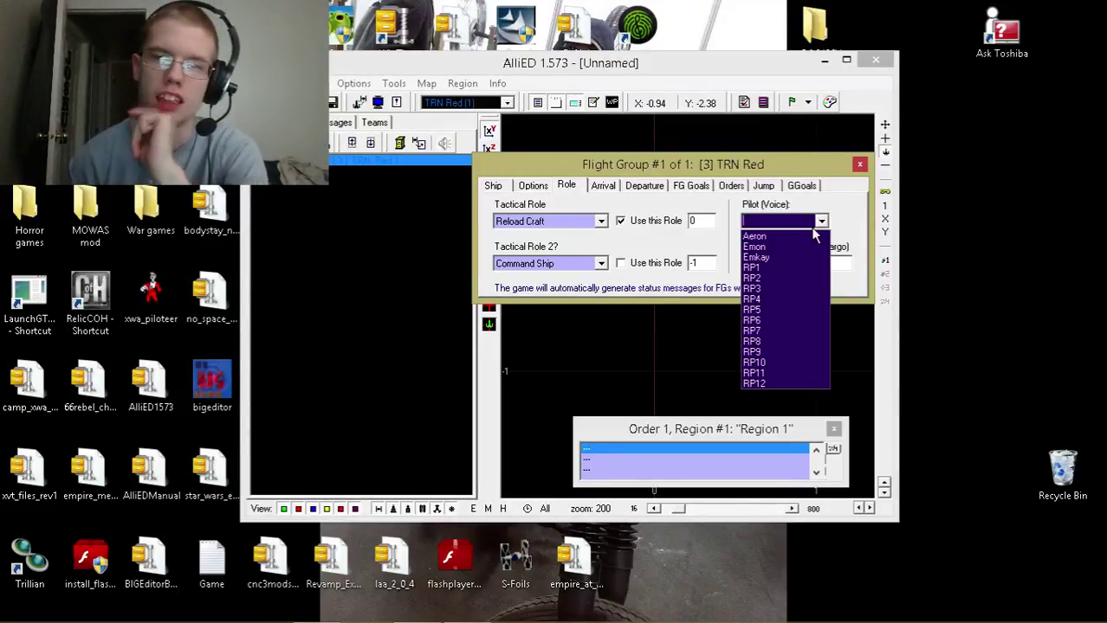
pyautogui.click(786, 279)
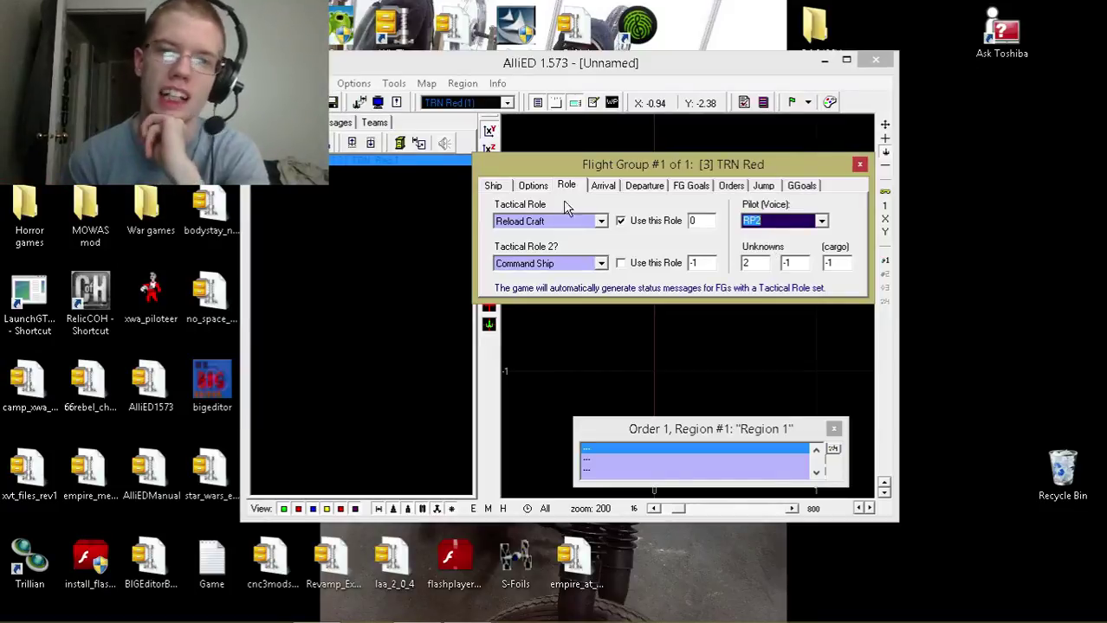
# Set the first arrival condition of the Red flight group to refer to 100% of flight group TRN Red (1)
pyautogui.click(601, 189)
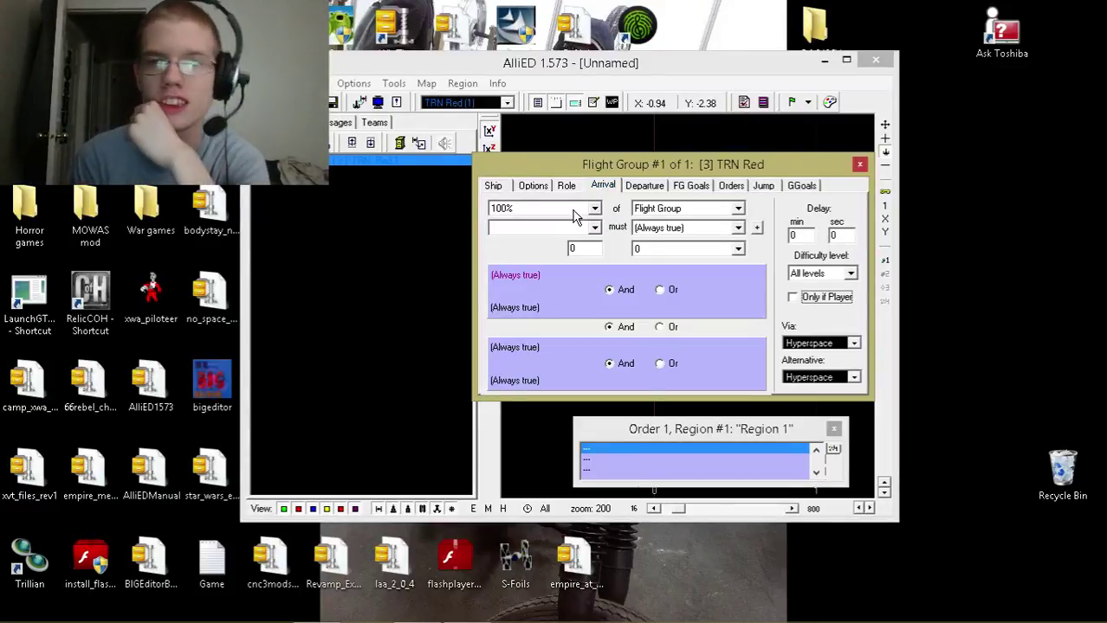
pyautogui.click(572, 211)
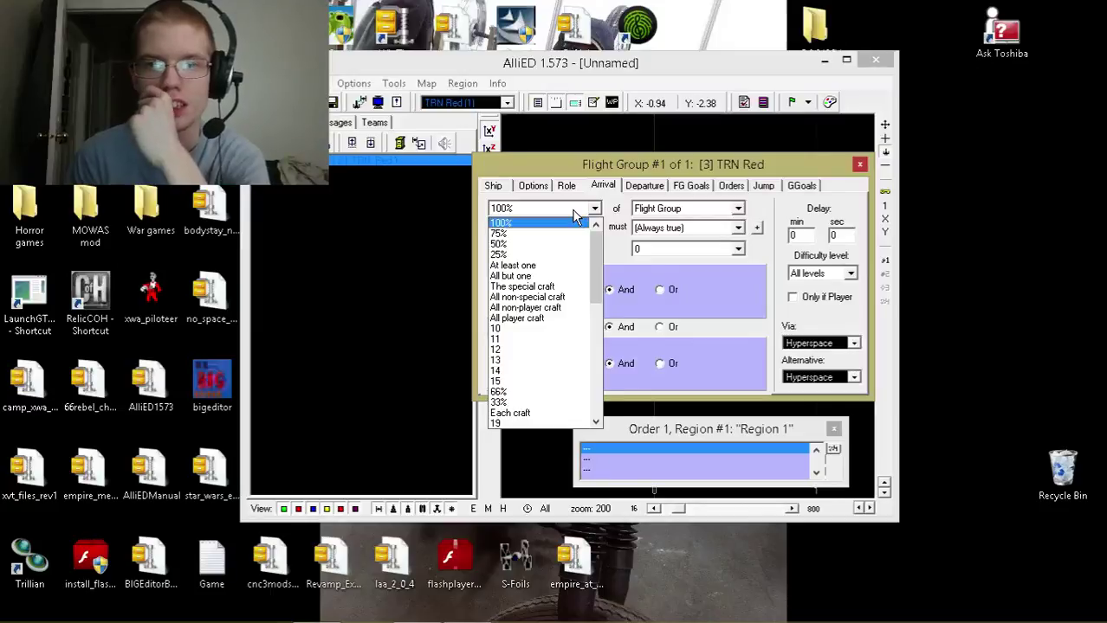
pyautogui.click(572, 214)
pyautogui.click(550, 227)
pyautogui.click(548, 229)
pyautogui.click(547, 239)
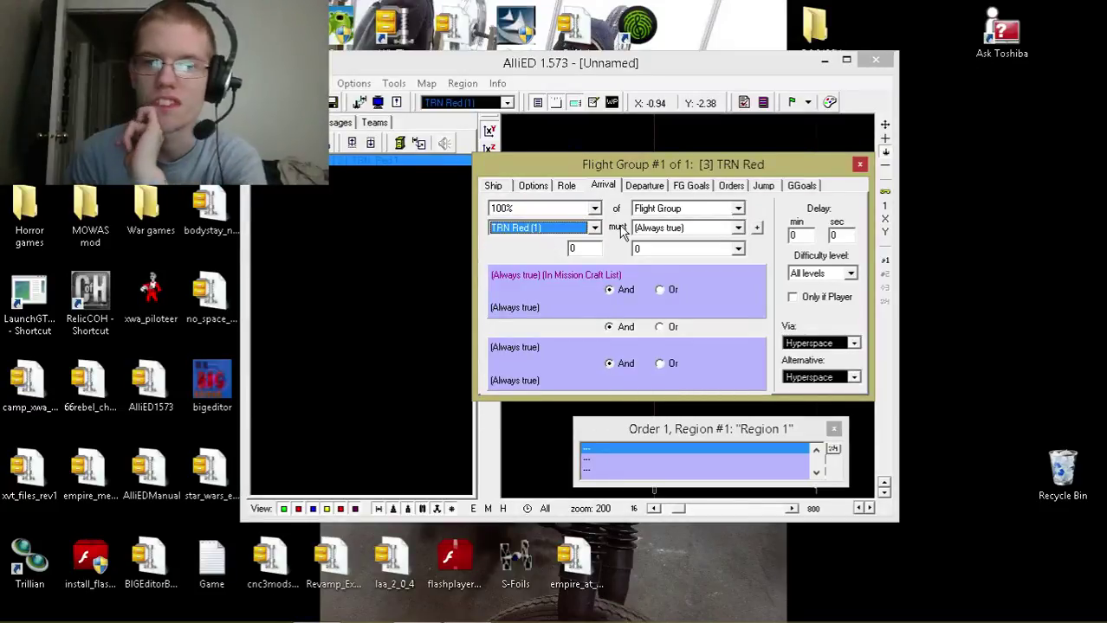
# Examine the amount and subject type choices for the arrival condition, keeping 100% and Flight Group
pyautogui.click(546, 214)
pyautogui.scroll(-5, 518, 338)
pyautogui.scroll(5, 518, 339)
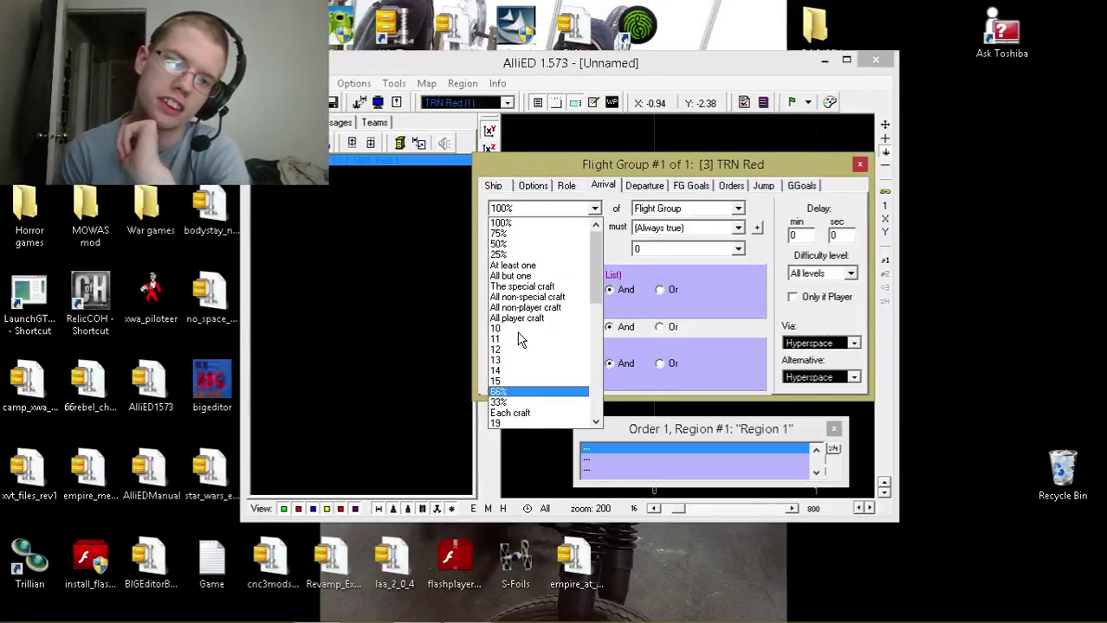
pyautogui.click(544, 227)
pyautogui.click(726, 211)
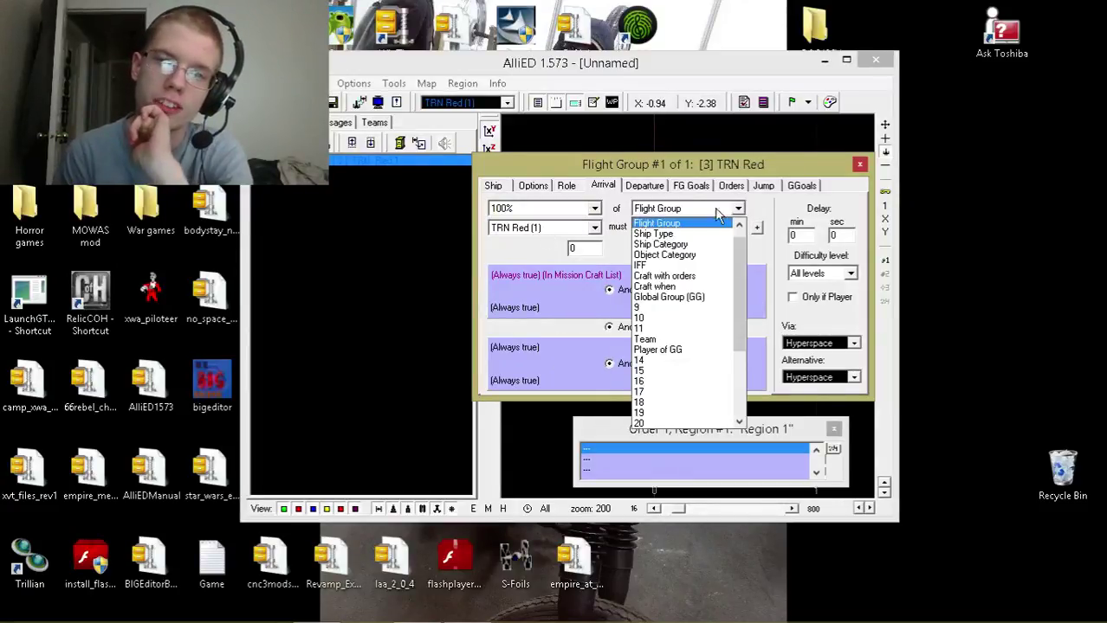
pyautogui.scroll(-3, 701, 250)
pyautogui.scroll(3, 701, 251)
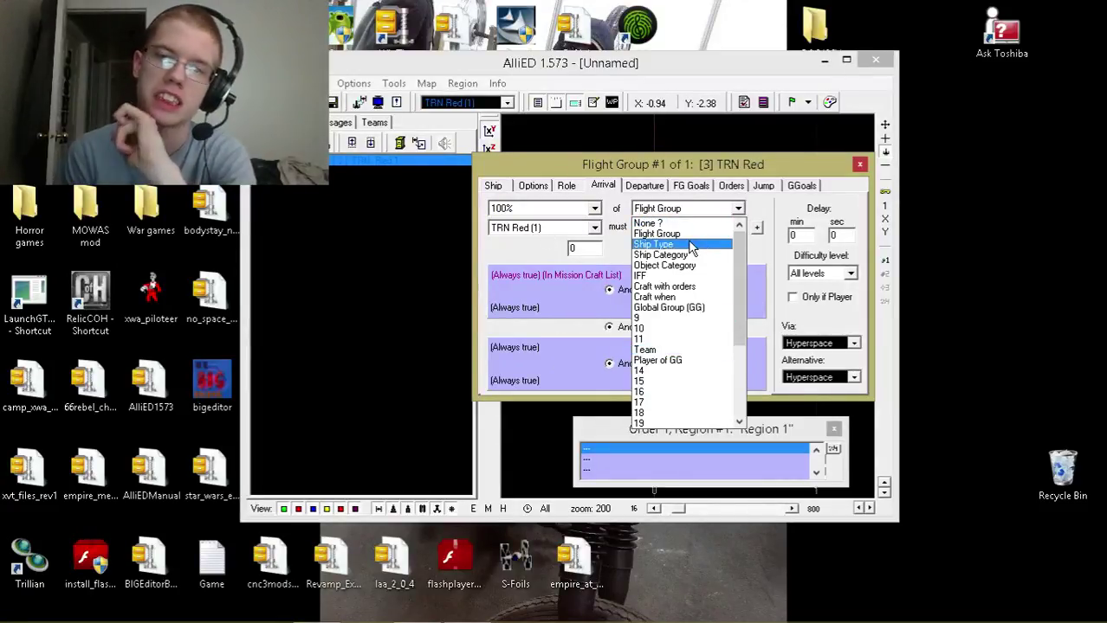
pyautogui.click(685, 238)
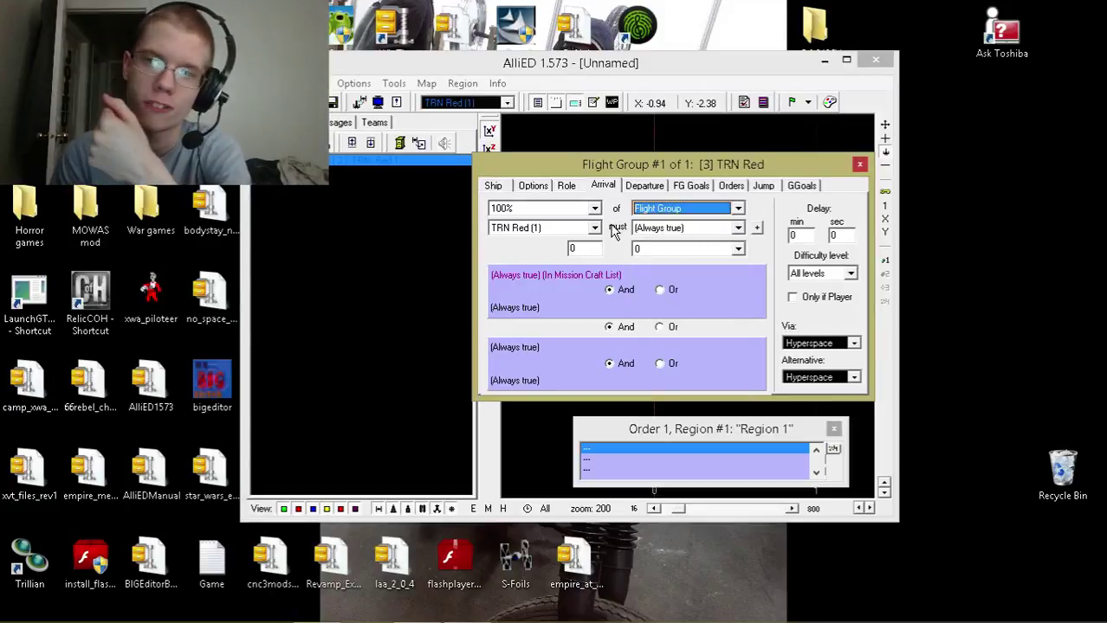
pyautogui.click(652, 212)
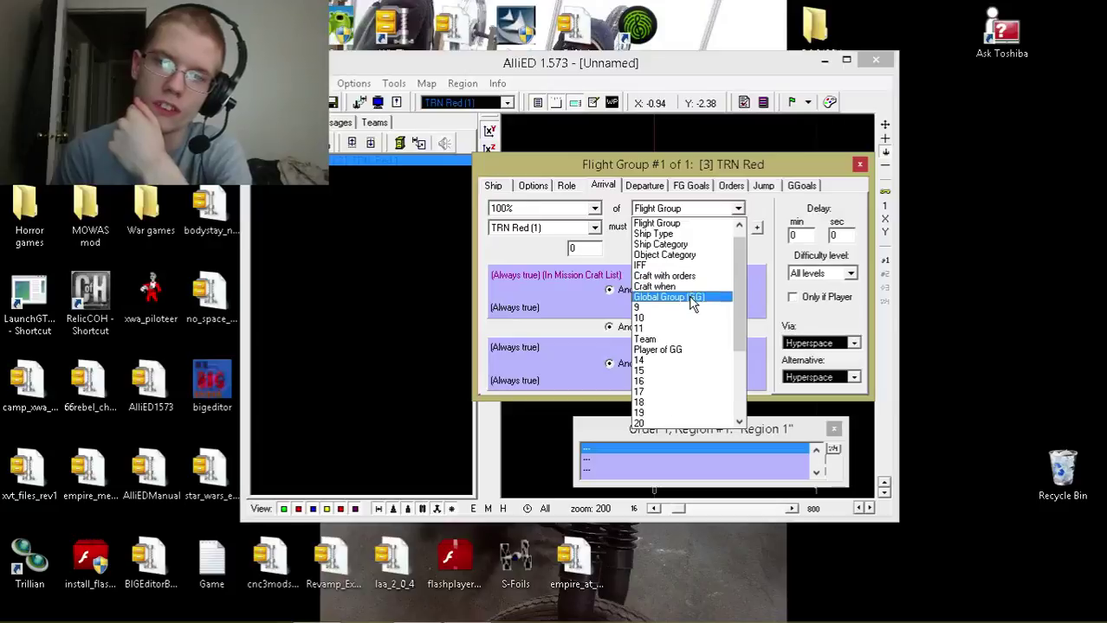
pyautogui.scroll(-3, 692, 320)
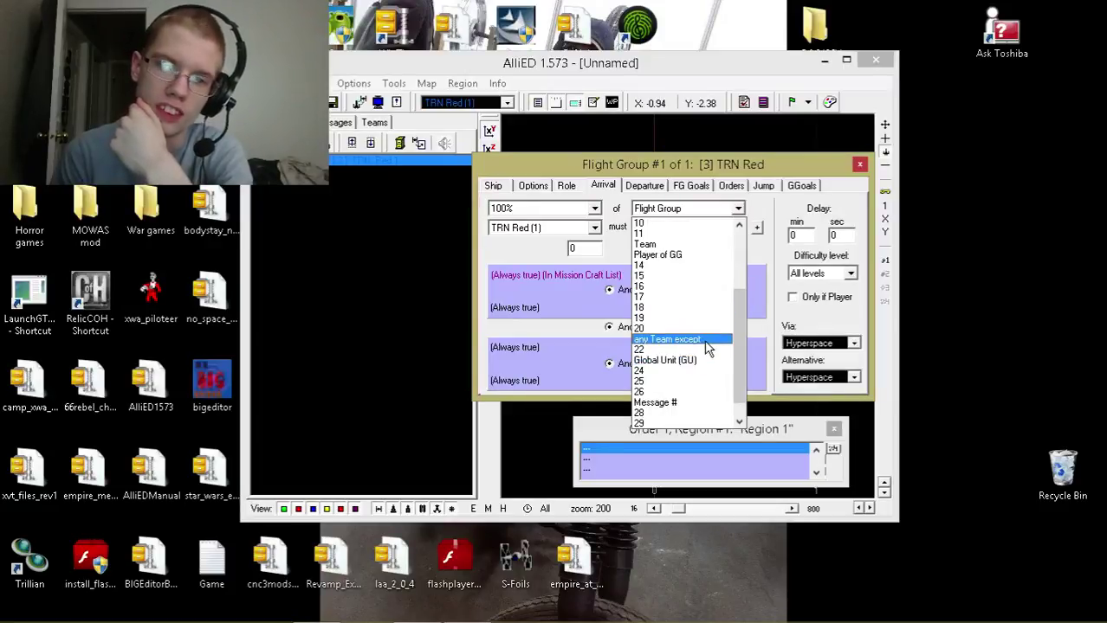
pyautogui.scroll(3, 673, 404)
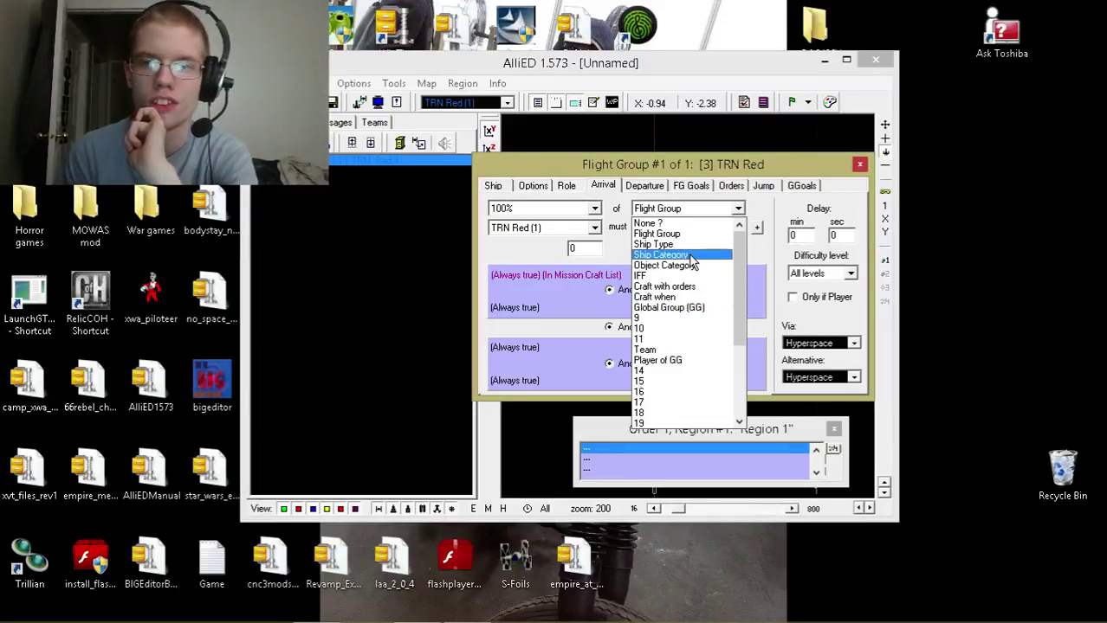
pyautogui.click(651, 234)
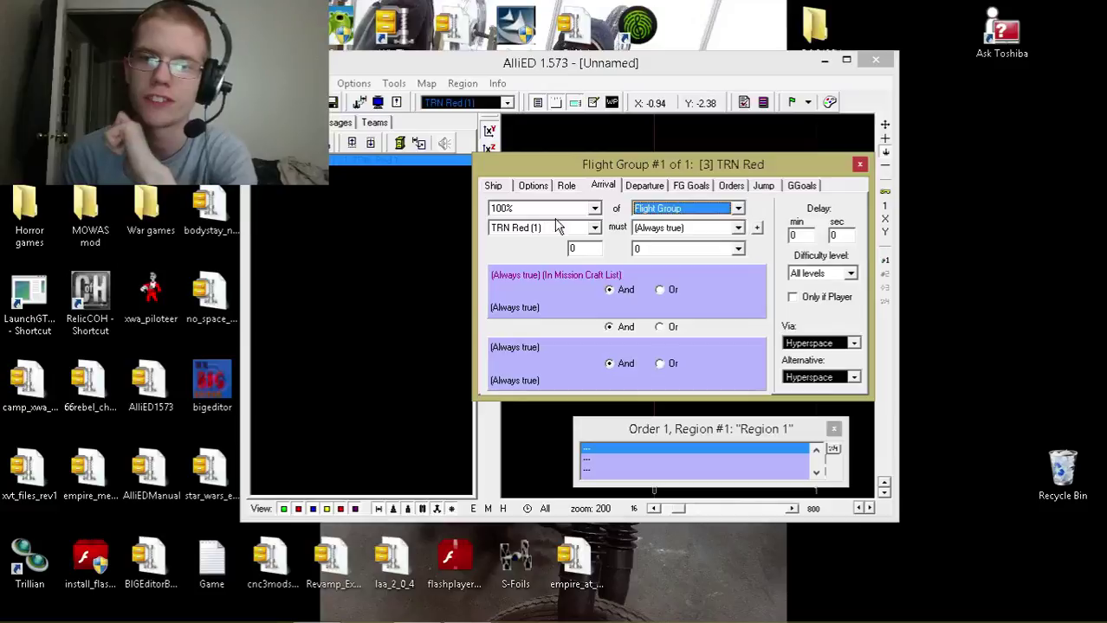
# Require TRN Red (1) to arrive in Region #1 as the Red flight group's first arrival condition
pyautogui.click(672, 230)
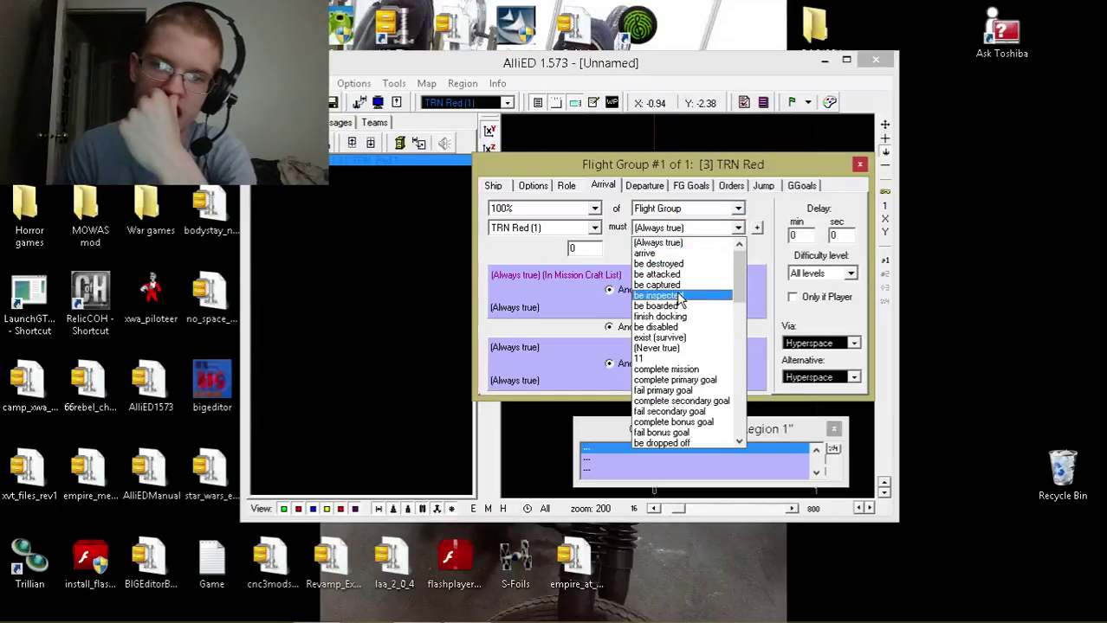
pyautogui.scroll(-11, 673, 320)
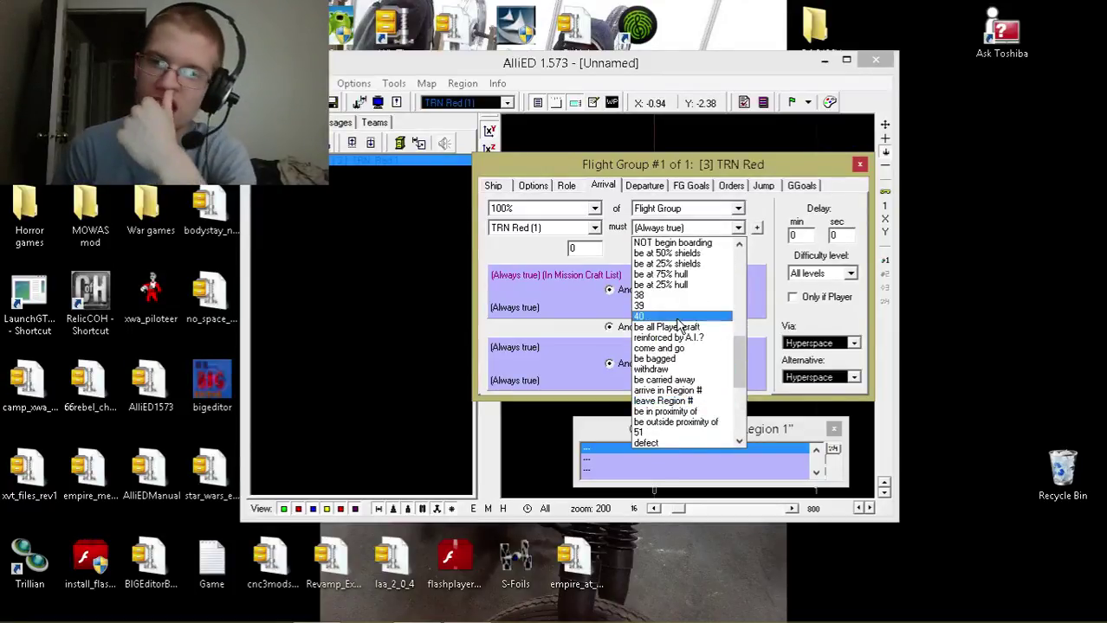
pyautogui.scroll(3, 677, 403)
pyautogui.scroll(-5, 678, 407)
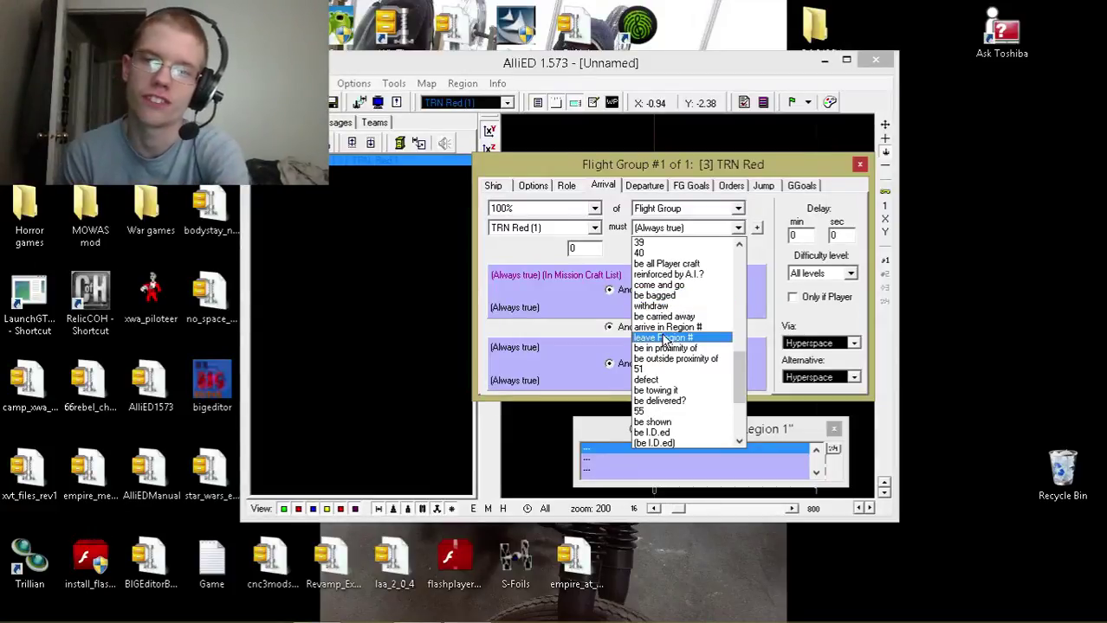
pyautogui.click(665, 327)
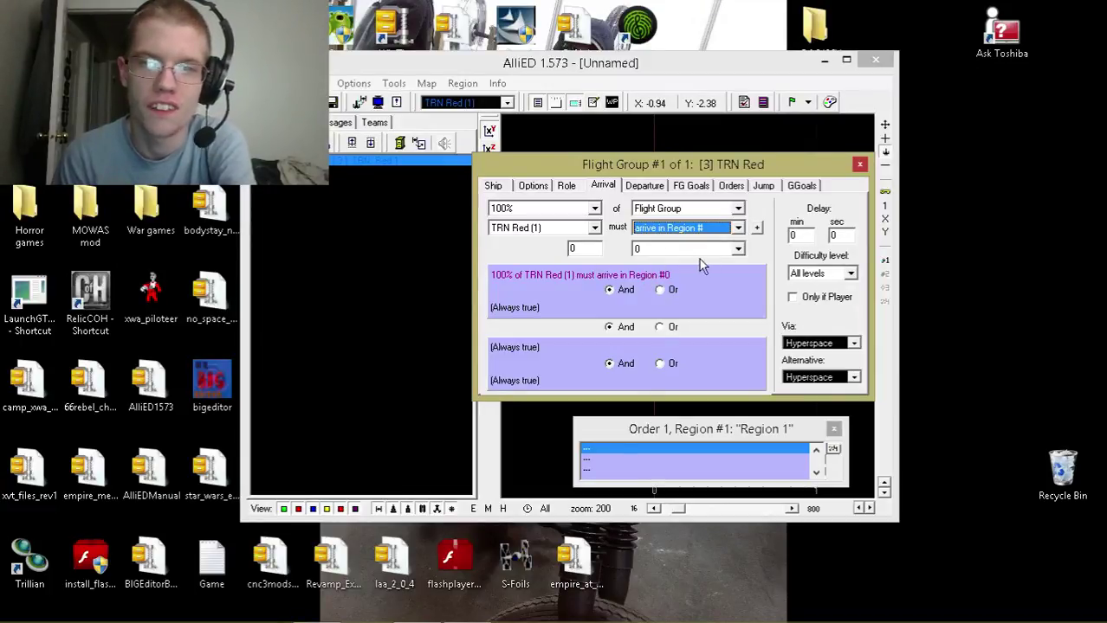
pyautogui.click(678, 251)
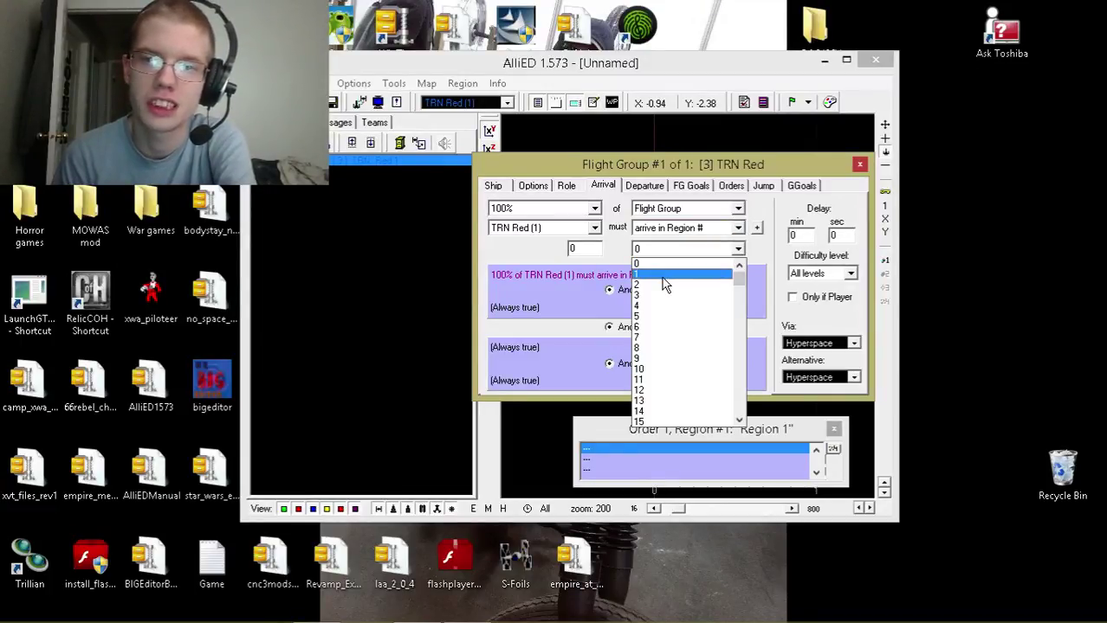
pyautogui.click(663, 275)
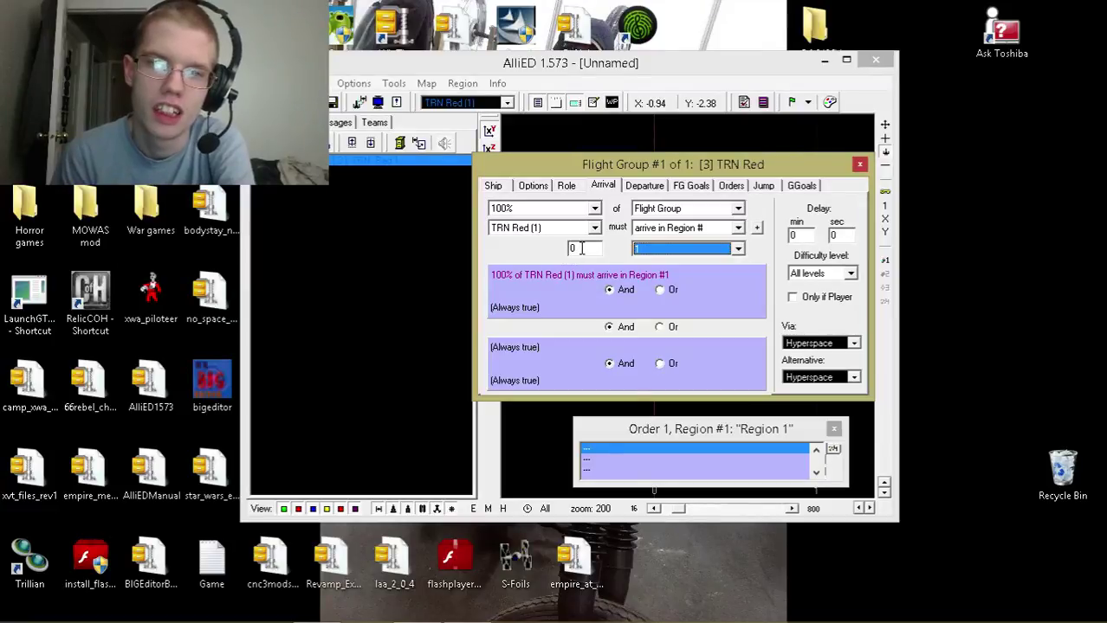
pyautogui.click(680, 249)
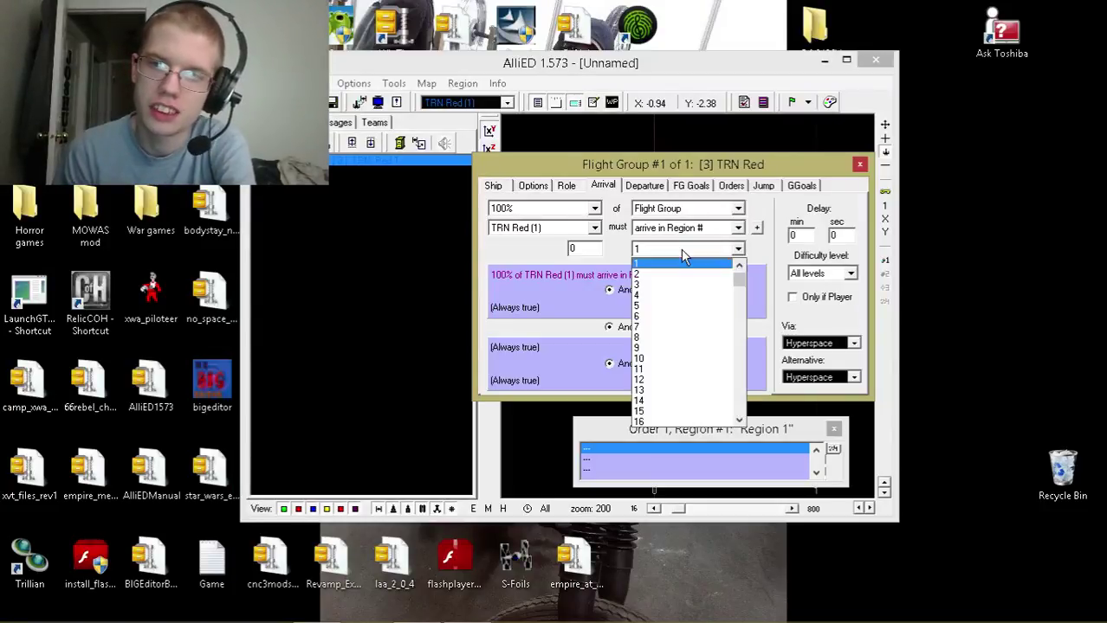
pyautogui.click(681, 269)
pyautogui.press('Down')
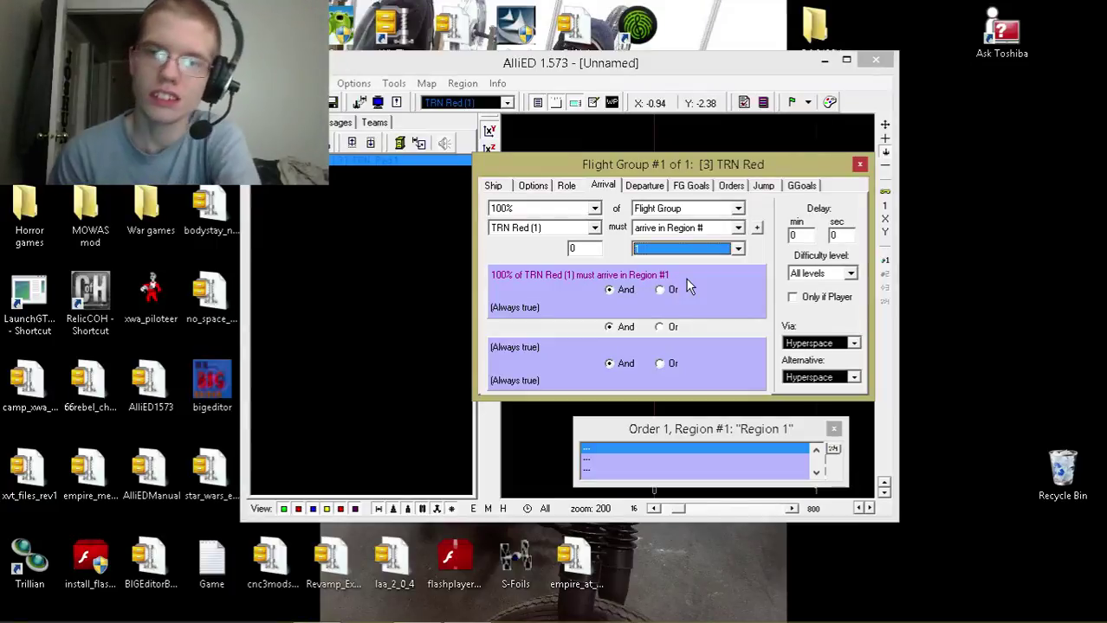
# Choose Hyperspace as the way the Red flight group arrives
pyautogui.click(840, 237)
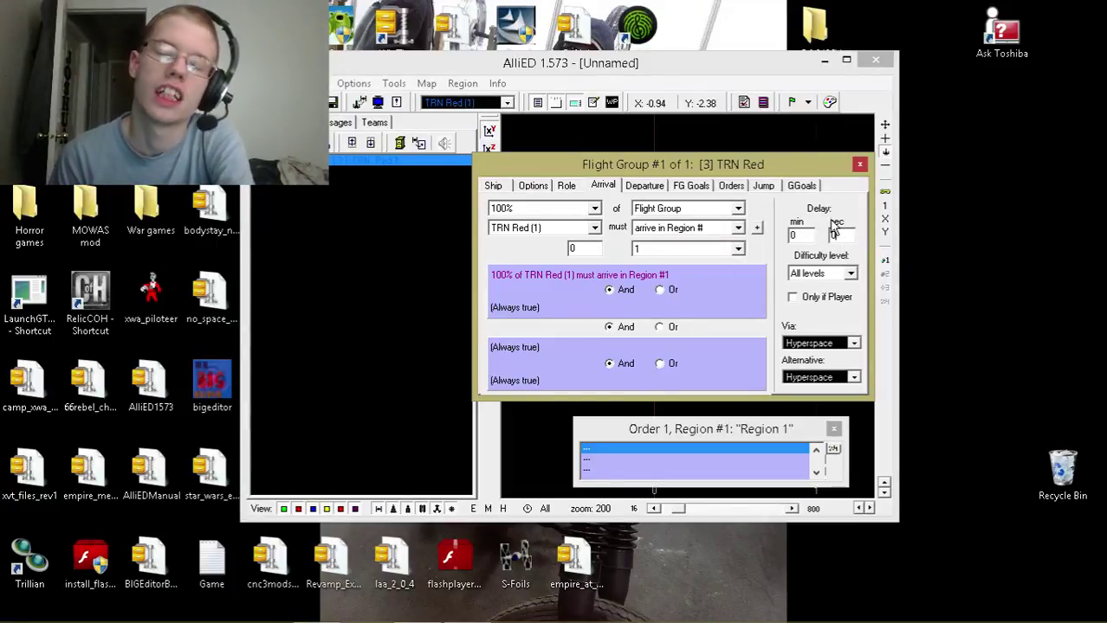
pyautogui.click(821, 344)
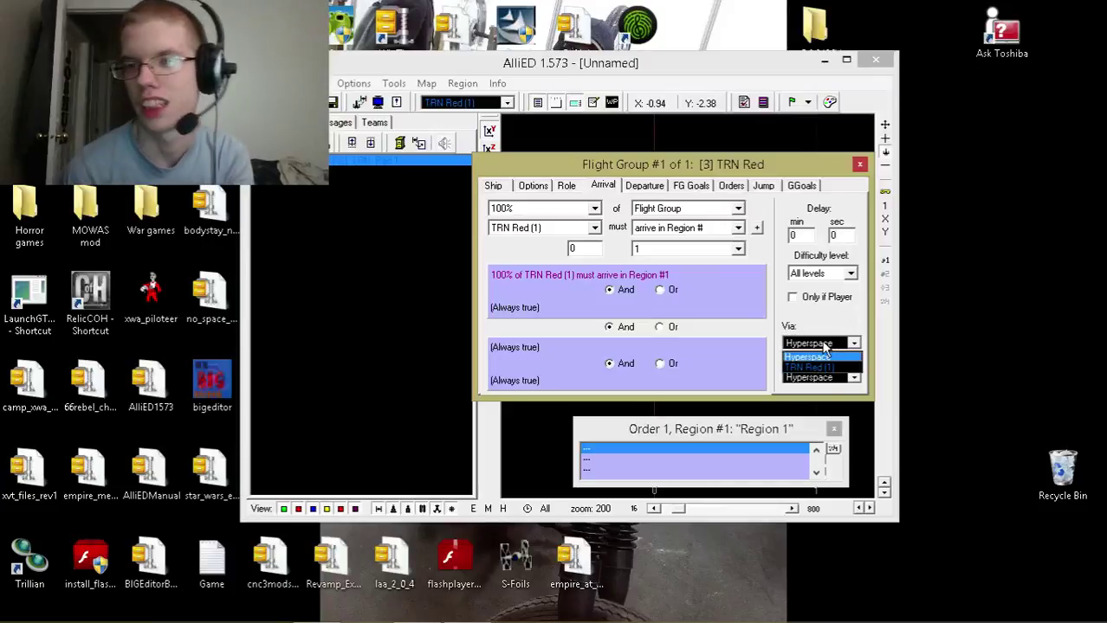
pyautogui.click(817, 358)
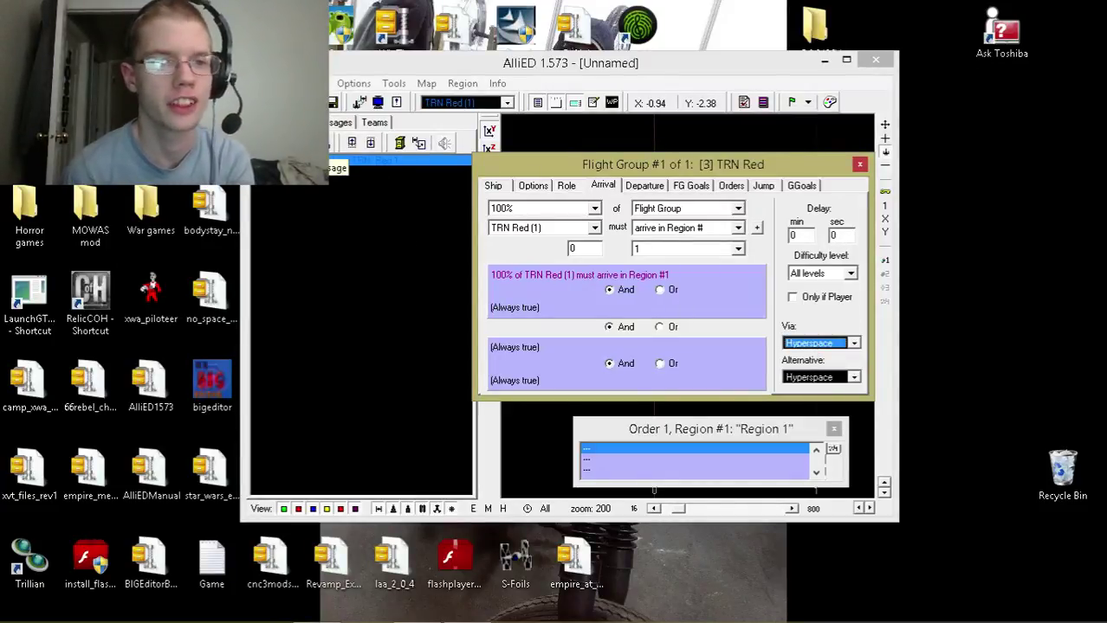
# Add a second flight group to the mission and open its ship settings
pyautogui.click(261, 143)
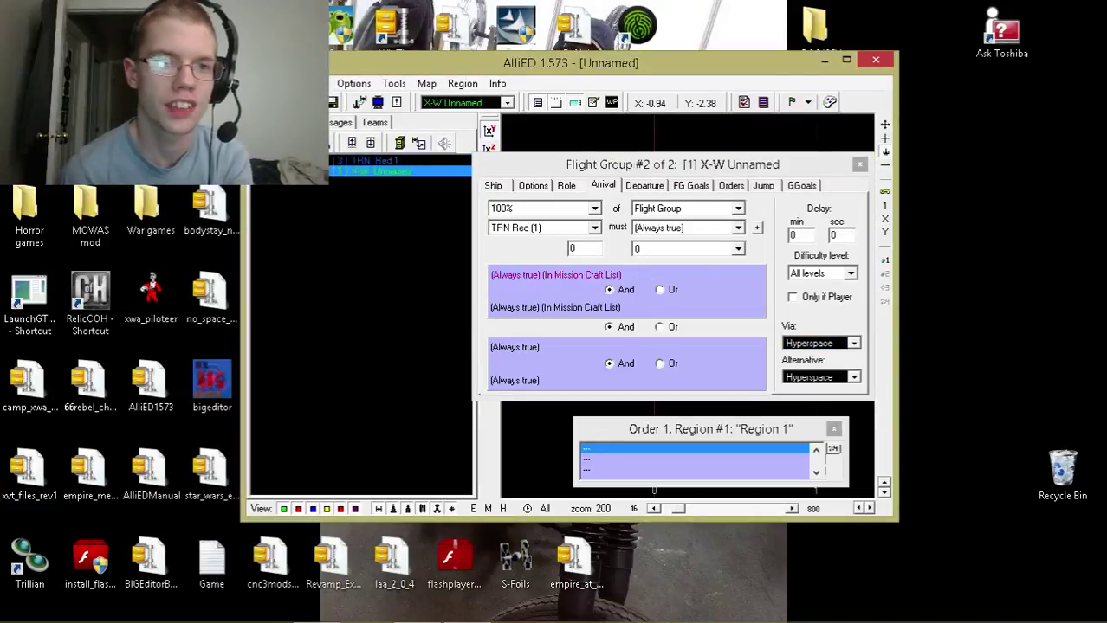
pyautogui.click(500, 186)
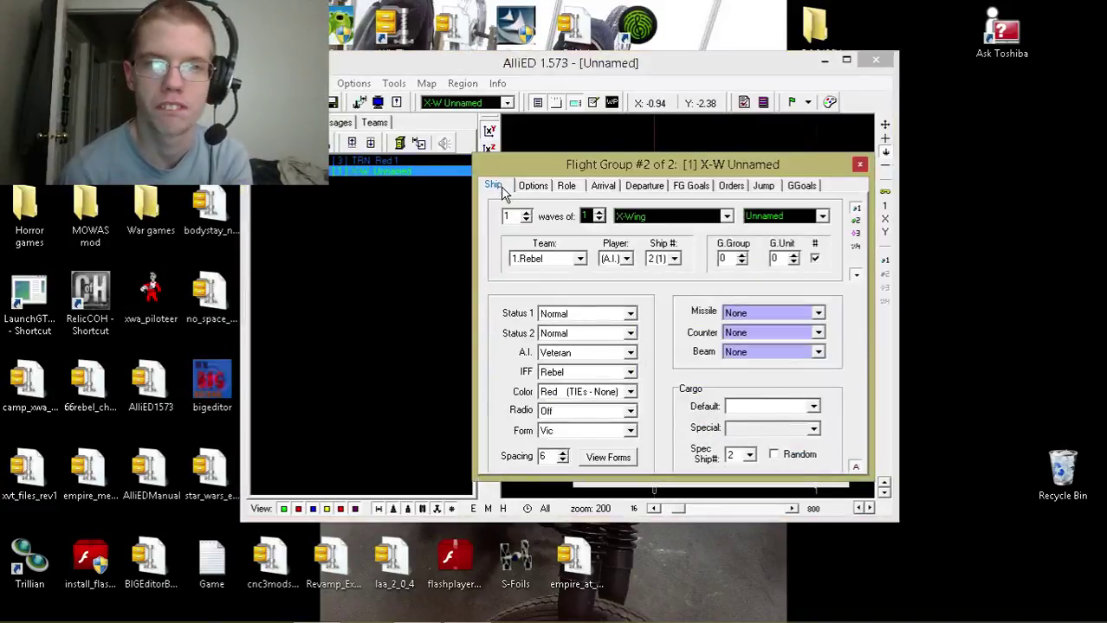
# Make the second flight group a Dreadnaught and name it Rogue
pyautogui.click(658, 216)
pyautogui.scroll(-12, 674, 350)
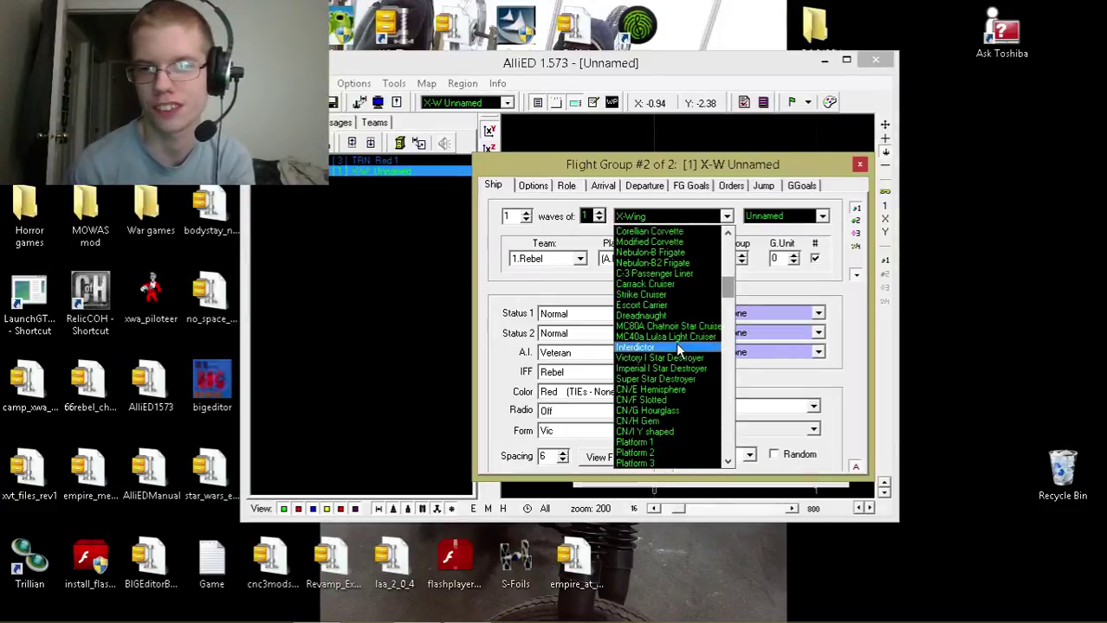
pyautogui.click(683, 315)
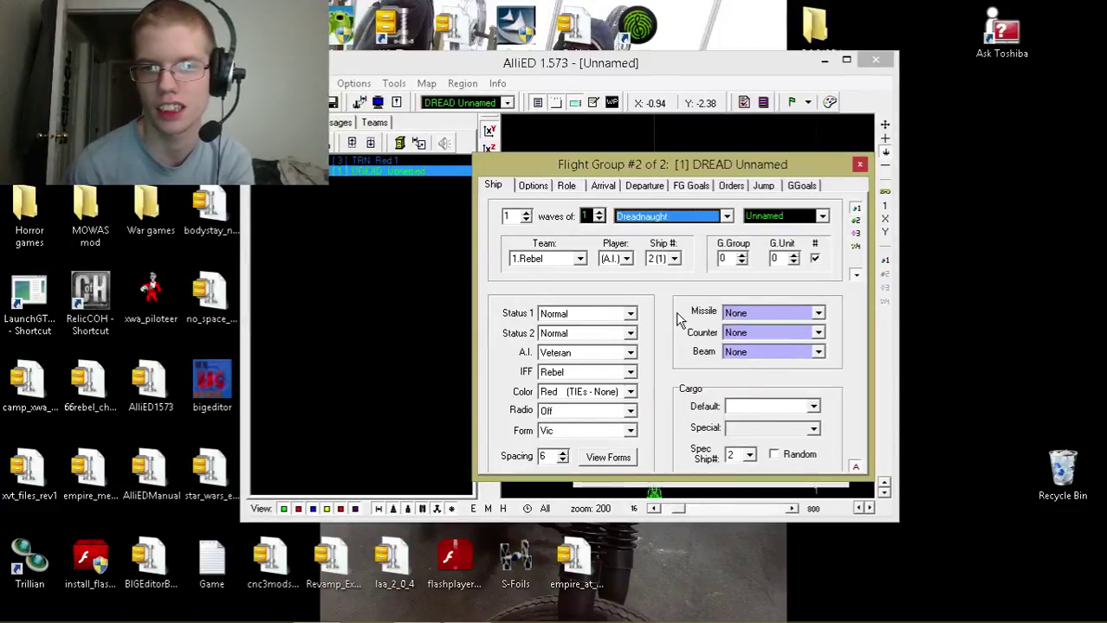
pyautogui.click(822, 217)
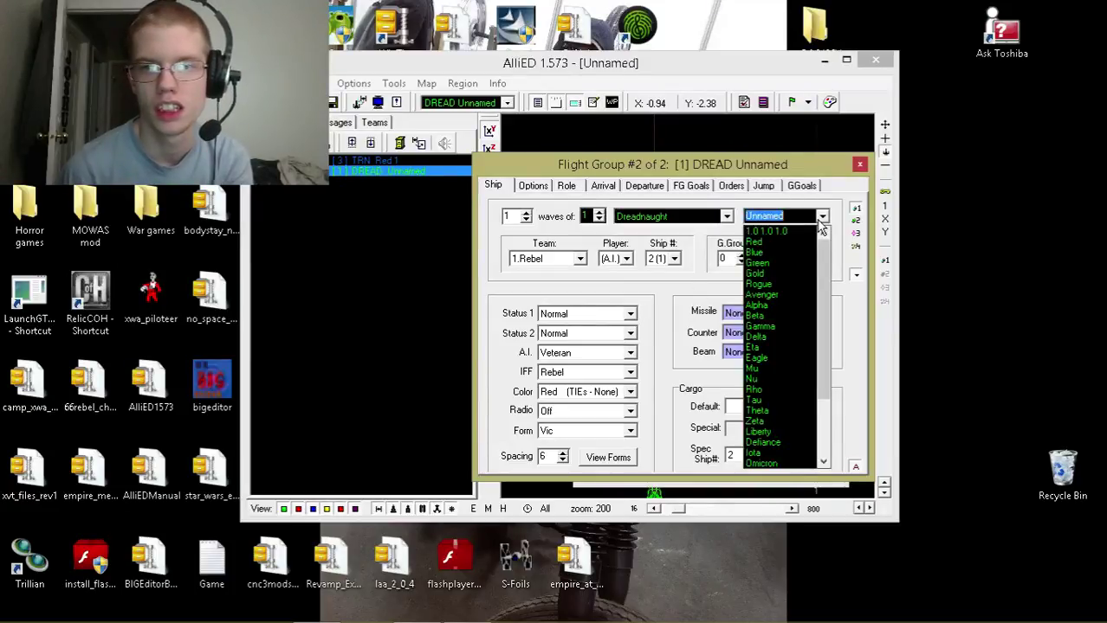
pyautogui.click(787, 288)
# Try the Azzameen, Red, Yellow, Blue and Imperial IFF settings on the Rogue Dreadnaught, ending on Rebel
pyautogui.click(603, 186)
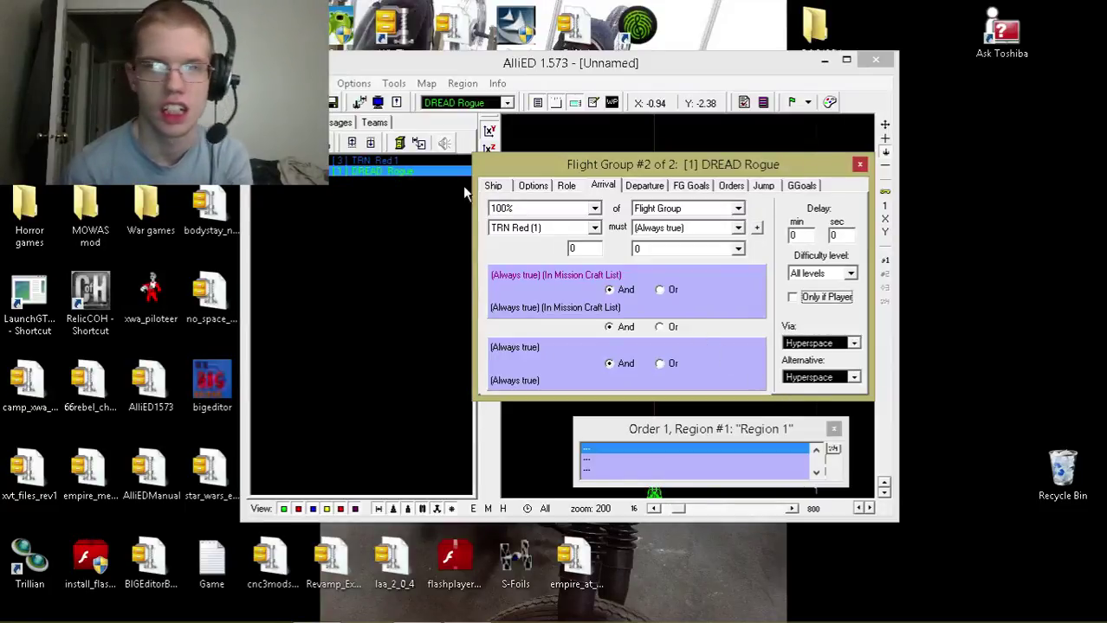
pyautogui.click(495, 185)
pyautogui.click(554, 372)
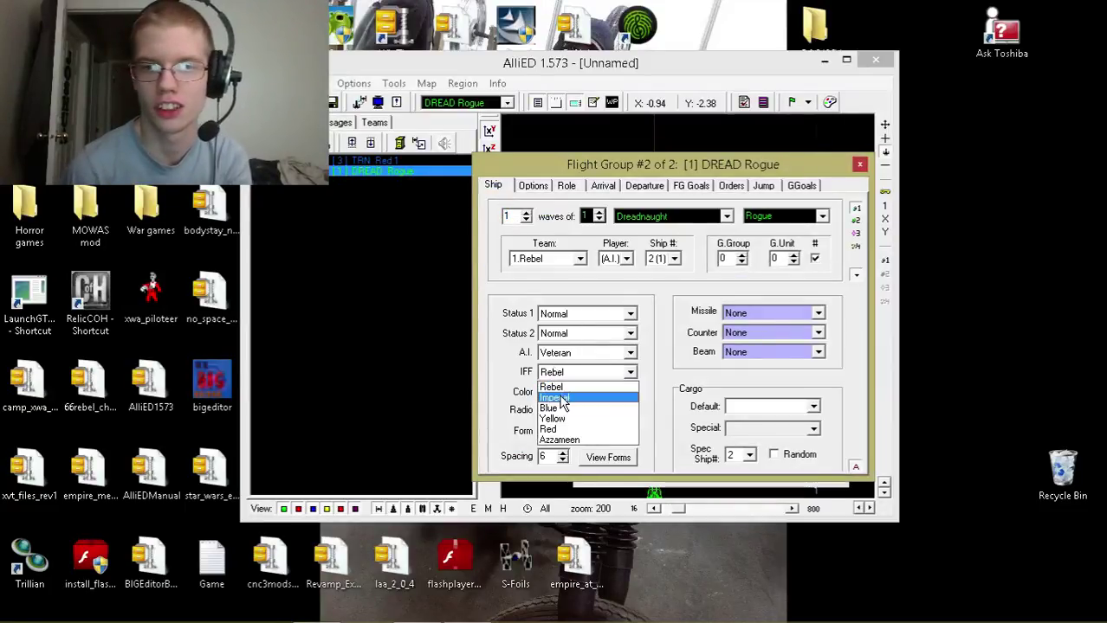
pyautogui.click(561, 439)
pyautogui.press('Up')
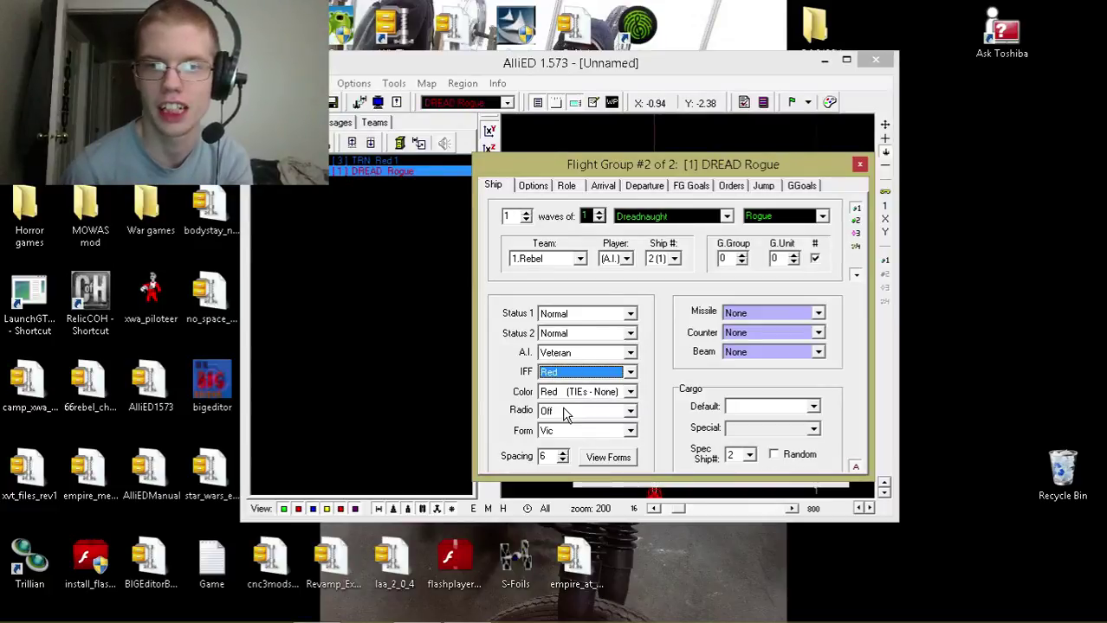
pyautogui.press('Up')
pyautogui.press('Up')
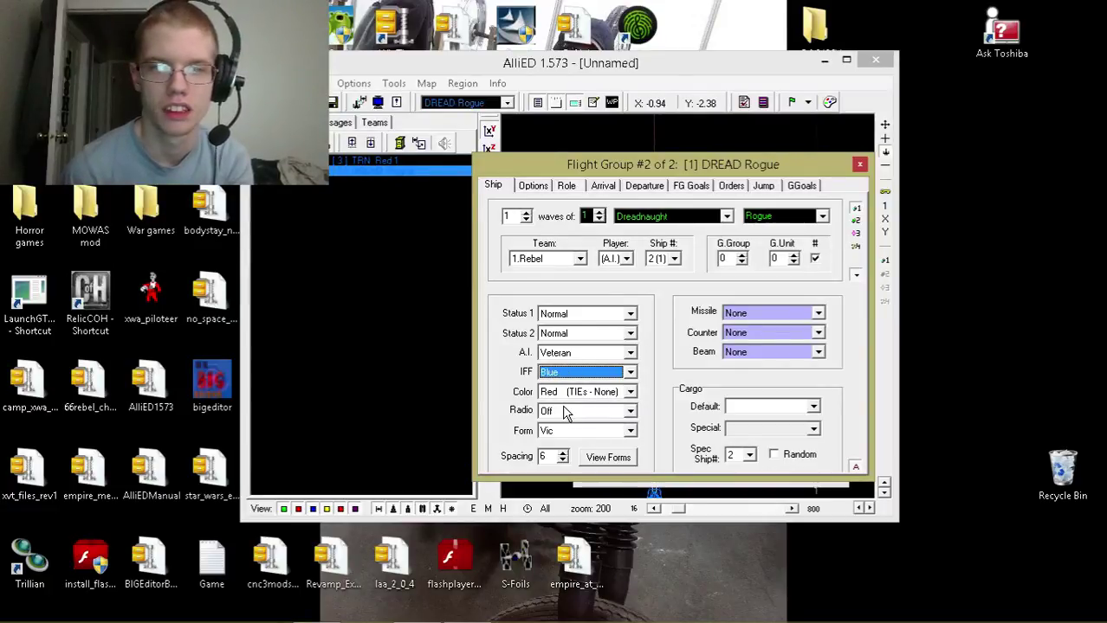
pyautogui.press('Up')
pyautogui.press('Up')
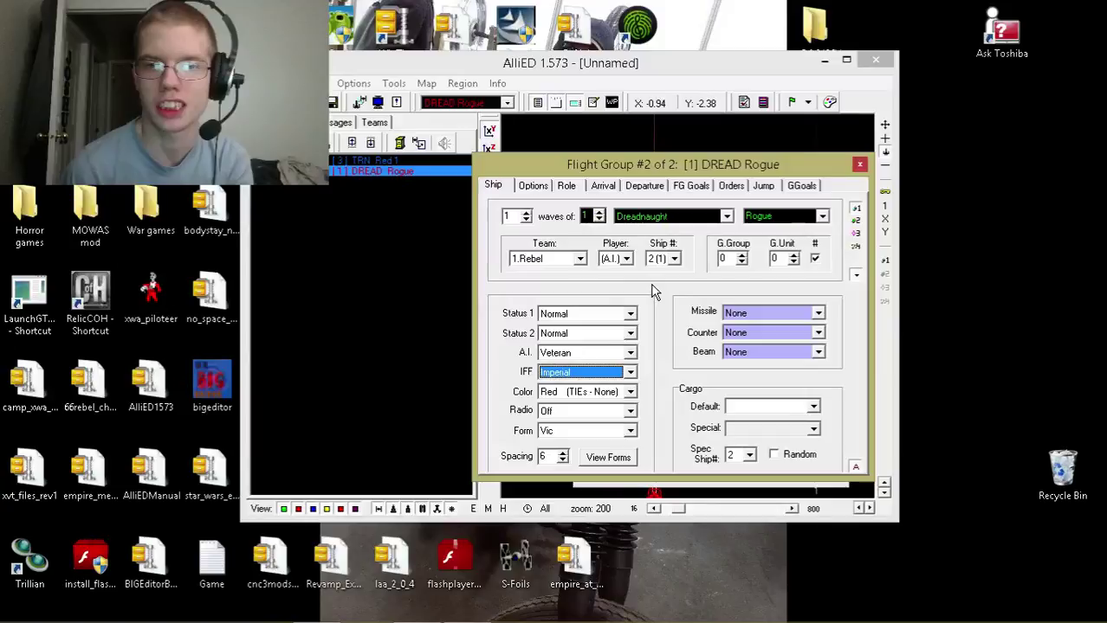
# Set the TRN Red flight group to arrive via DREAD Rogue
pyautogui.click(602, 185)
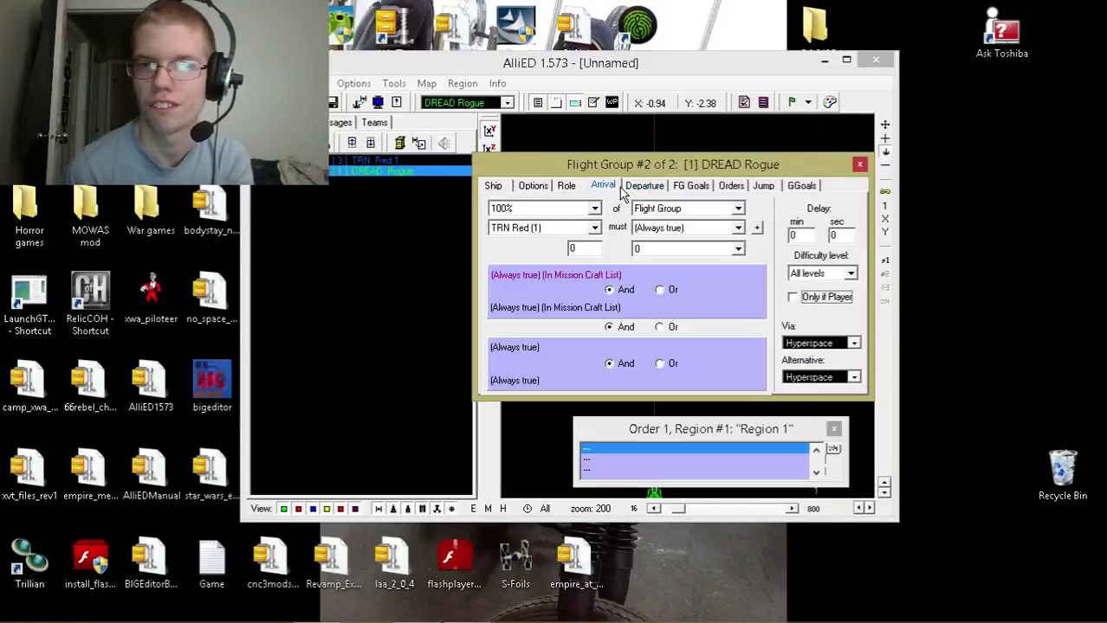
pyautogui.click(405, 163)
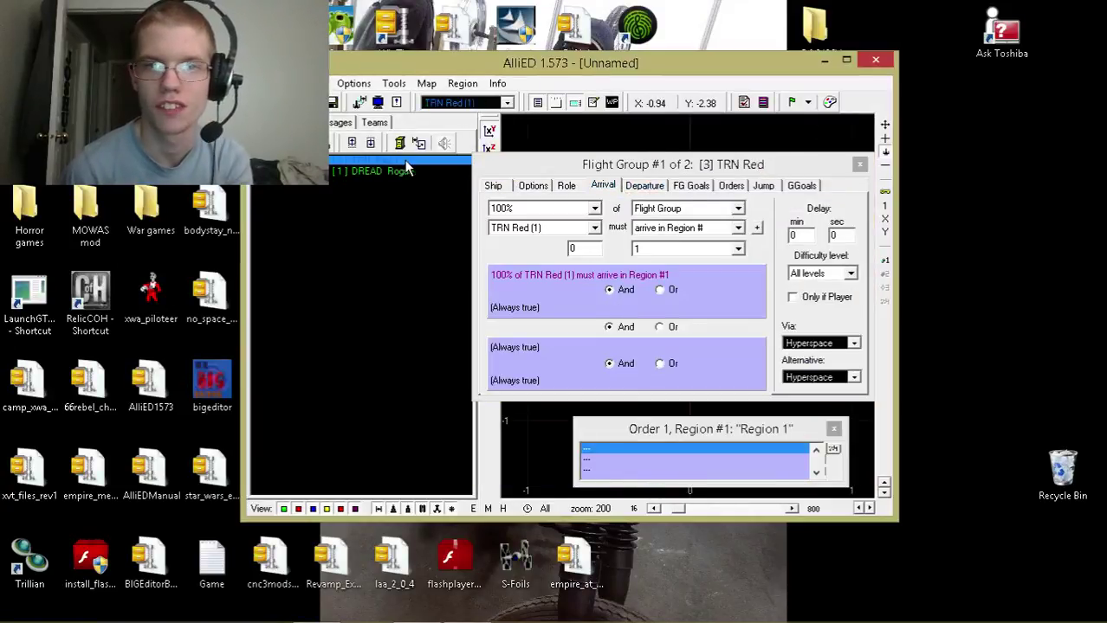
pyautogui.click(717, 173)
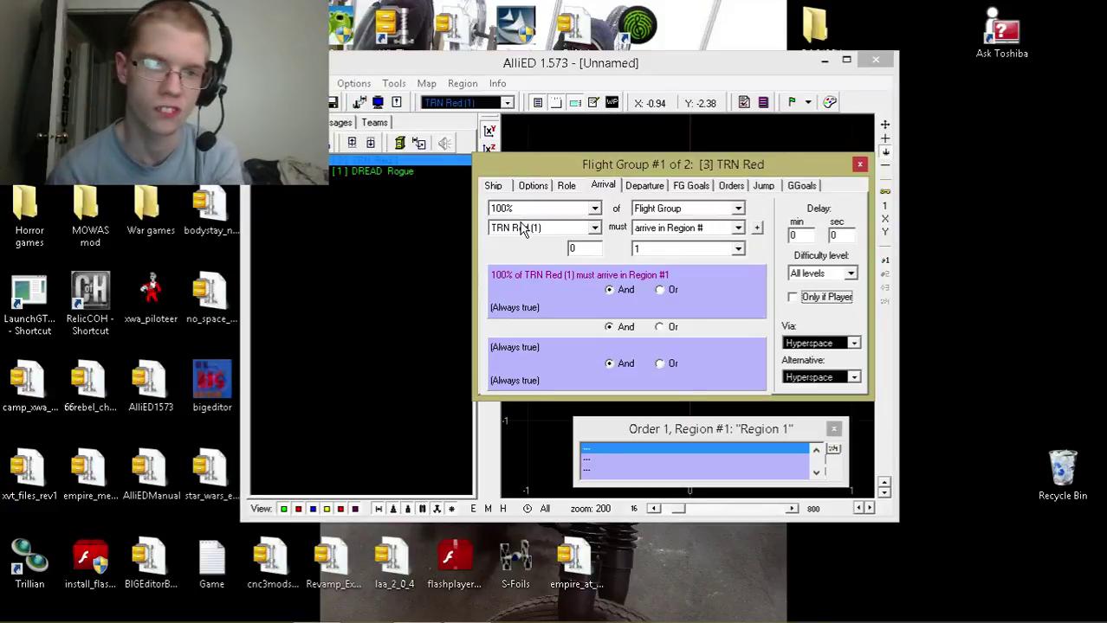
pyautogui.click(831, 344)
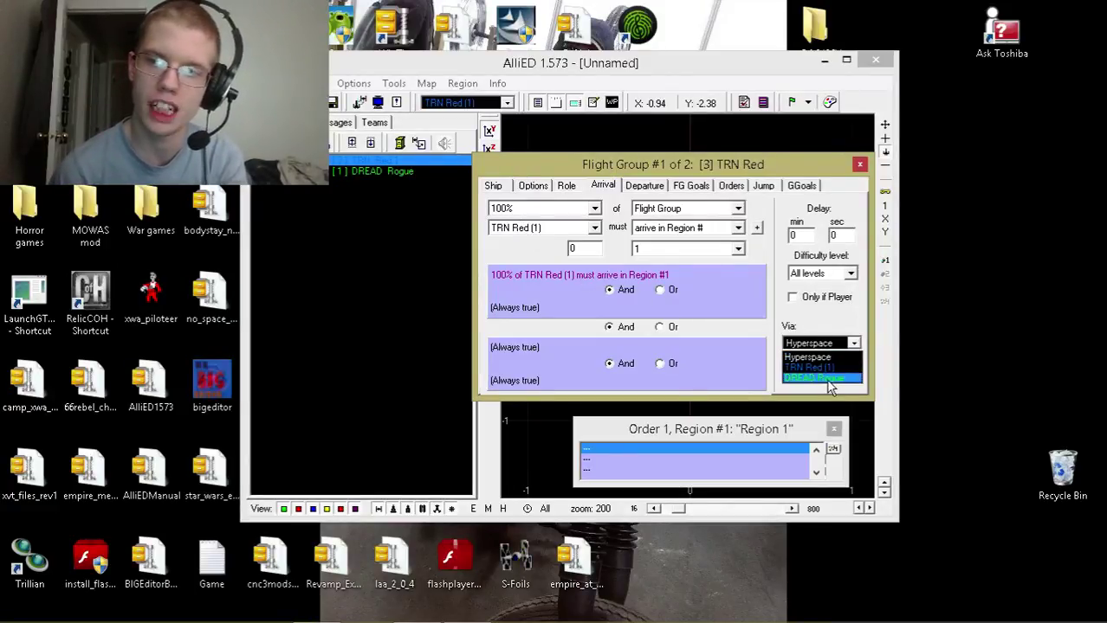
pyautogui.click(828, 379)
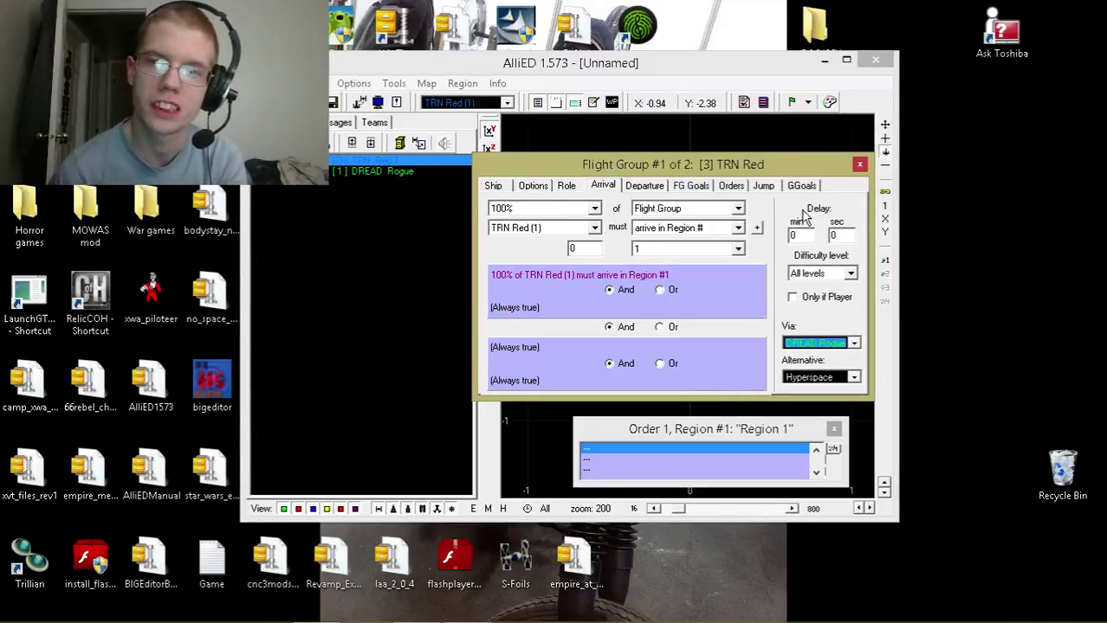
# Delay TRN Red's arrival by 5 seconds and make DREAD Rogue the subject of its Region #1 arrival condition
pyautogui.click(845, 236)
pyautogui.press('BackSpace')
pyautogui.write('5')
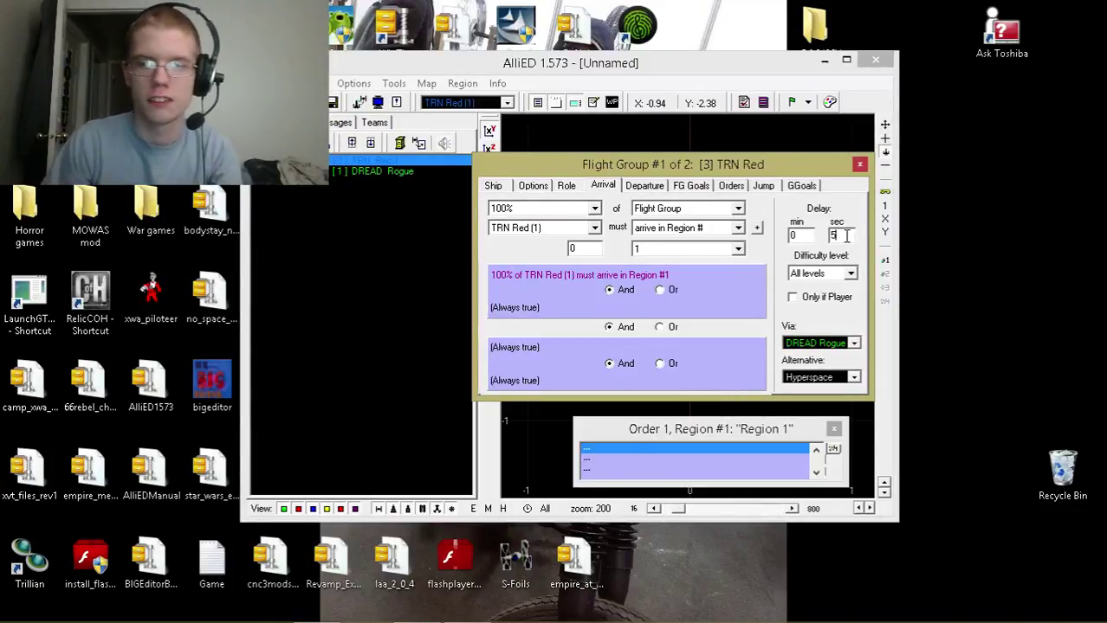
pyautogui.click(565, 228)
pyautogui.click(561, 251)
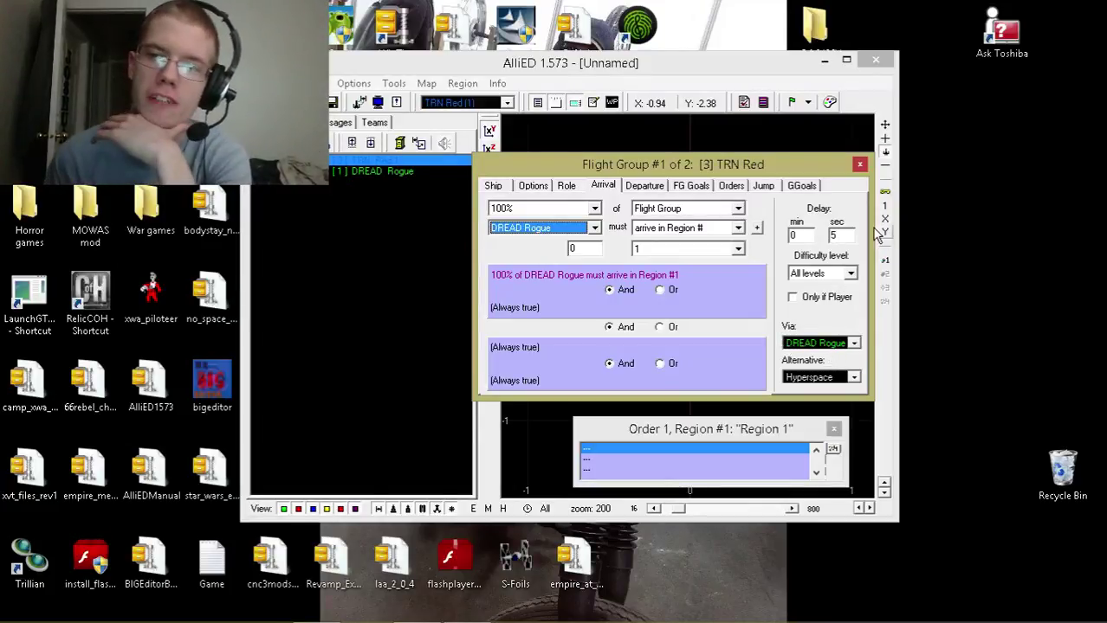
# Set TRN Red's first departure condition to 100% of flight group DREAD Rogue must have 0% shields
pyautogui.click(640, 185)
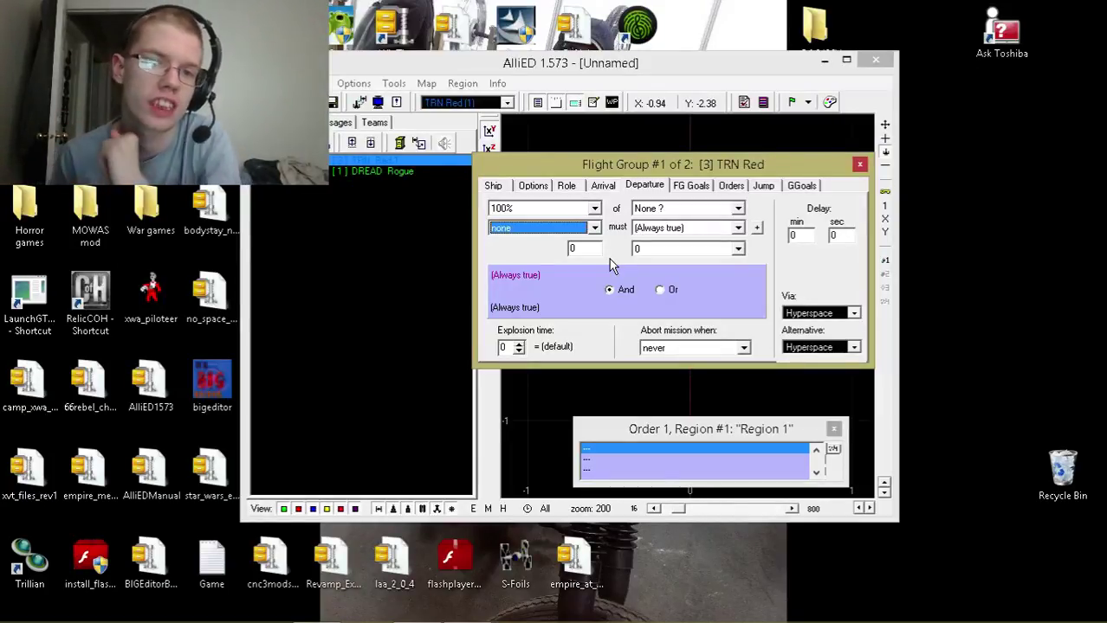
pyautogui.click(661, 211)
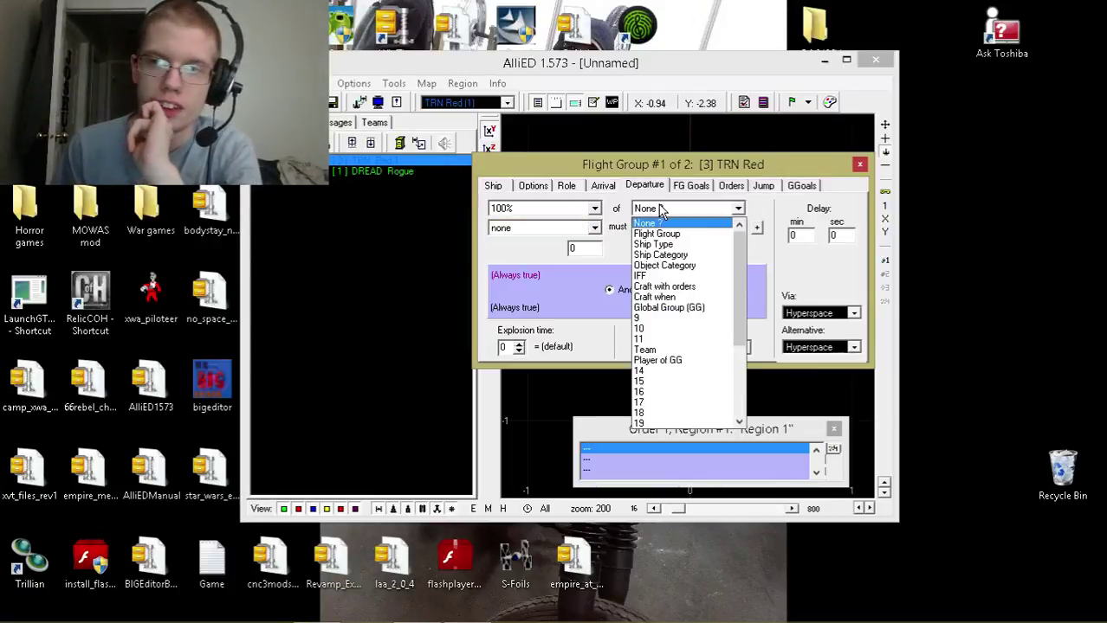
pyautogui.click(687, 242)
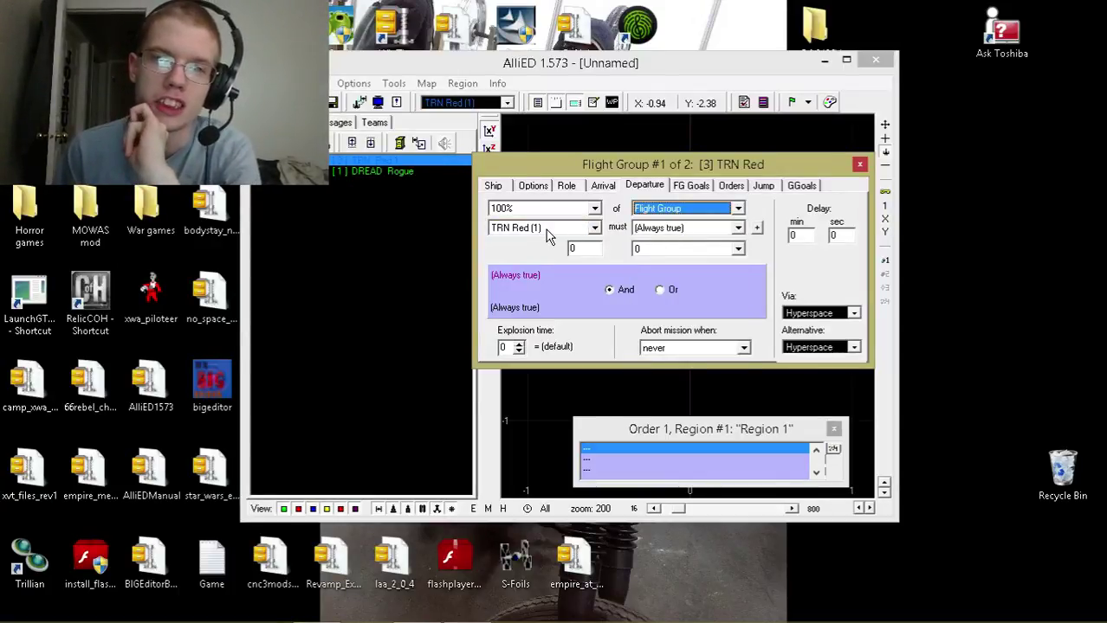
pyautogui.click(548, 233)
pyautogui.click(529, 255)
pyautogui.click(684, 229)
pyautogui.scroll(-10, 689, 350)
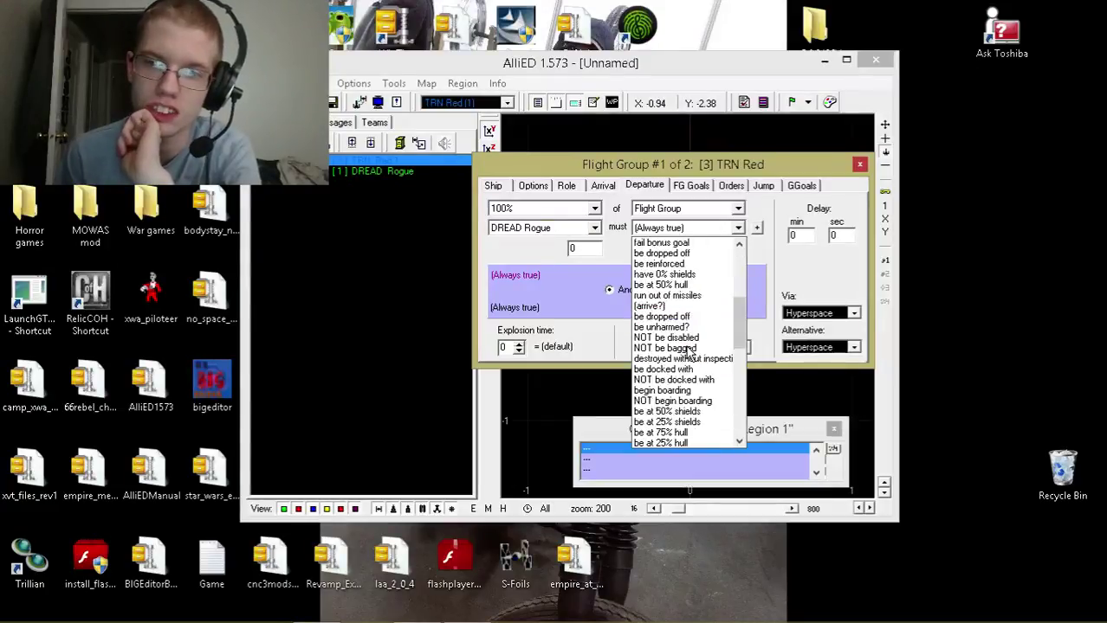
pyautogui.scroll(-4, 688, 351)
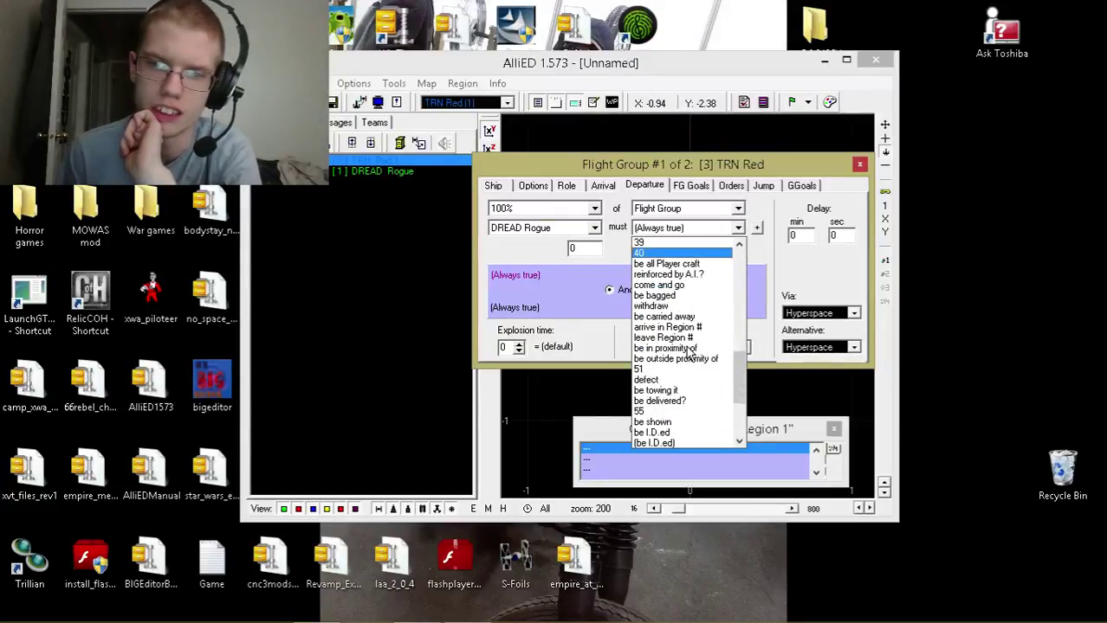
pyautogui.scroll(12, 690, 351)
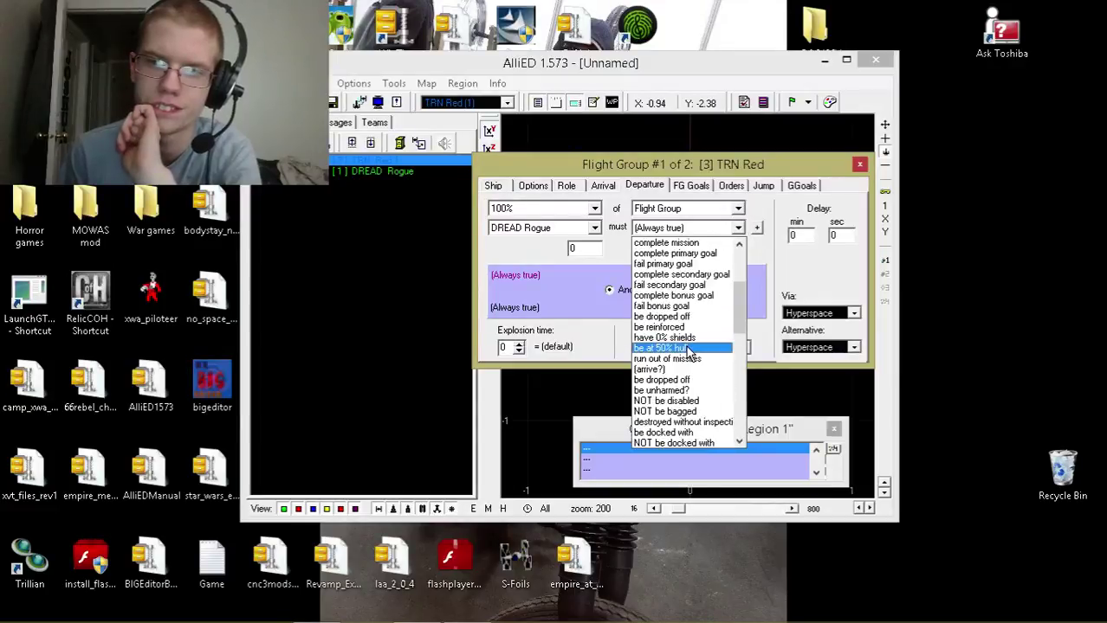
pyautogui.click(689, 337)
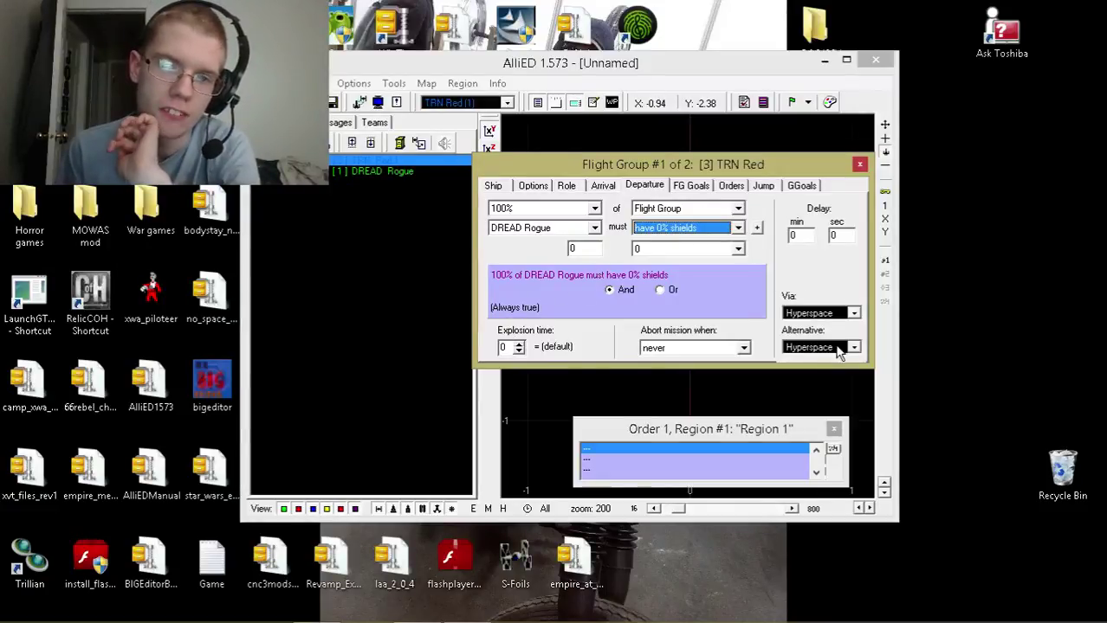
# Set TRN Red to depart via DREAD Rogue and check its two departure conditions
pyautogui.click(827, 313)
pyautogui.click(823, 348)
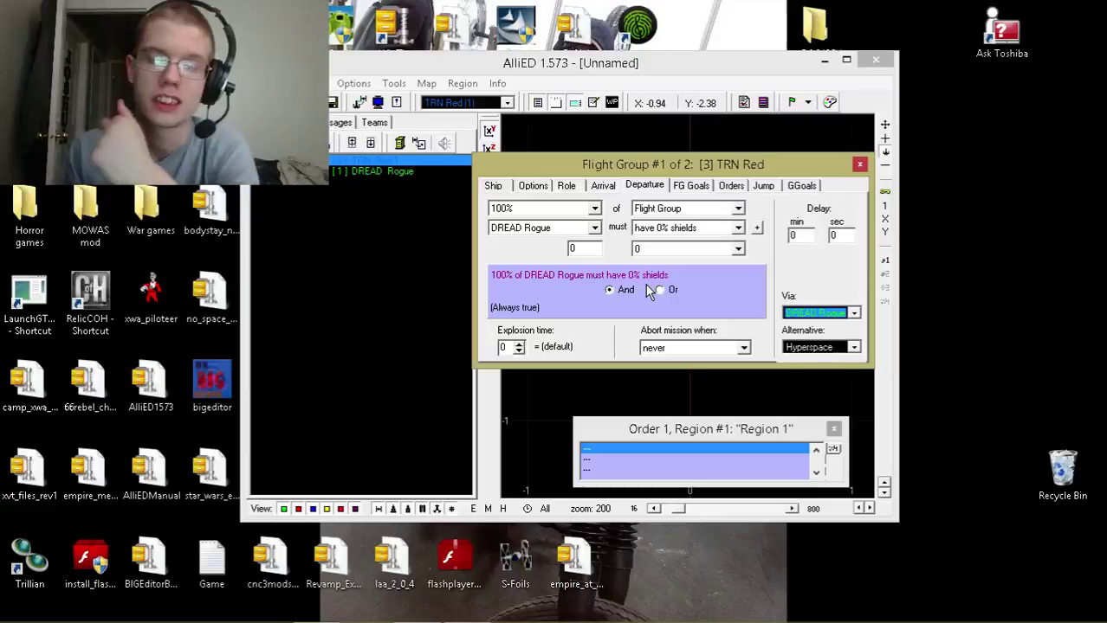
pyautogui.click(530, 308)
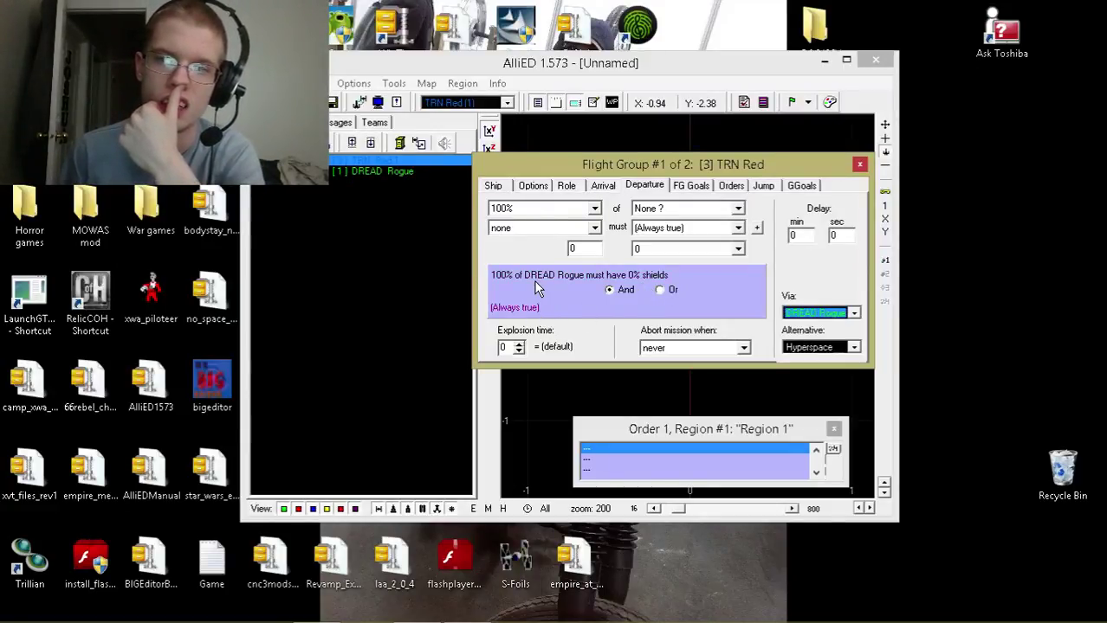
pyautogui.click(534, 279)
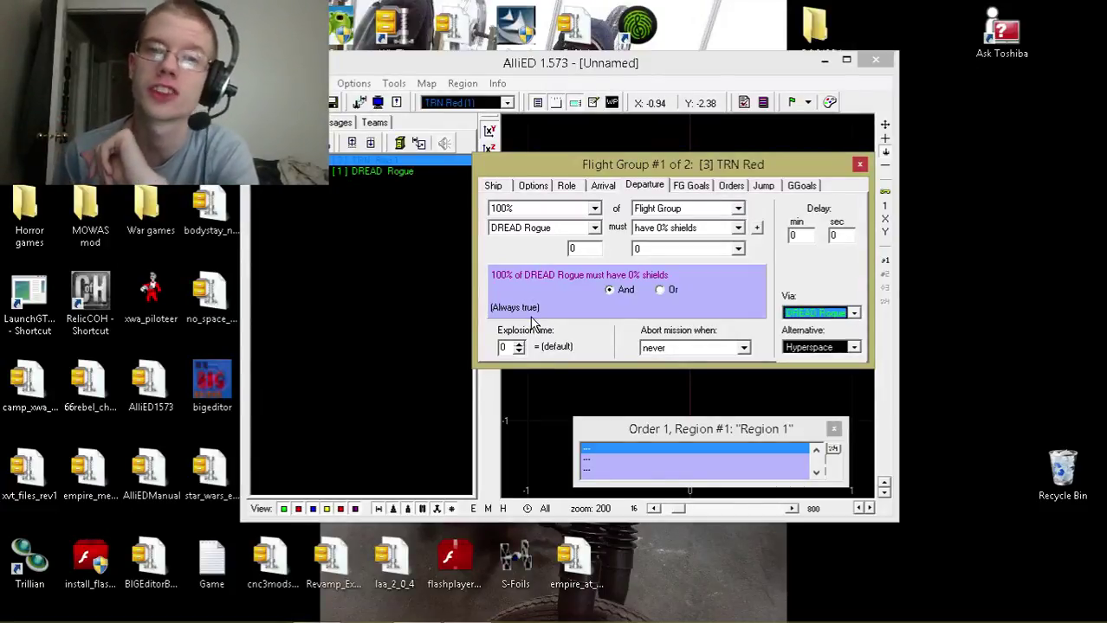
# Compare the goal settings of flight group TRN Red with the global goals for team 1.Rebel
pyautogui.click(692, 188)
pyautogui.click(795, 186)
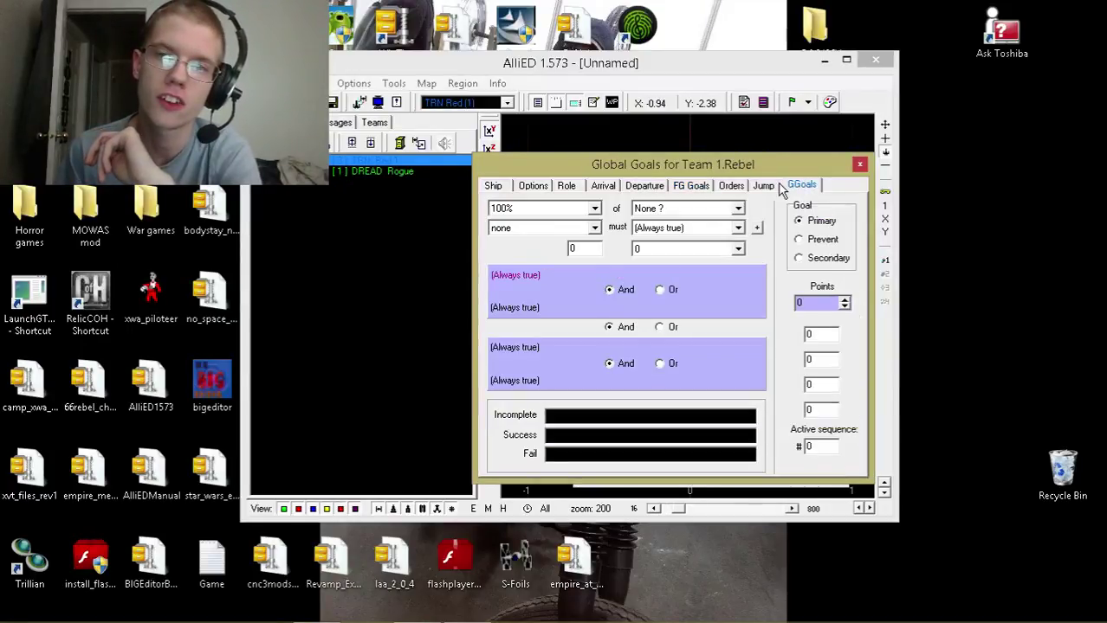
pyautogui.click(692, 186)
pyautogui.click(801, 185)
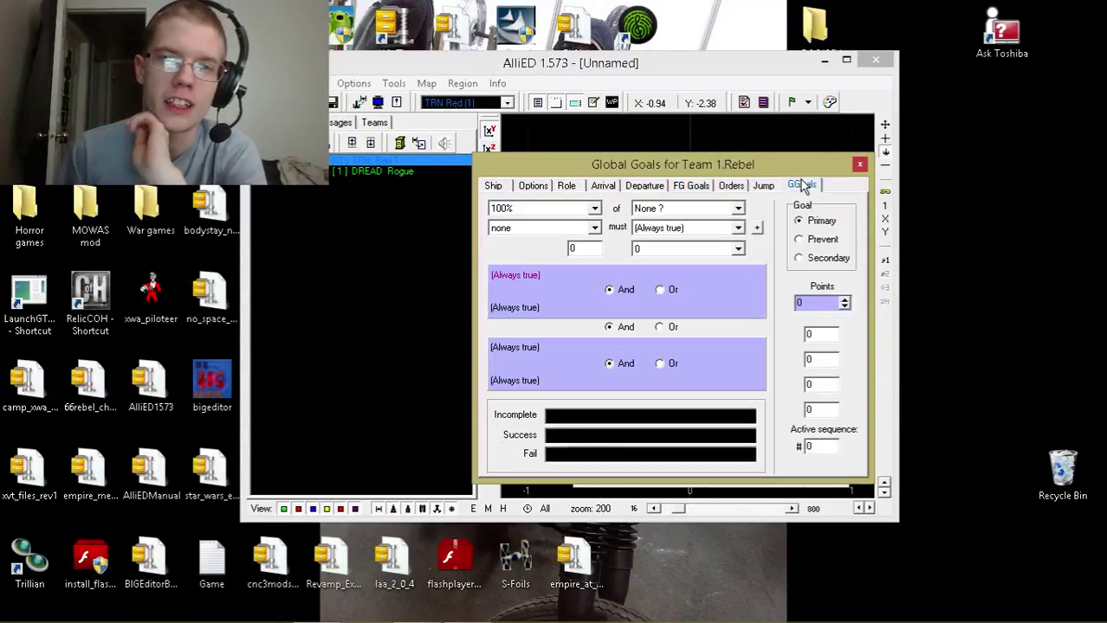
pyautogui.click(693, 187)
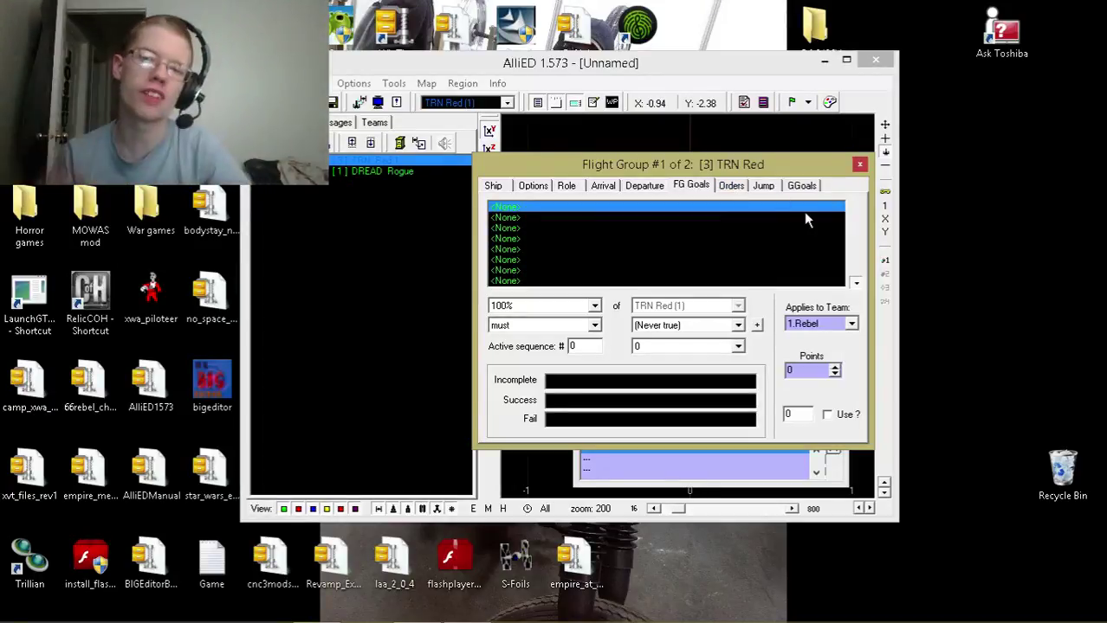
# Give TRN Red a Protect order with flight group DREAD Rogue as primary target A, and select its CMD order description for editing
pyautogui.click(730, 187)
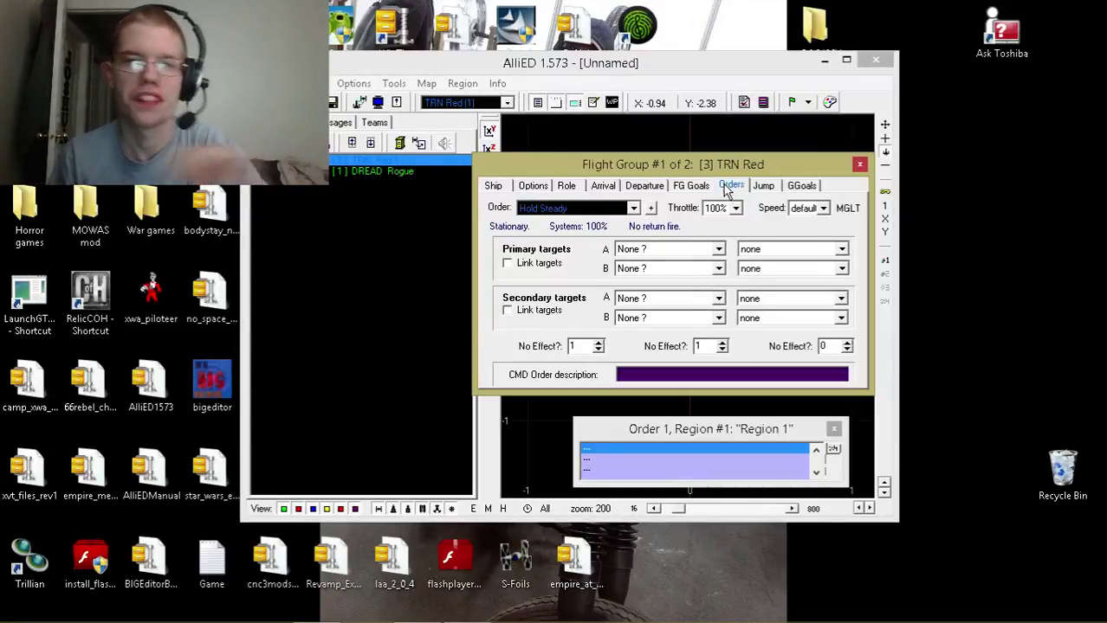
pyautogui.click(556, 210)
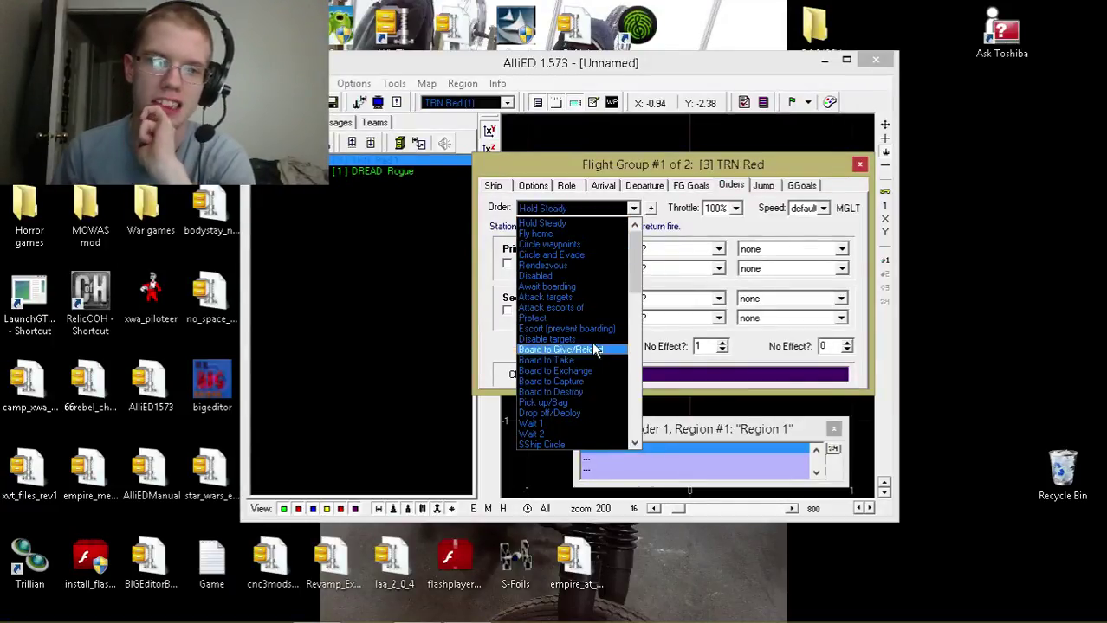
pyautogui.click(593, 318)
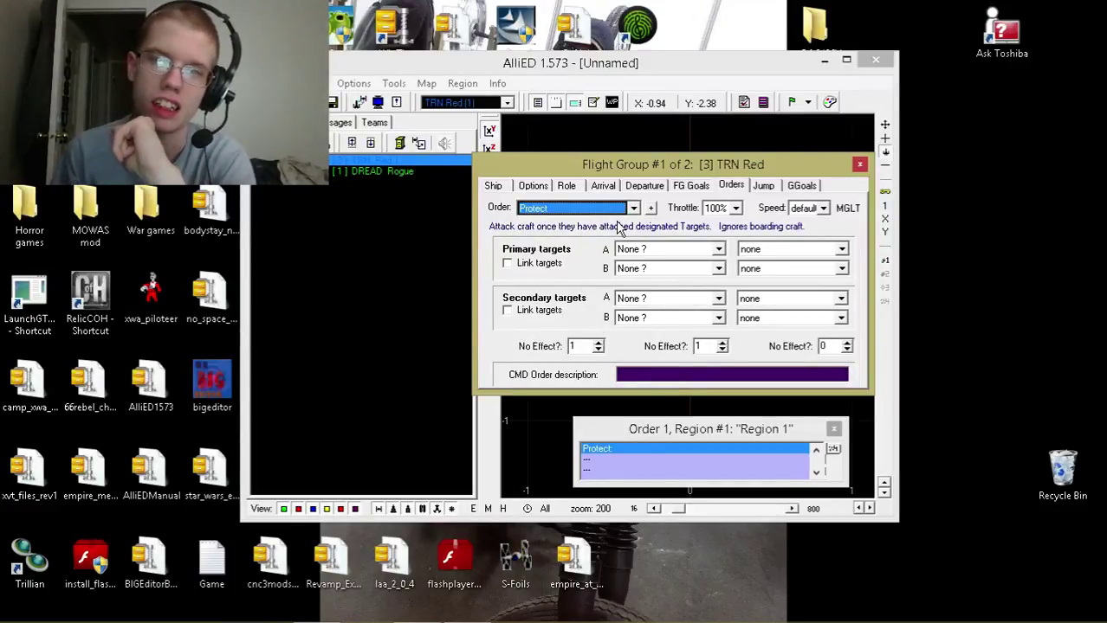
pyautogui.click(626, 251)
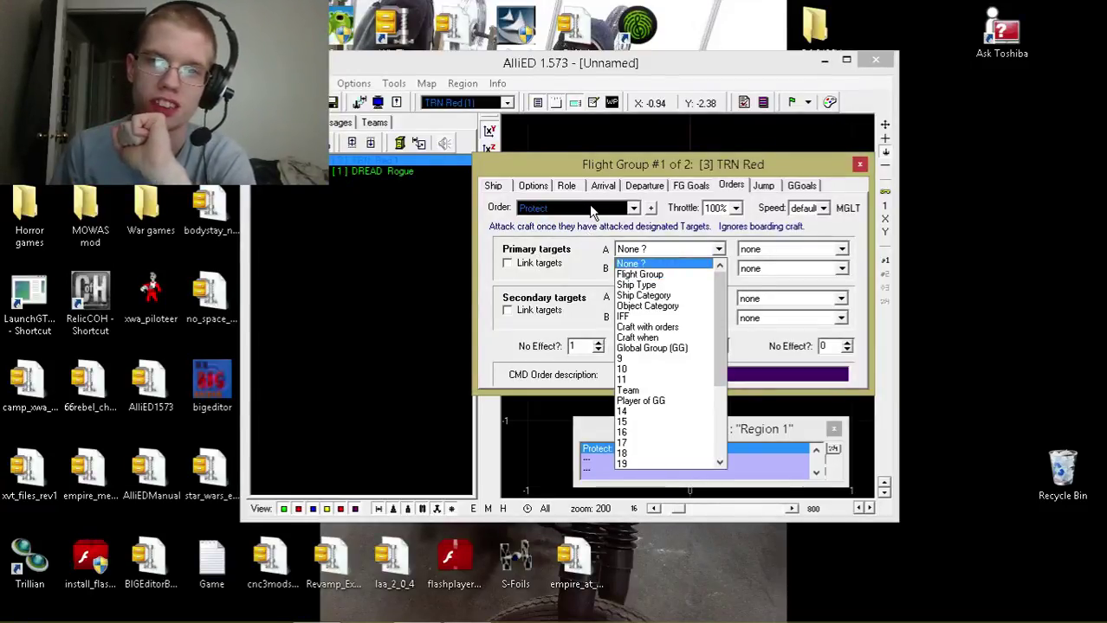
pyautogui.click(698, 275)
pyautogui.click(788, 249)
pyautogui.click(787, 274)
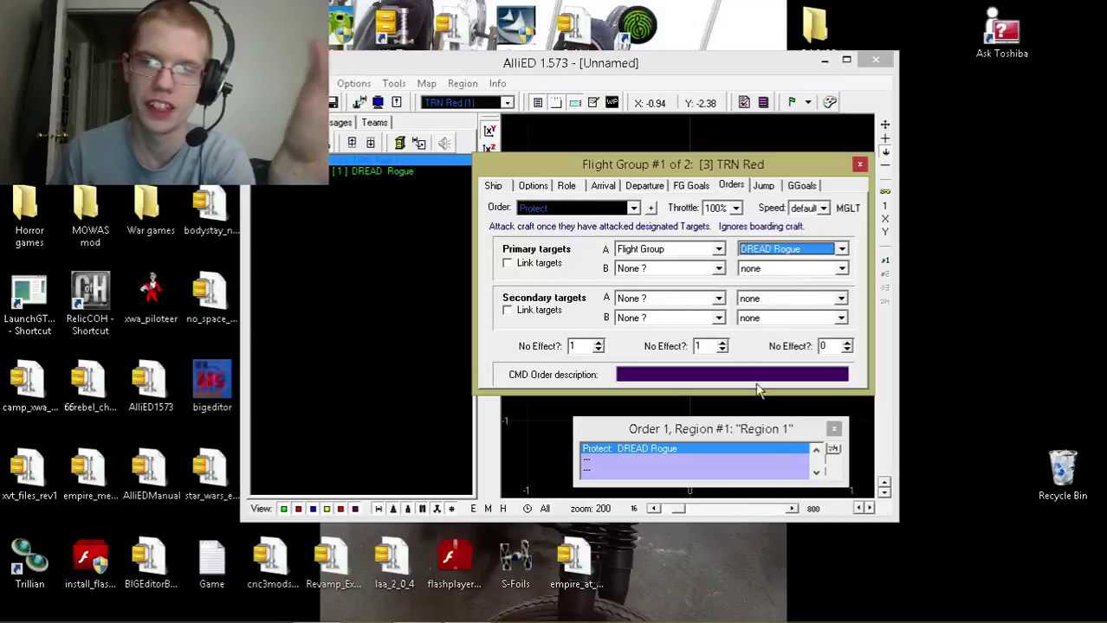
pyautogui.click(616, 454)
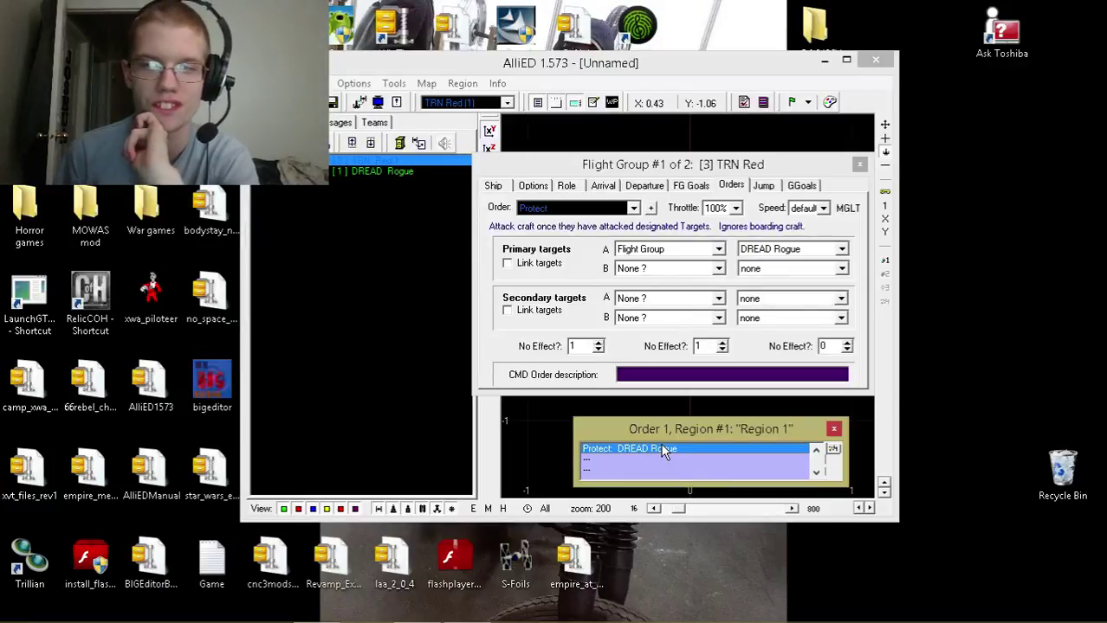
pyautogui.click(629, 378)
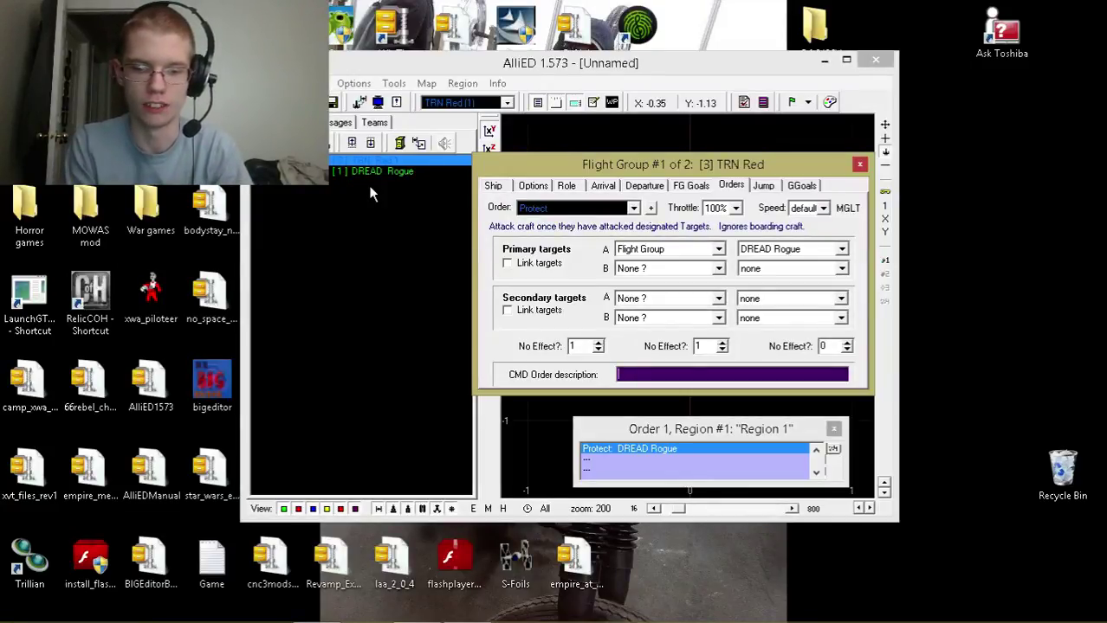
pyautogui.write('Plo')
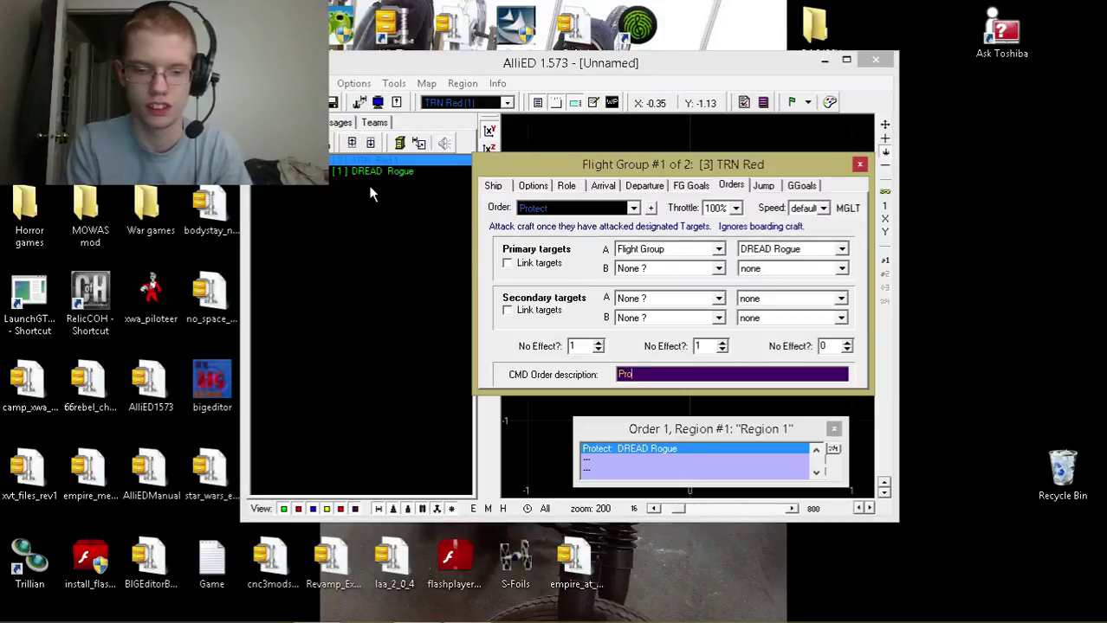
pyautogui.write('tecting')
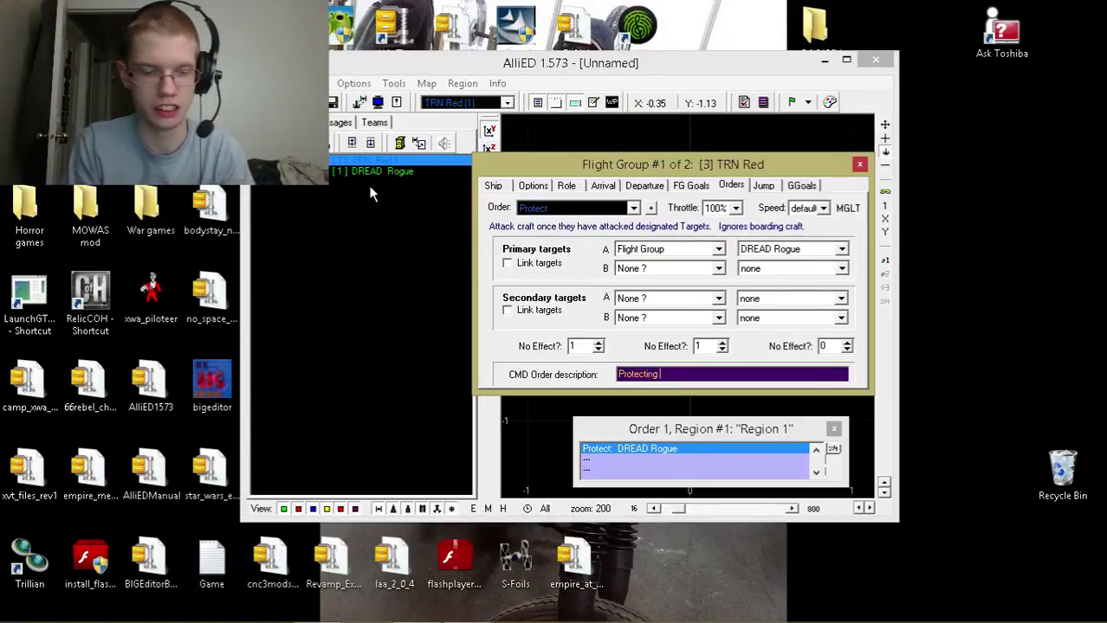
pyautogui.write(' Craft')
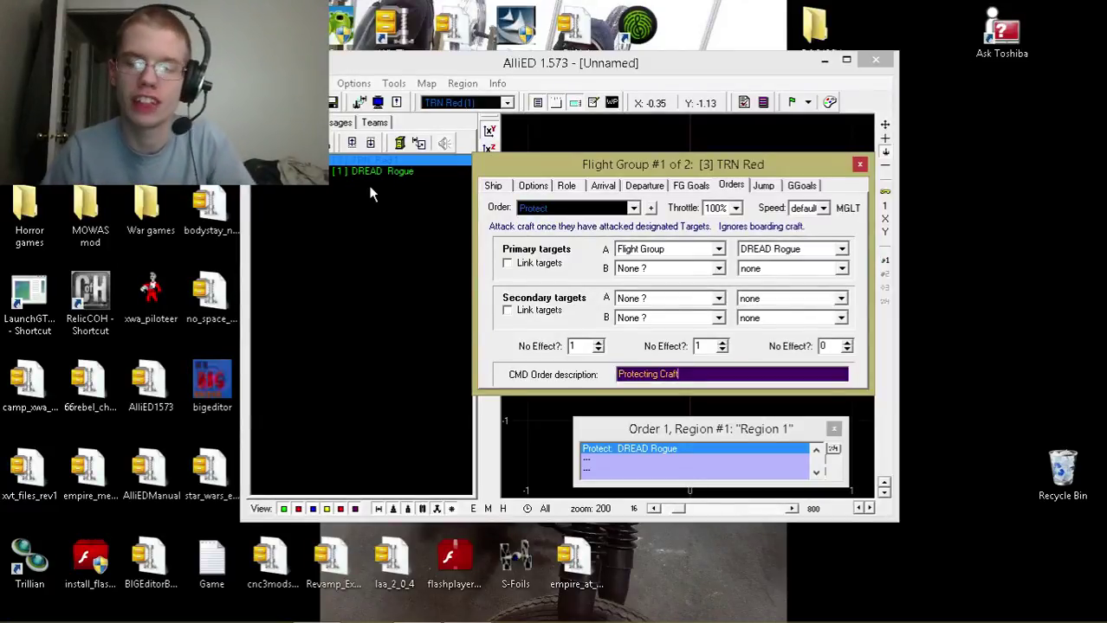
pyautogui.press('BackSpace')
pyautogui.press('BackSpace')
pyautogui.press('BackSpace')
pyautogui.press('BackSpace')
pyautogui.press('BackSpace')
pyautogui.press('BackSpace')
pyautogui.press('BackSpace')
pyautogui.press('BackSpace')
pyautogui.press('BackSpace')
pyautogui.press('BackSpace')
pyautogui.press('BackSpace')
pyautogui.press('BackSpace')
pyautogui.press('BackSpace')
pyautogui.press('BackSpace')
pyautogui.press('BackSpace')
pyautogui.press('BackSpace')
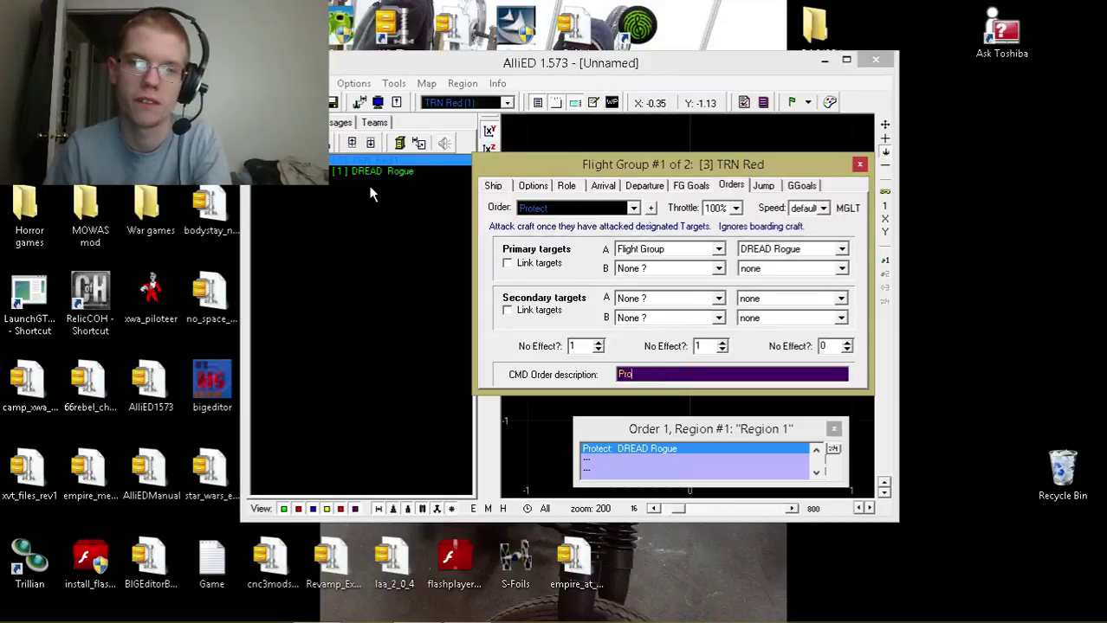
# Set TRN Red's jump condition for order 2 in region 1 to 100% of flight group DREAD Rogue must be at 50% hull
pyautogui.click(760, 186)
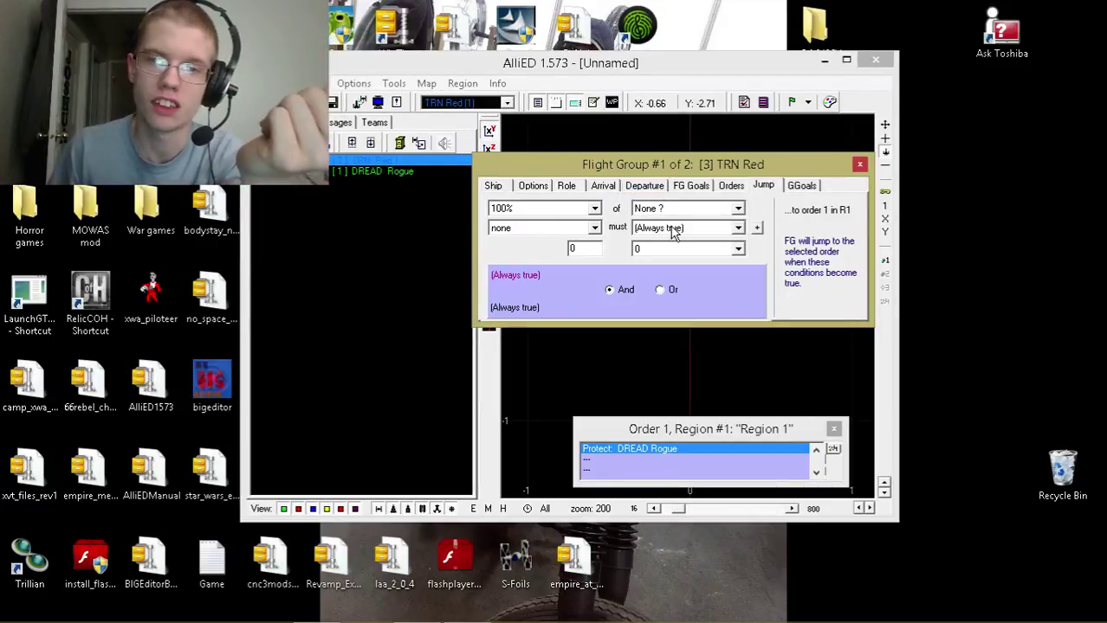
pyautogui.click(606, 460)
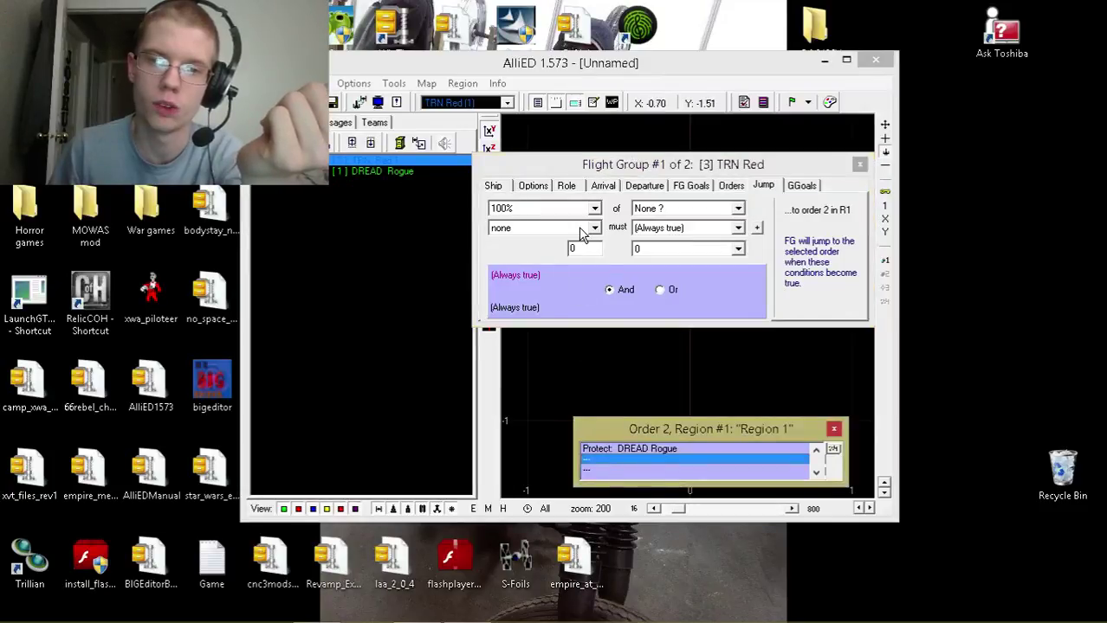
pyautogui.click(685, 208)
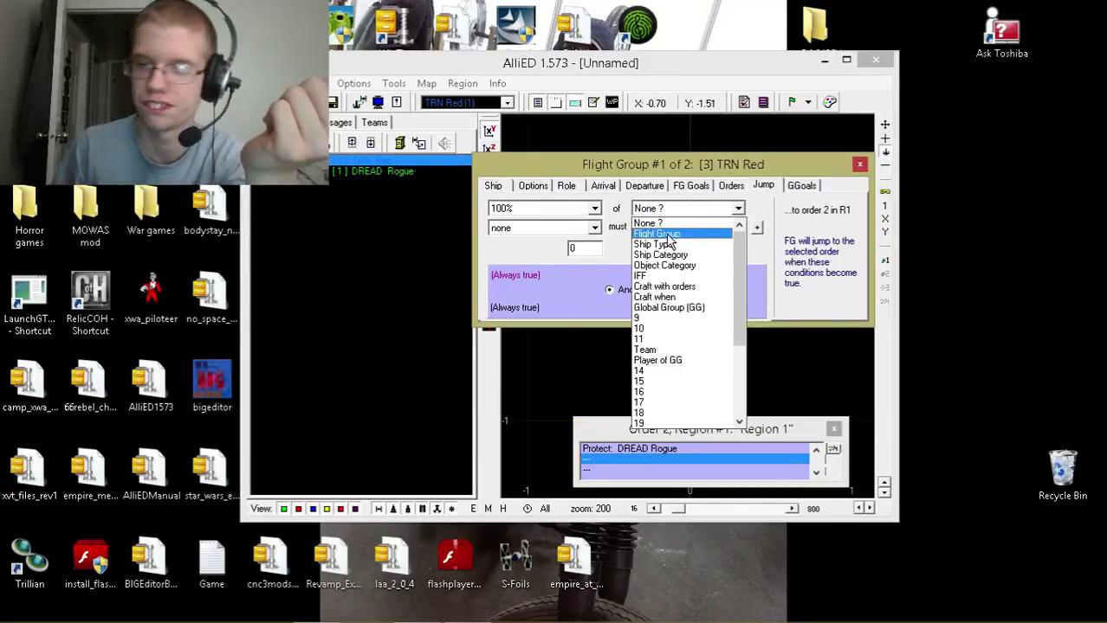
pyautogui.click(668, 235)
pyautogui.click(576, 227)
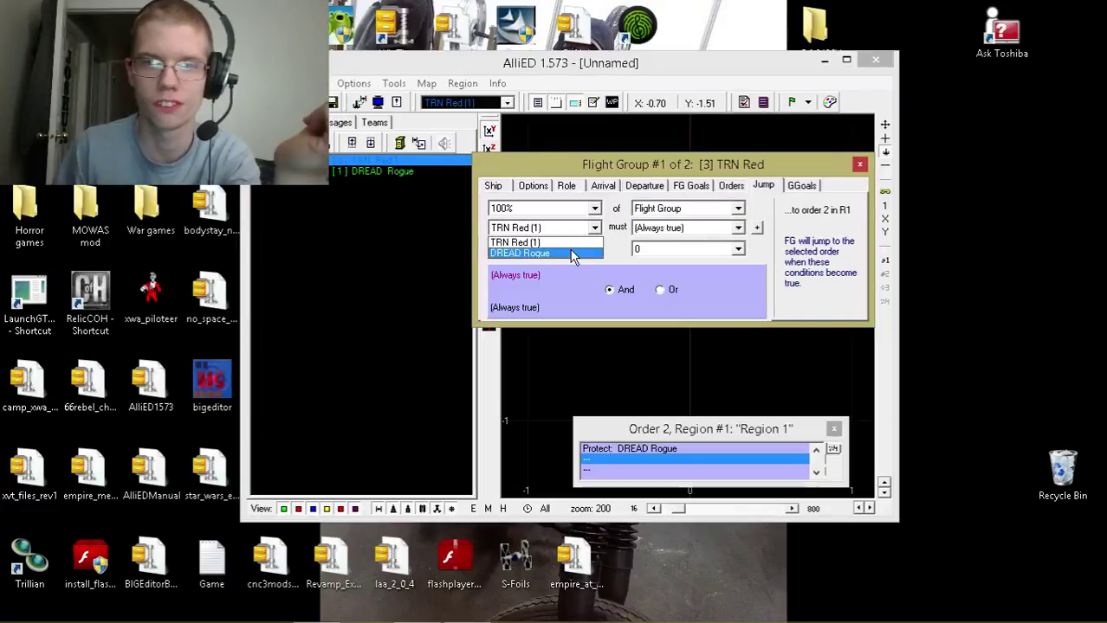
pyautogui.click(571, 253)
pyautogui.click(662, 227)
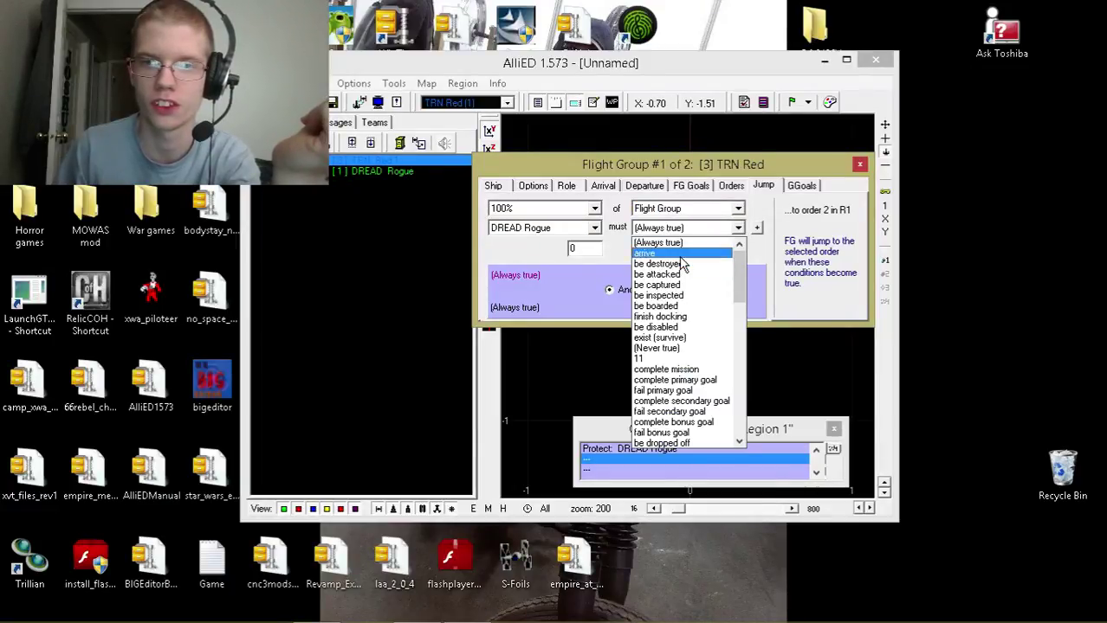
pyautogui.scroll(-6, 688, 277)
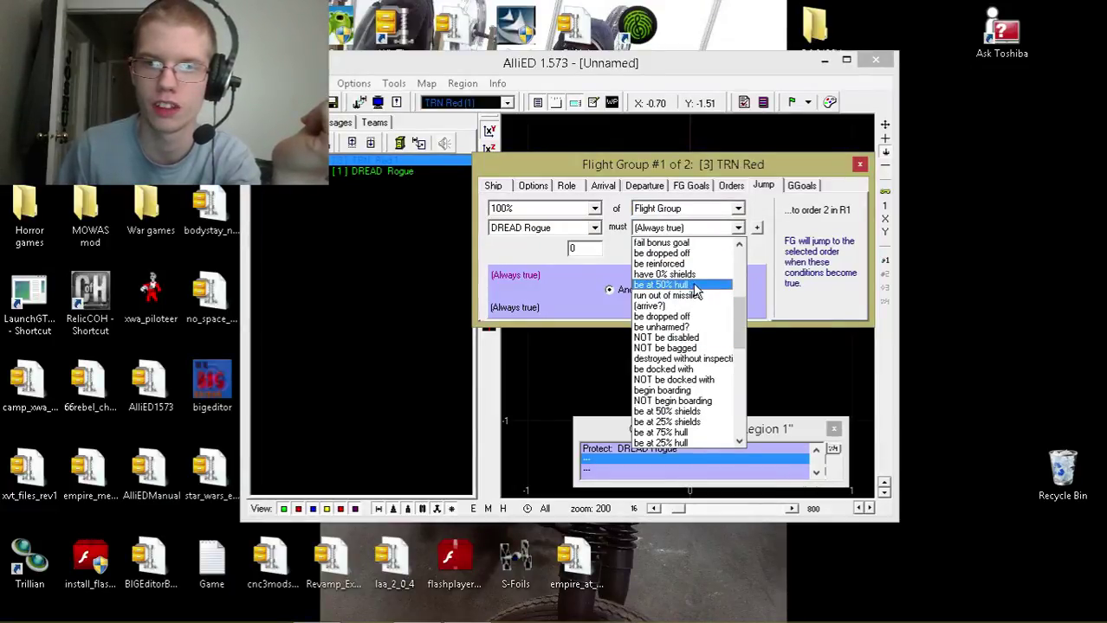
pyautogui.click(693, 284)
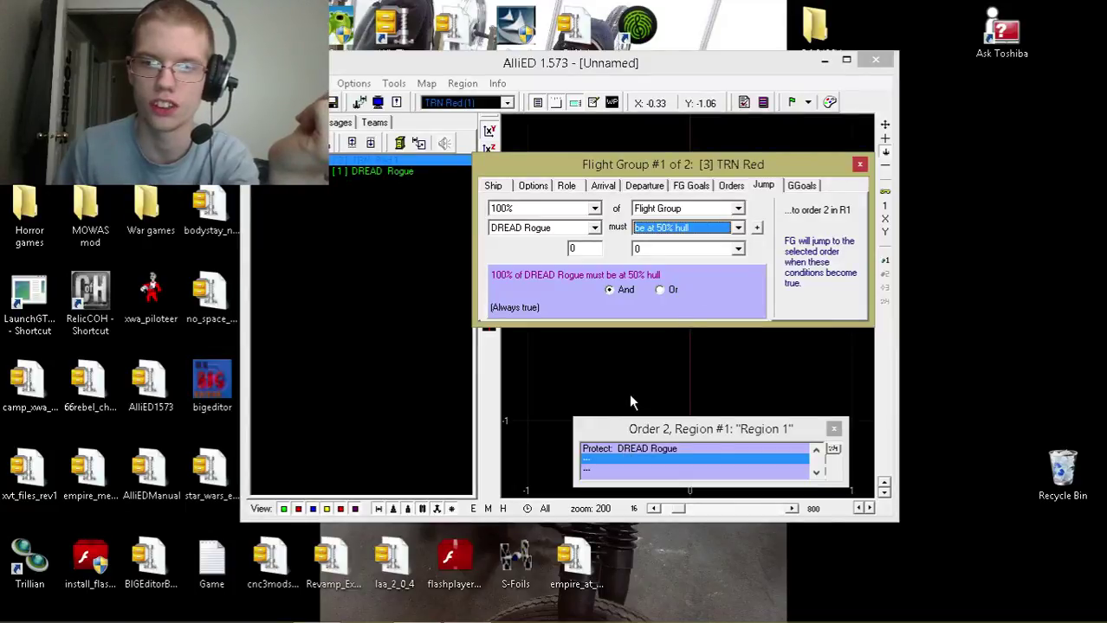
# Give TRN Red's order 2 the Board to repair command with flight group DREAD Rogue as primary target A
pyautogui.click(731, 185)
pyautogui.click(554, 209)
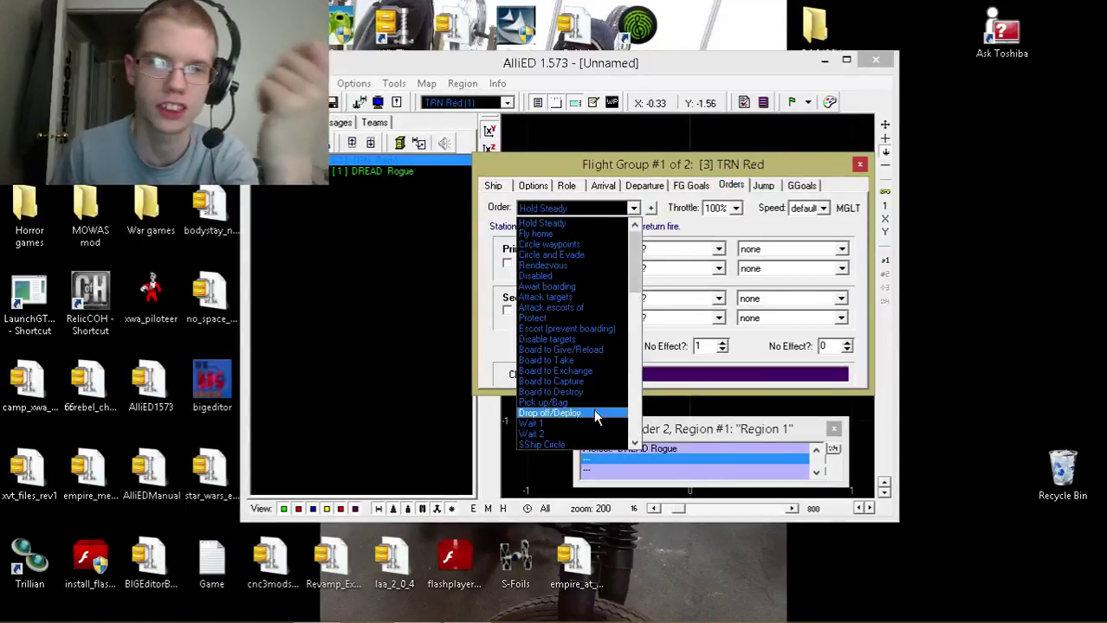
pyautogui.scroll(-3, 594, 414)
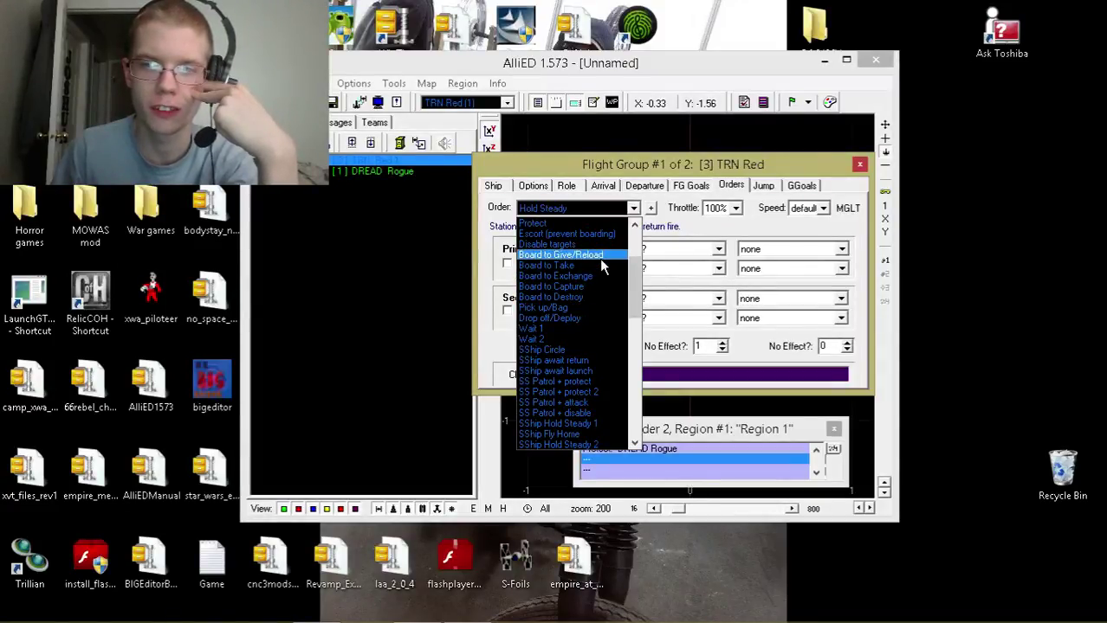
pyautogui.scroll(-5, 600, 259)
pyautogui.click(576, 273)
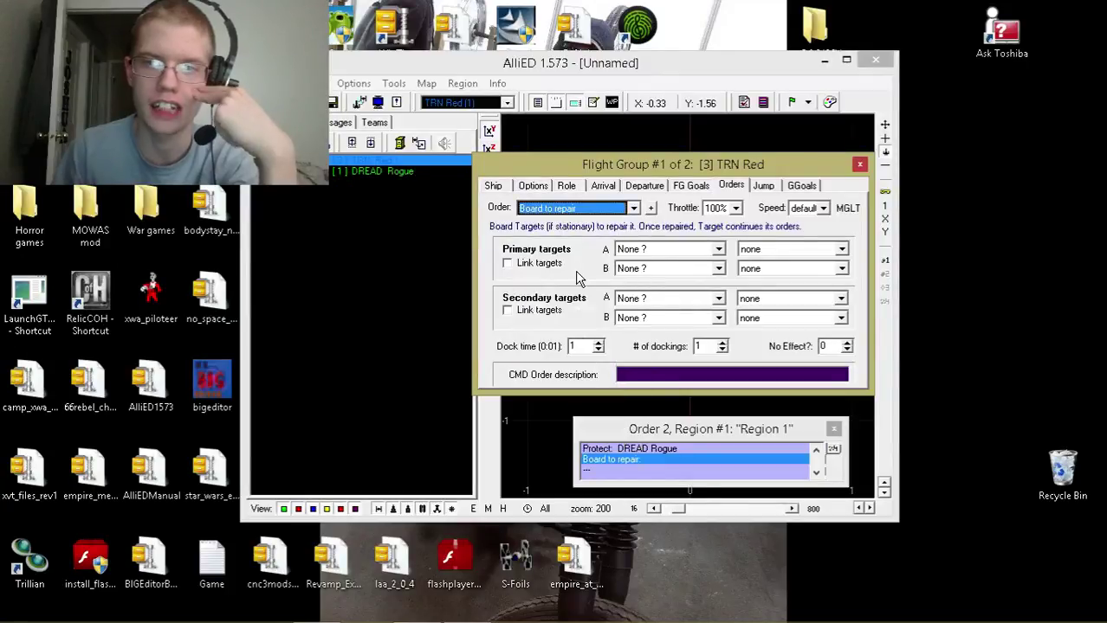
pyautogui.click(658, 250)
pyautogui.click(658, 270)
pyautogui.click(789, 251)
pyautogui.click(776, 287)
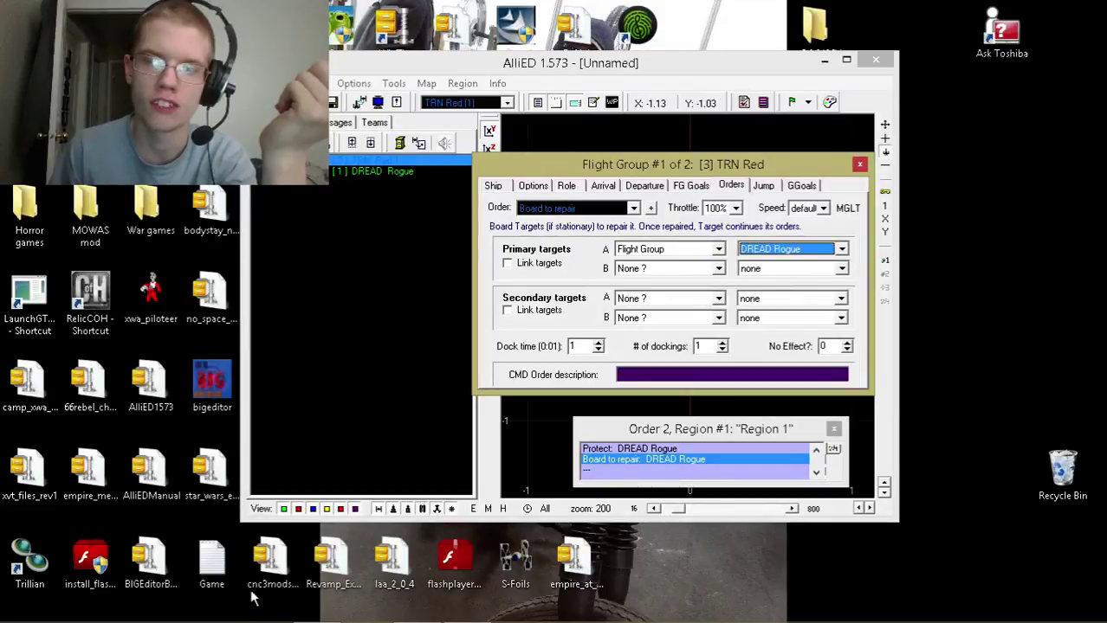
# Recheck the jump condition for TRN Red's order 2 and move the Flight Group window clear of the map
pyautogui.click(763, 186)
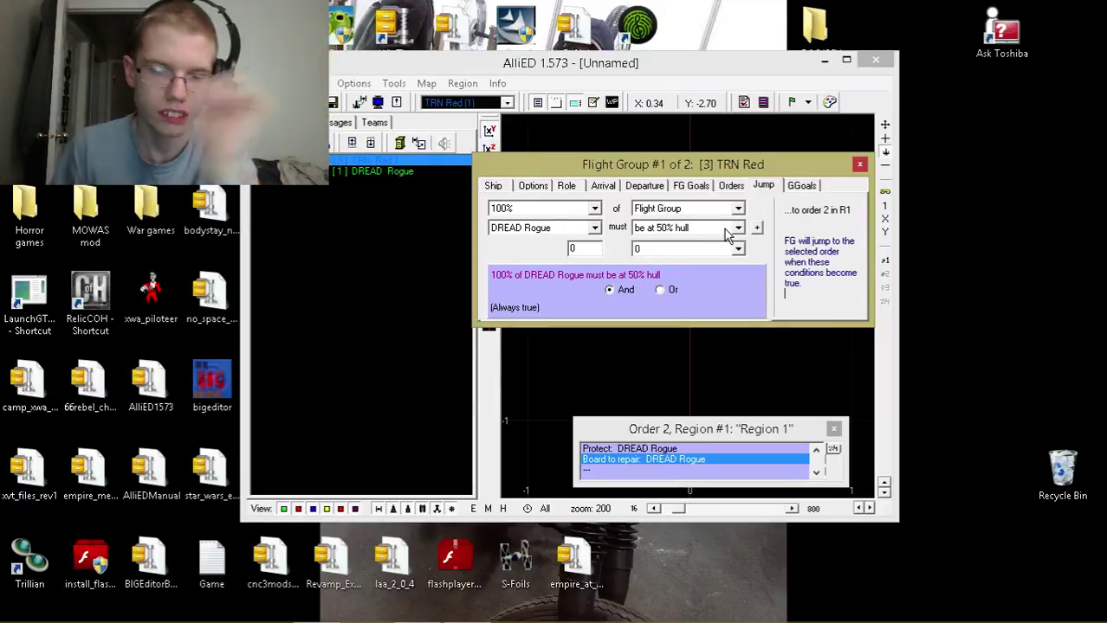
pyautogui.moveTo(773, 159); pyautogui.dragTo(462, 343)
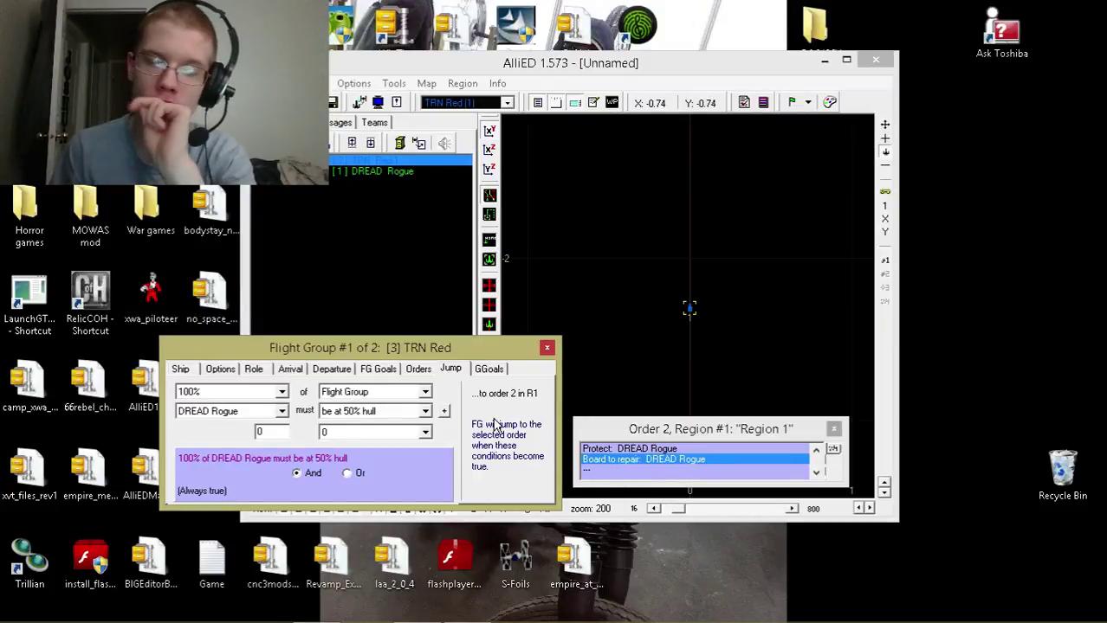
pyautogui.moveTo(490, 342); pyautogui.dragTo(512, 339)
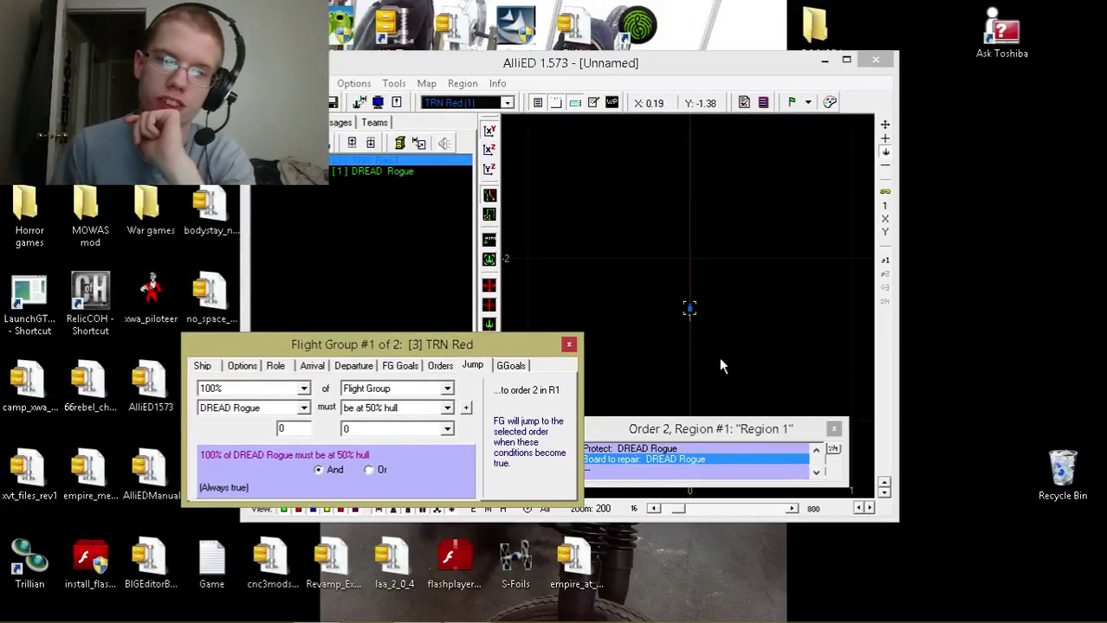
# Move DREAD Rogue on the map to TRN Red's position, about X 0.01, Y -1.69
pyautogui.moveTo(719, 357); pyautogui.dragTo(729, 332)
pyautogui.scroll(6, 757, 274)
pyautogui.scroll(-6, 705, 309)
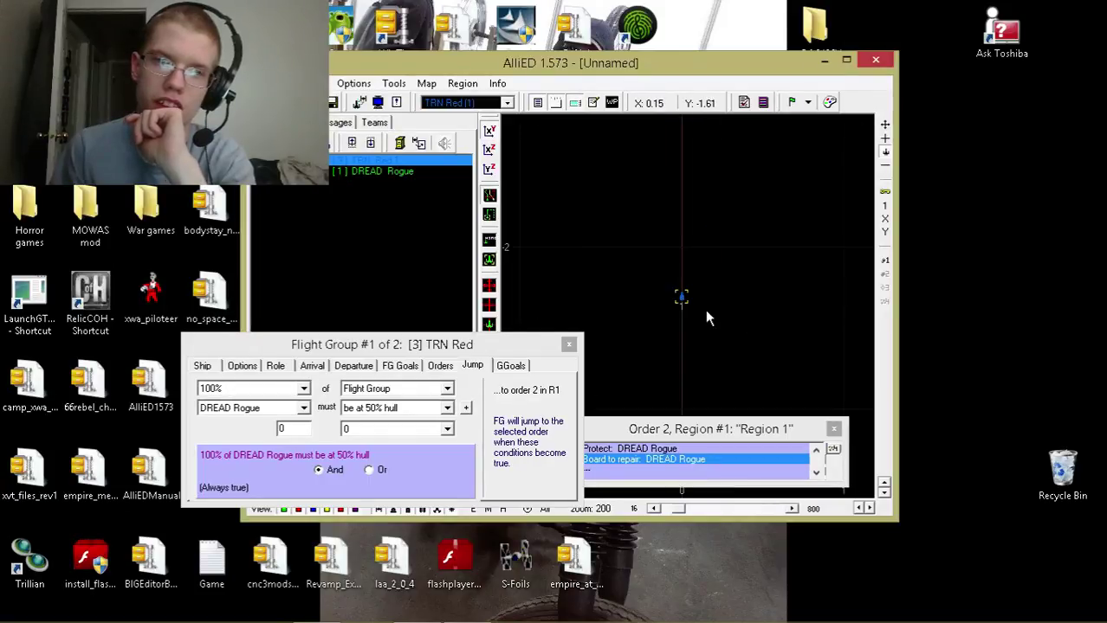
pyautogui.moveTo(682, 385); pyautogui.dragTo(702, 309)
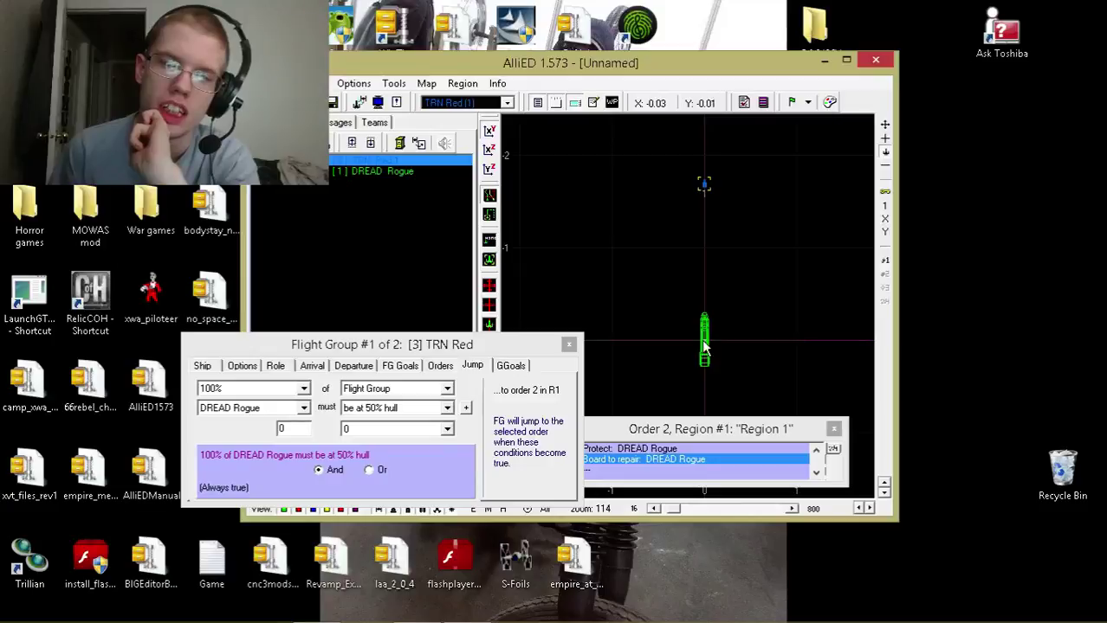
pyautogui.click(439, 171)
pyautogui.click(423, 162)
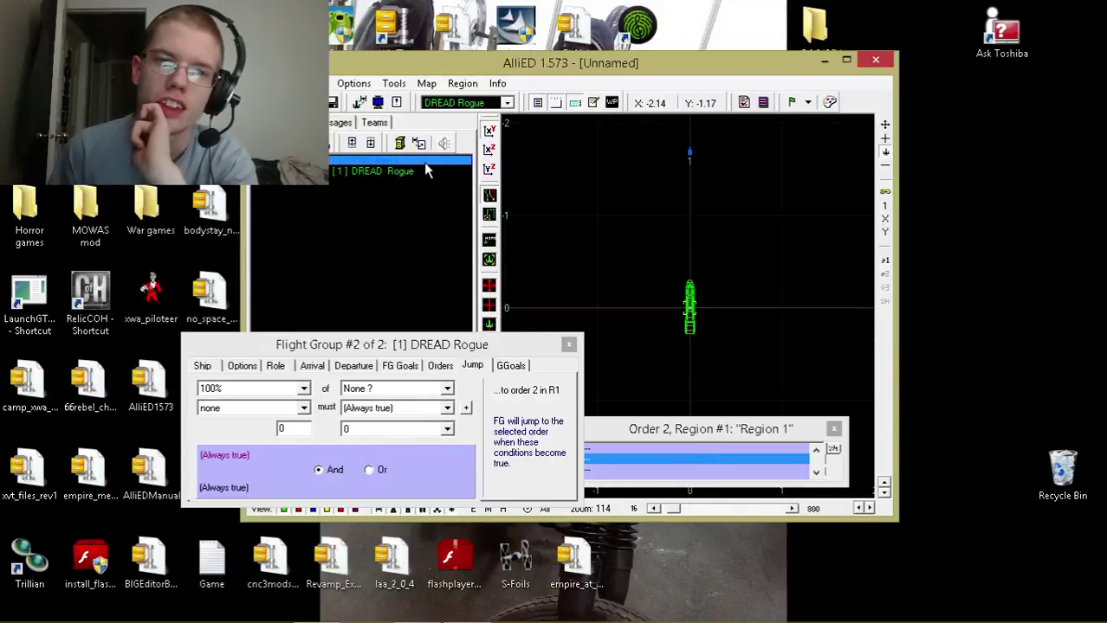
pyautogui.click(427, 172)
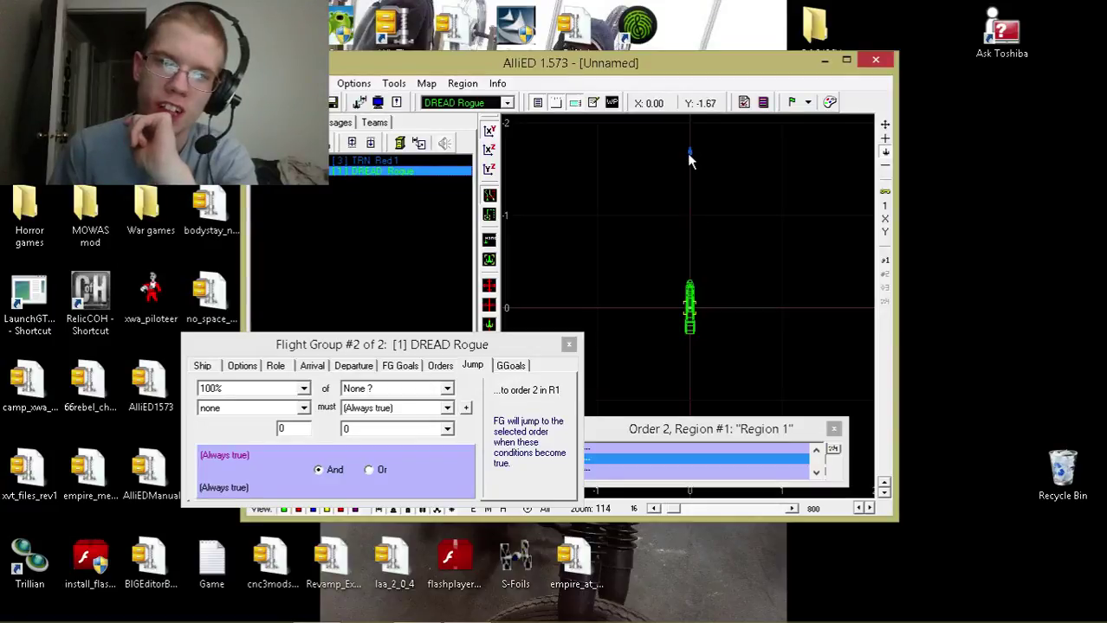
pyautogui.moveTo(692, 312); pyautogui.dragTo(691, 155)
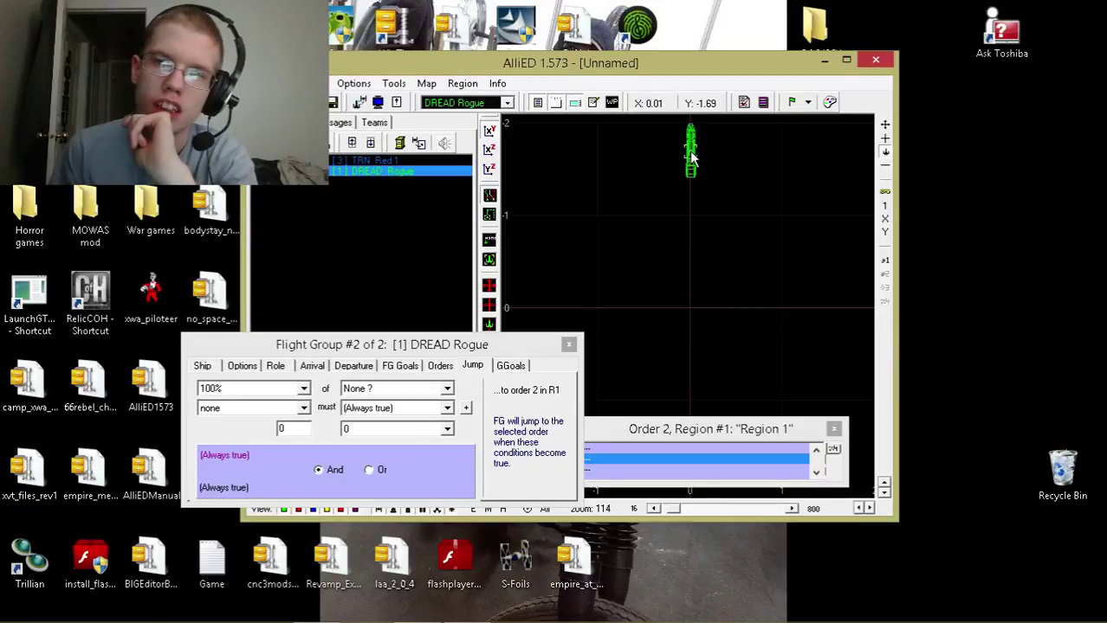
# Separate the two groups on the map, placing TRN Red at about X -0.44, Y -1.79 and DREAD Rogue on the positive-X side of the centre line
pyautogui.scroll(3, 736, 216)
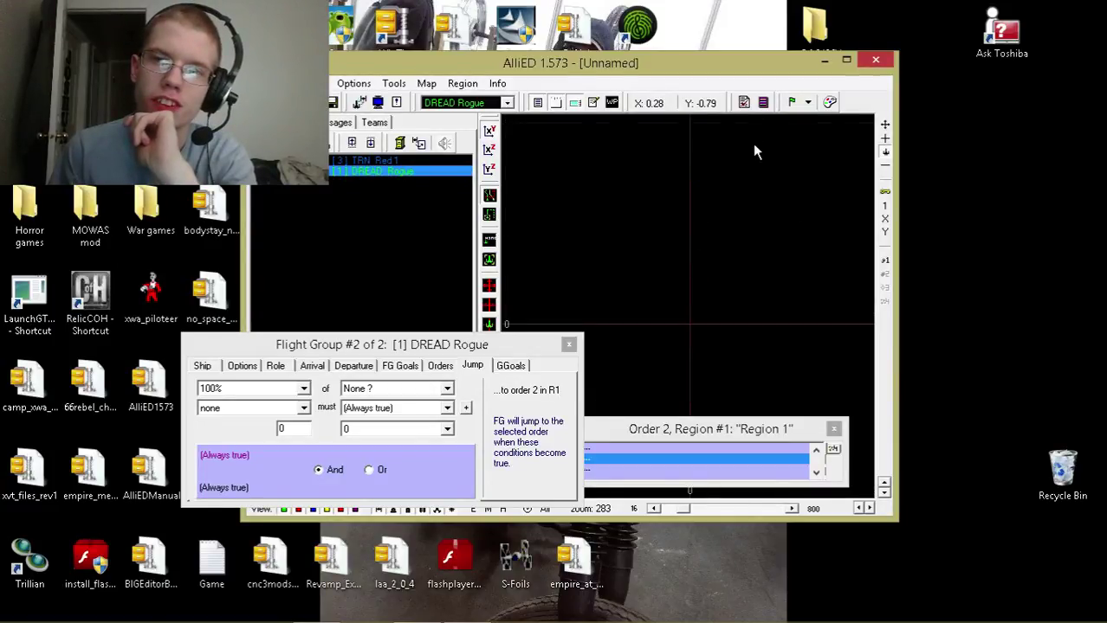
pyautogui.click(651, 226)
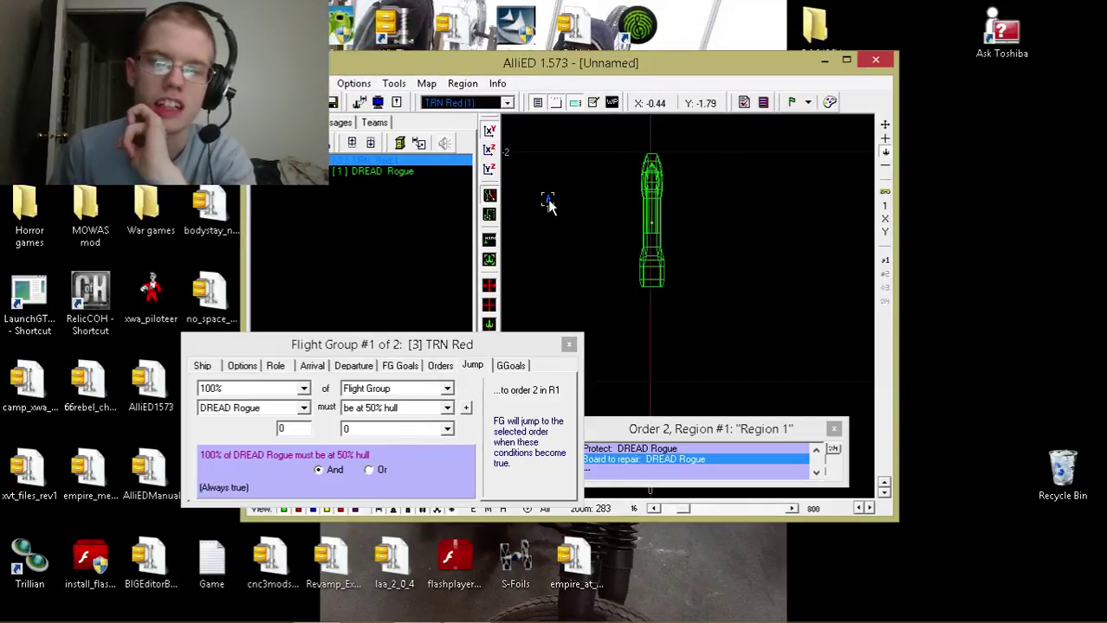
pyautogui.click(655, 227)
pyautogui.moveTo(654, 227); pyautogui.dragTo(782, 227)
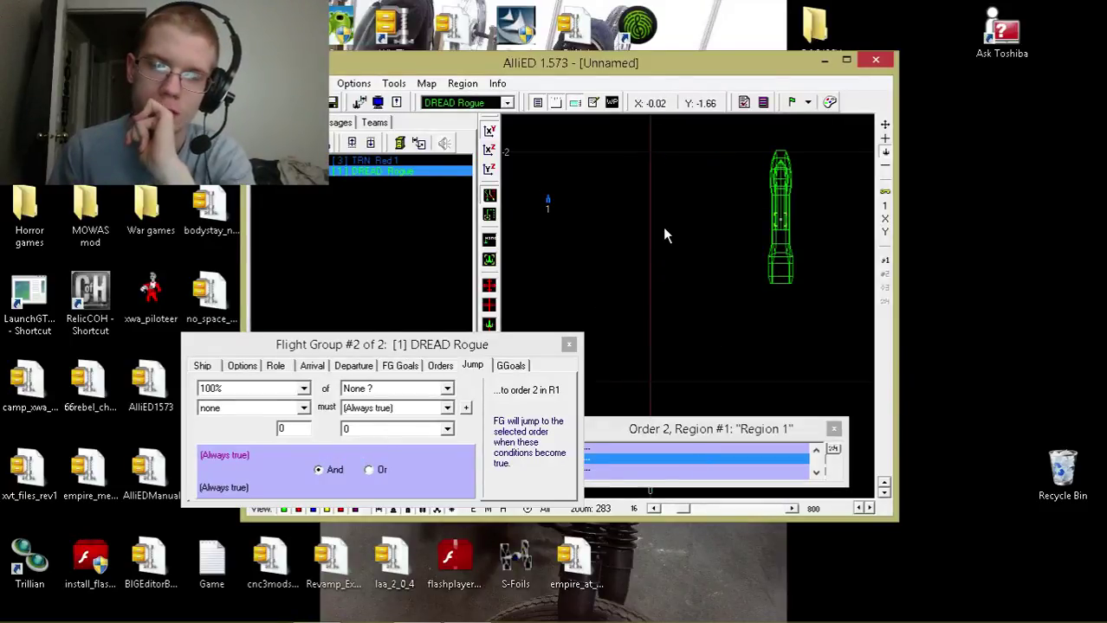
pyautogui.scroll(-3, 692, 315)
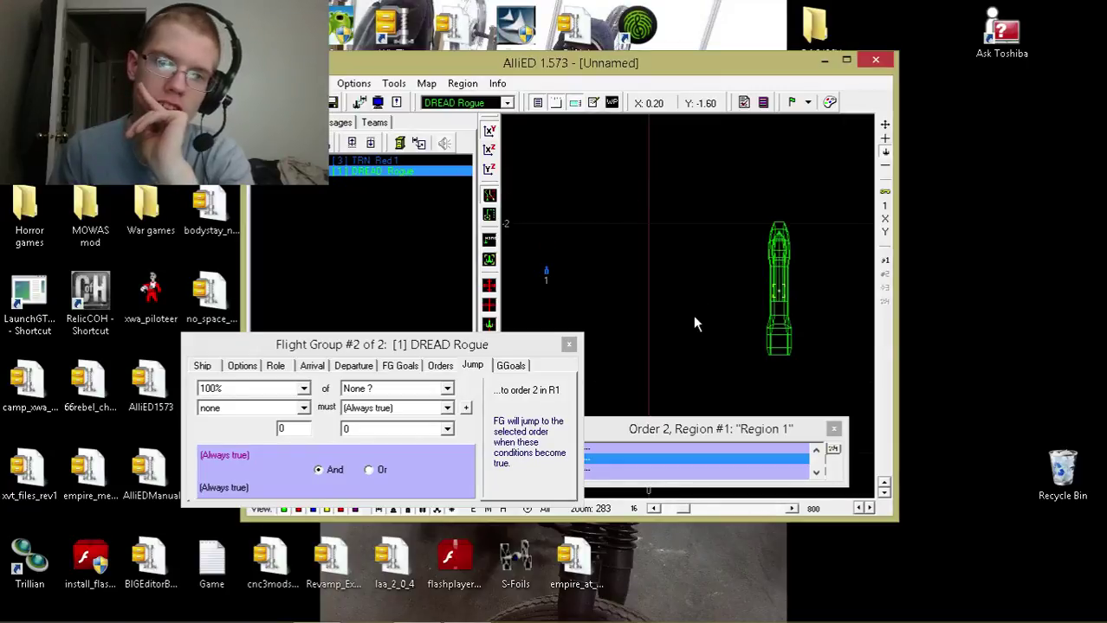